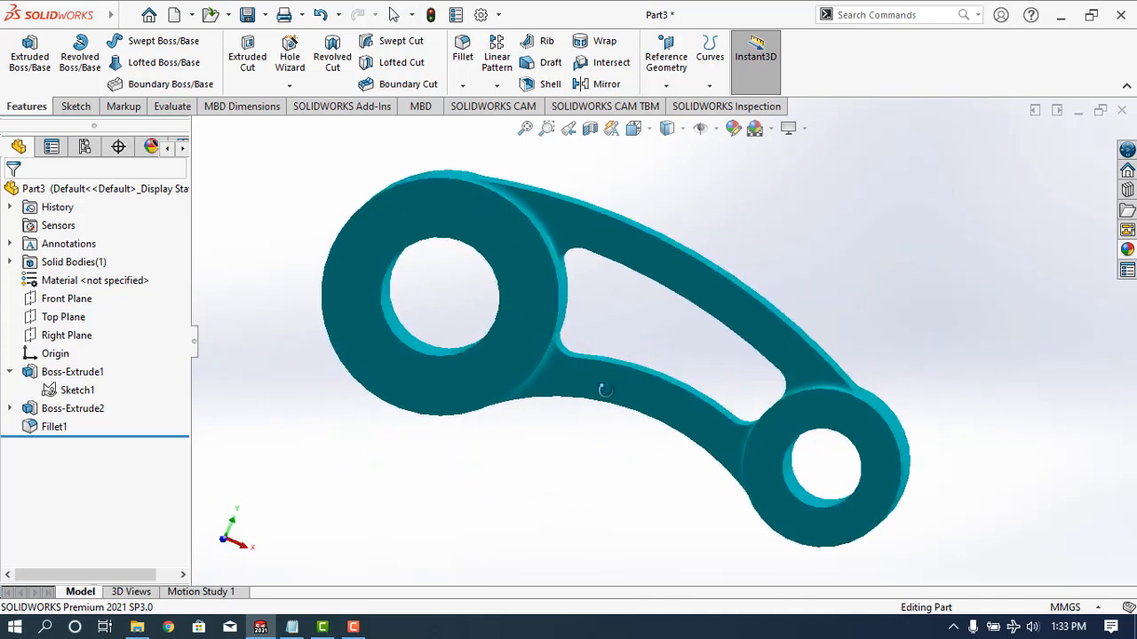
Create a new part document and set its units to MMGS (millimeter, gram, second).
{"action": "left_click", "coordinate": [124, 17]}
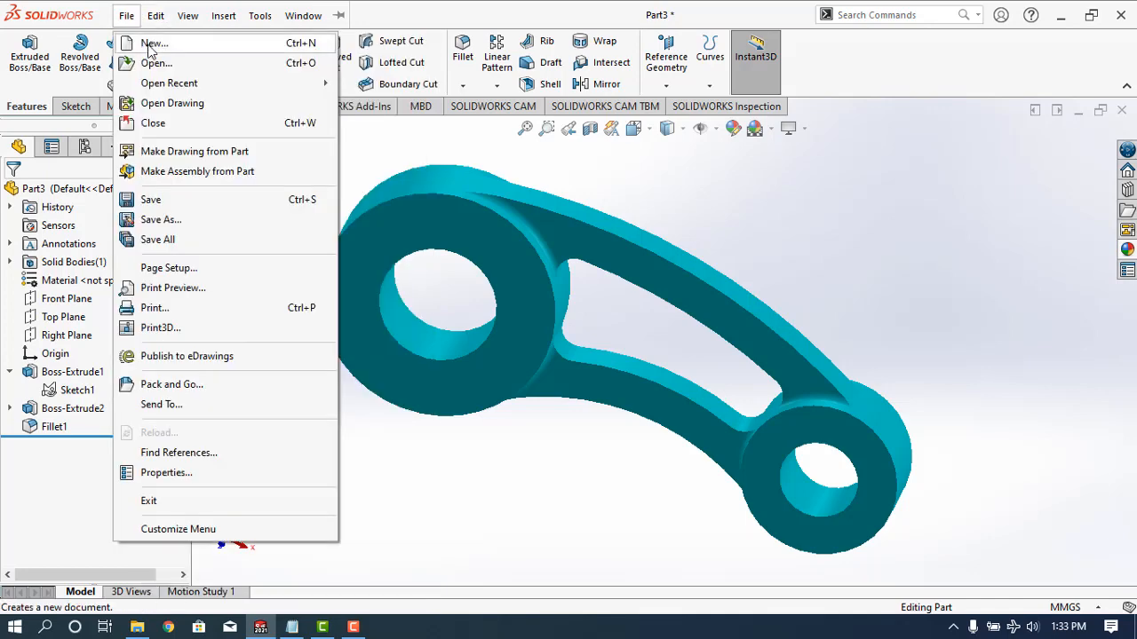
{"action": "left_click", "coordinate": [153, 42]}
{"action": "left_click", "coordinate": [609, 360]}
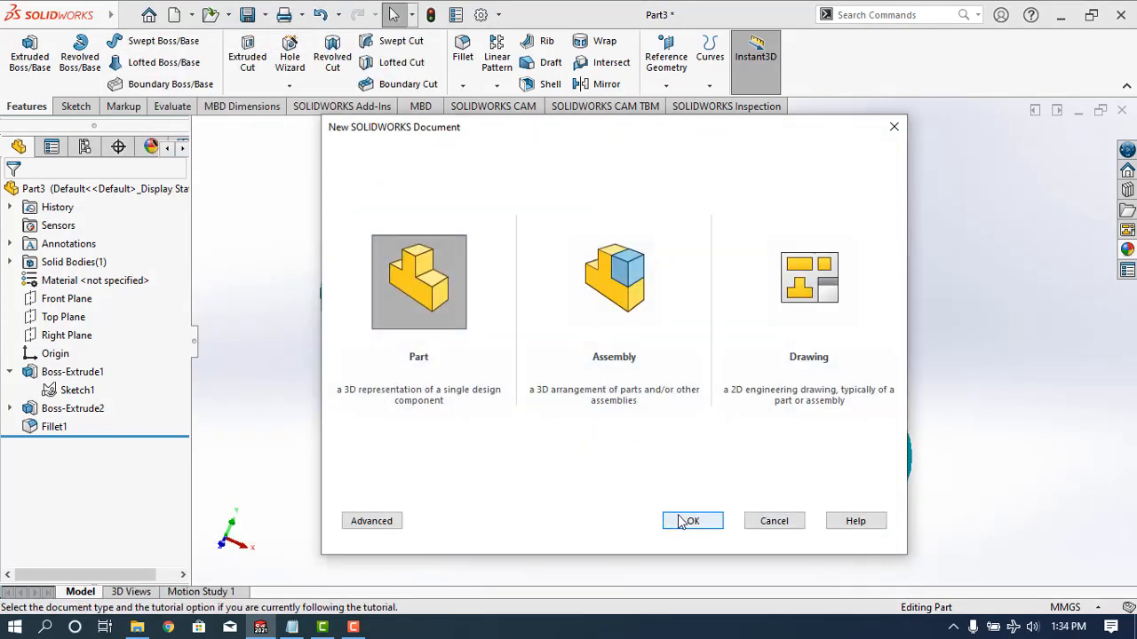
{"action": "left_click", "coordinate": [684, 522]}
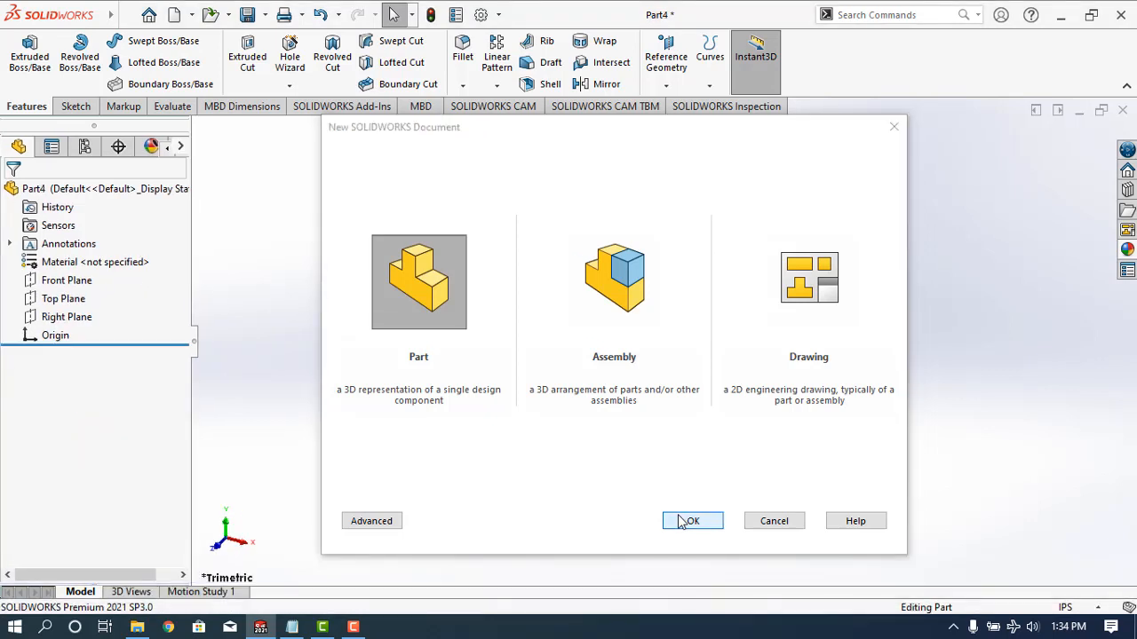
{"action": "left_click", "coordinate": [1064, 608]}
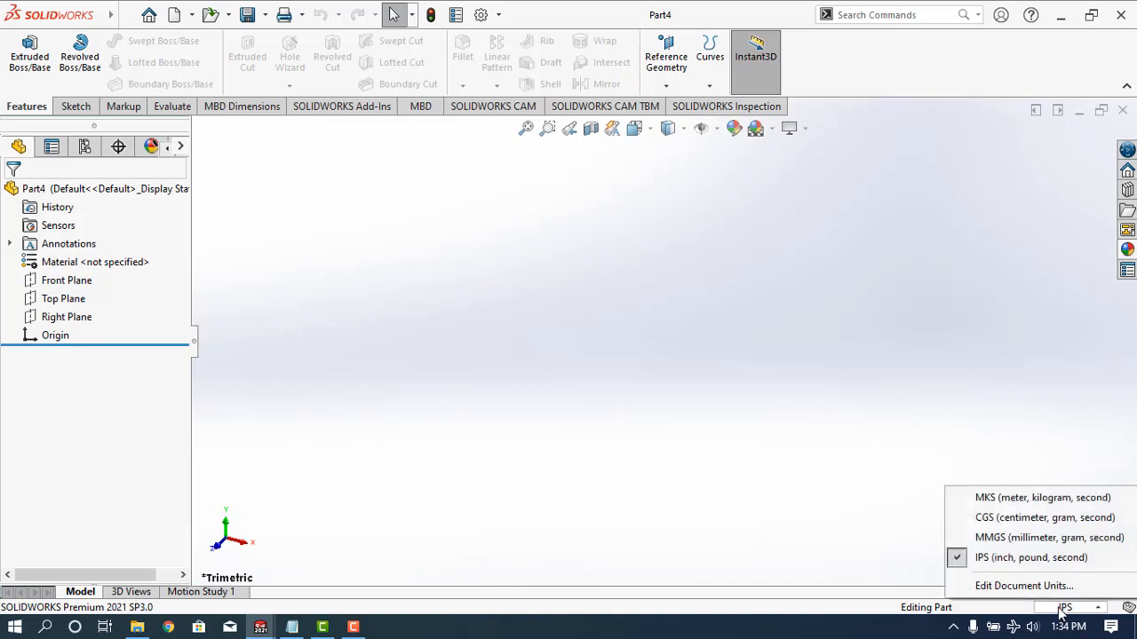
{"action": "left_click", "coordinate": [1001, 539]}
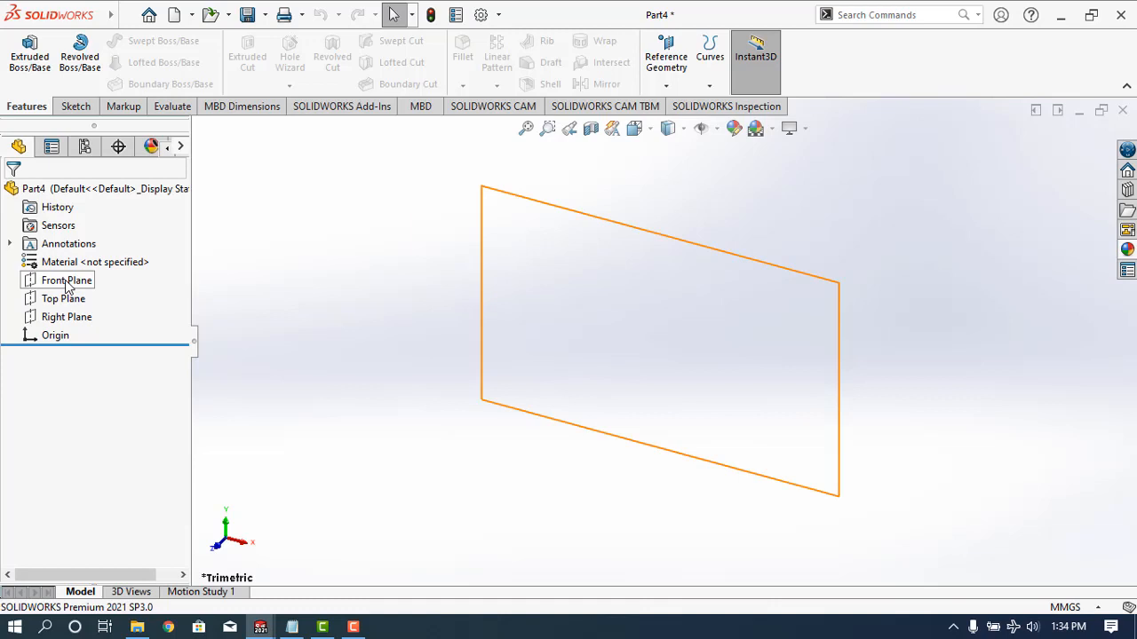
Sketch two concentric circles centred on the origin of the Front Plane, with radii of about 36 mm and 58 mm.
{"action": "left_click", "coordinate": [68, 281]}
{"action": "left_click", "coordinate": [155, 256]}
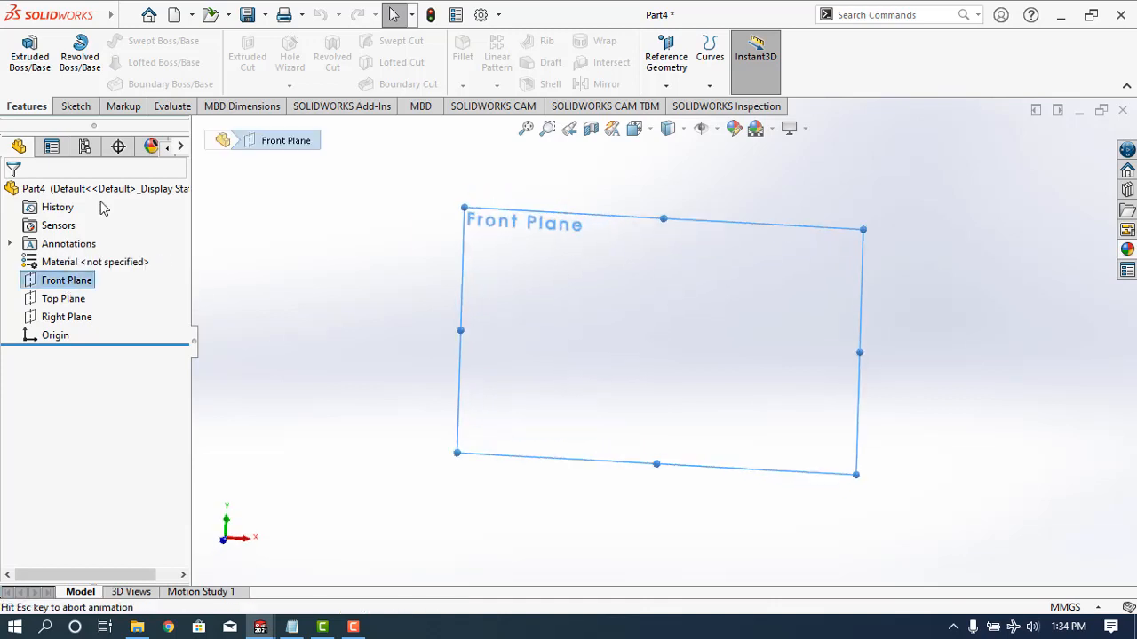
{"action": "left_click", "coordinate": [75, 106]}
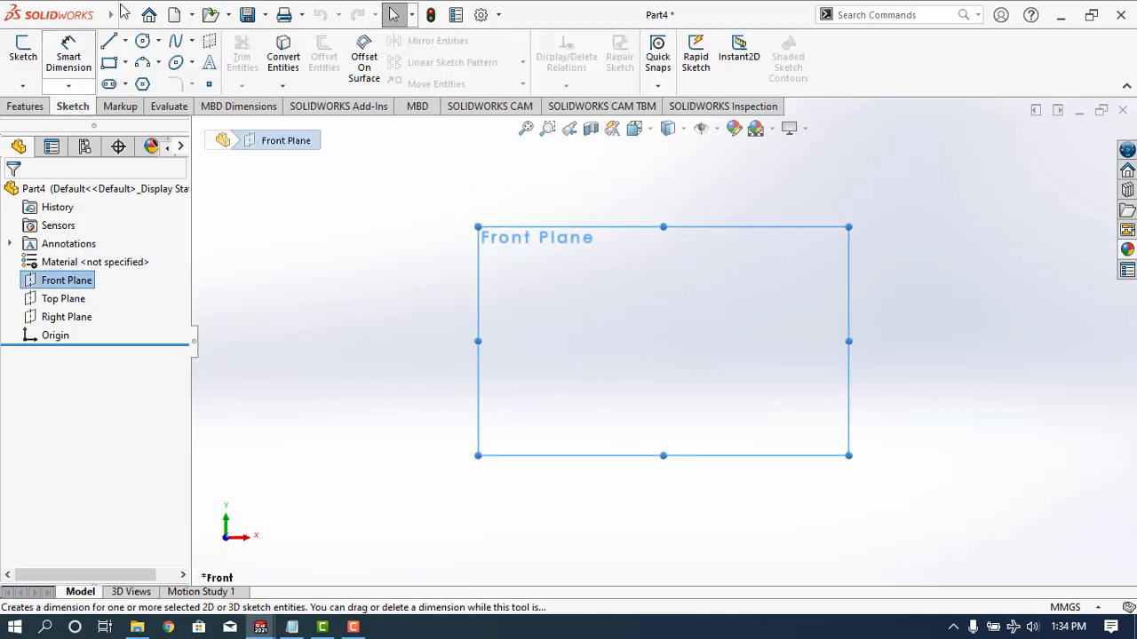
{"action": "left_click", "coordinate": [142, 42]}
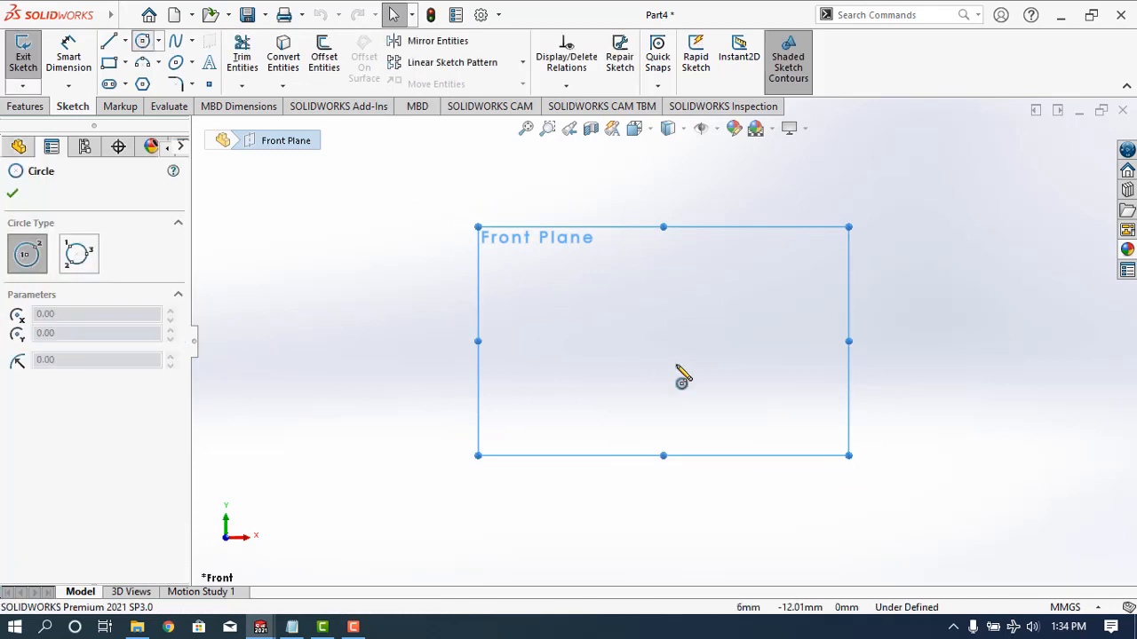
{"action": "left_click", "coordinate": [664, 343]}
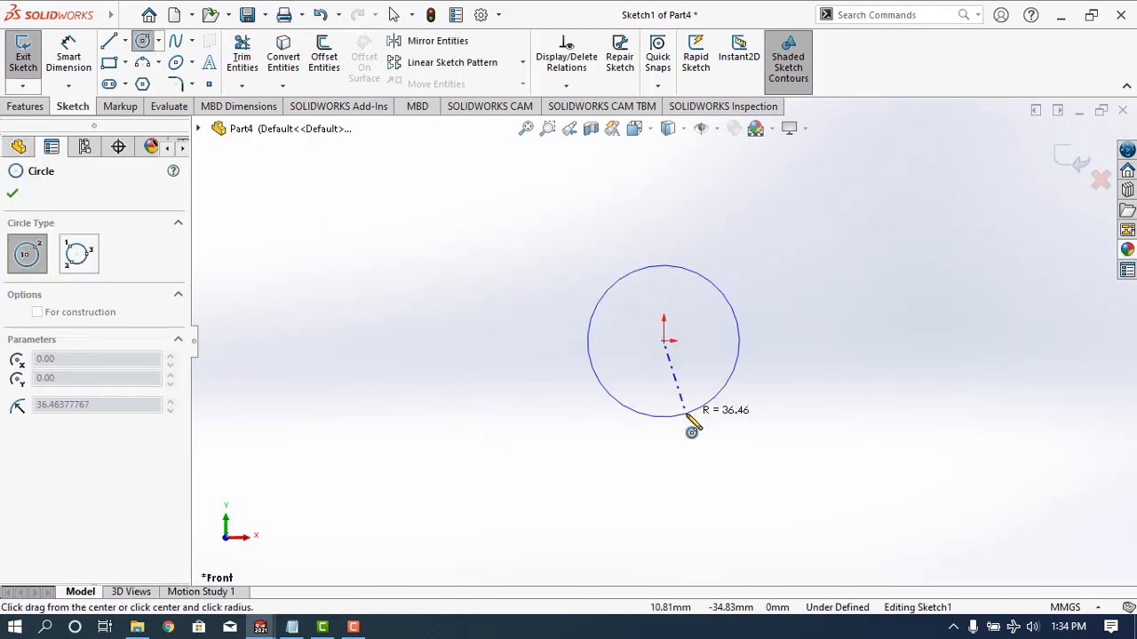
{"action": "left_click", "coordinate": [684, 415]}
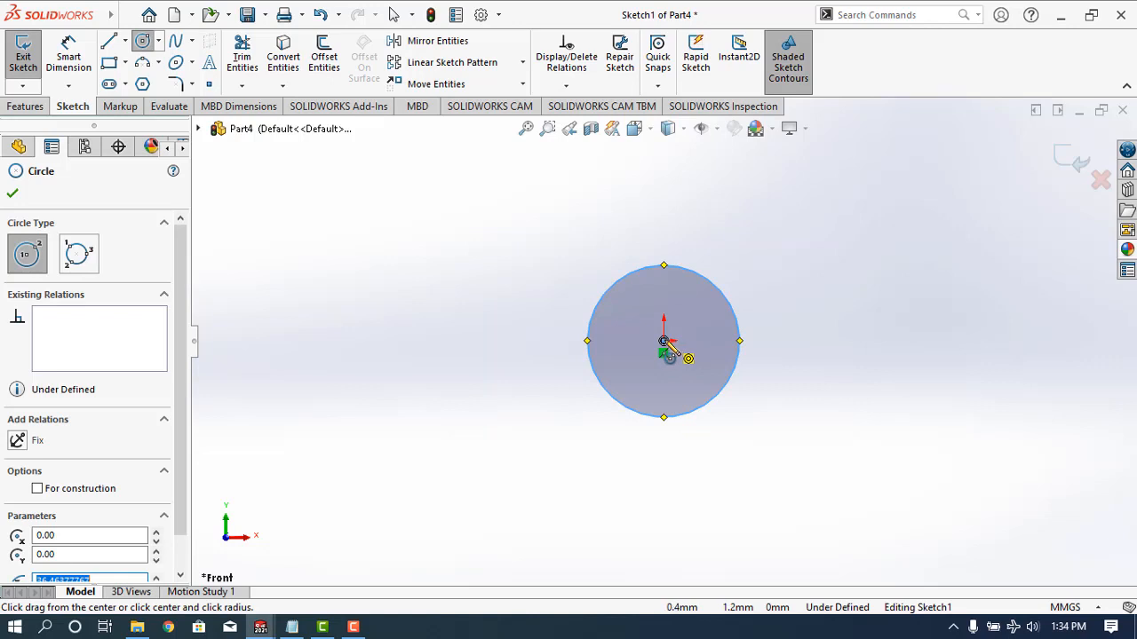
{"action": "left_click", "coordinate": [664, 341]}
{"action": "left_click", "coordinate": [723, 457]}
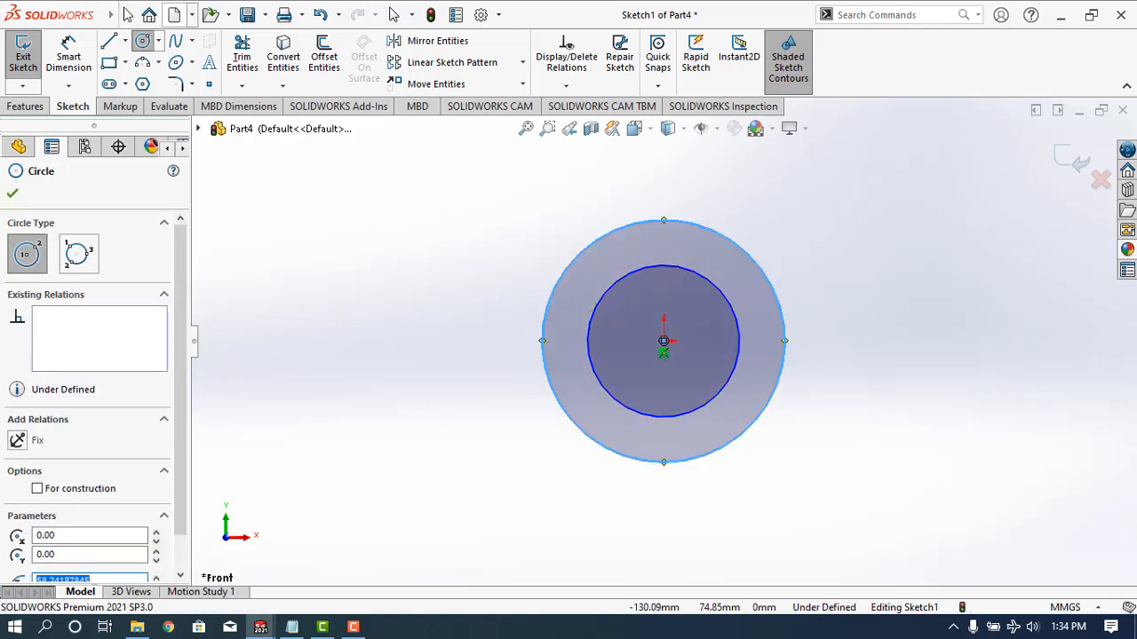
Draw a horizontal centerline about 201 mm long from the origin towards positive X, extending beyond the circles.
{"action": "left_click", "coordinate": [125, 41]}
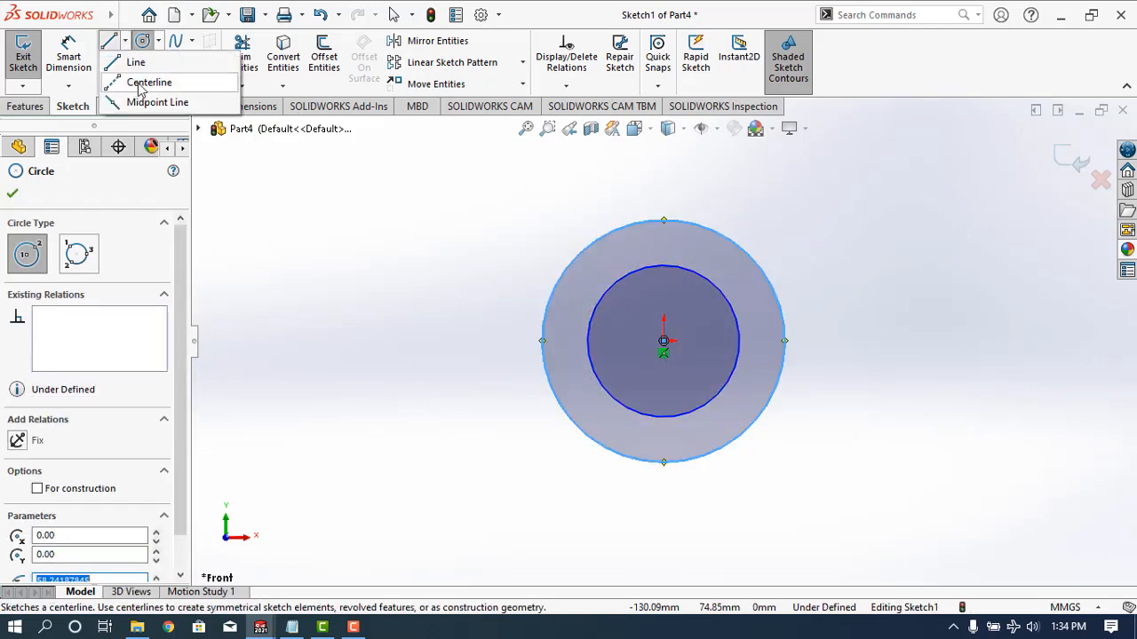
{"action": "left_click", "coordinate": [137, 84]}
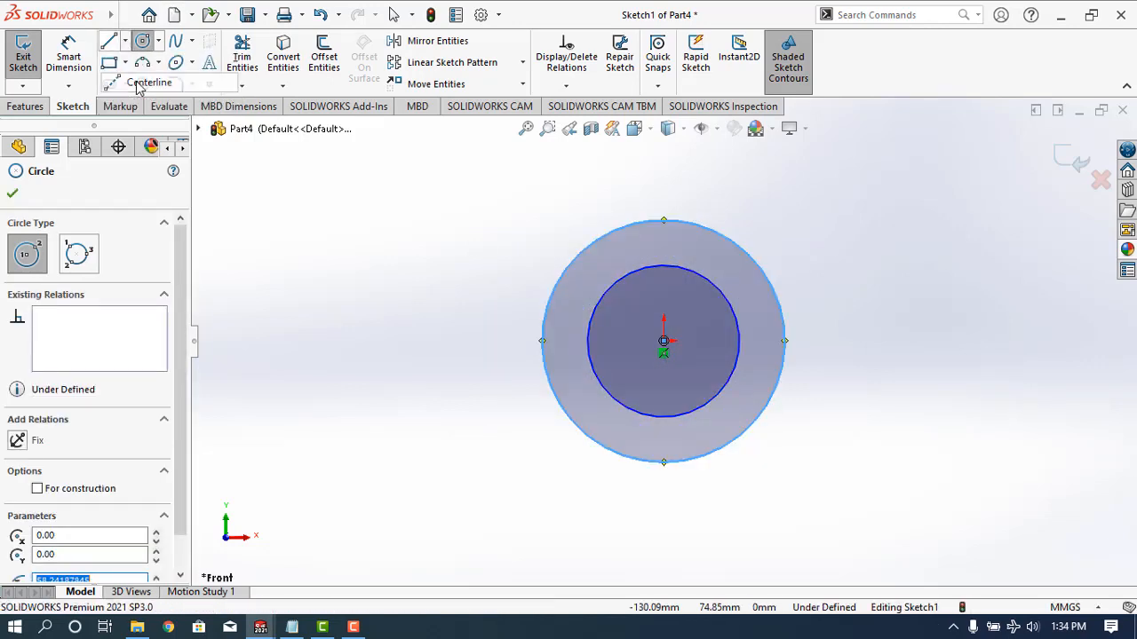
{"action": "left_click", "coordinate": [664, 341]}
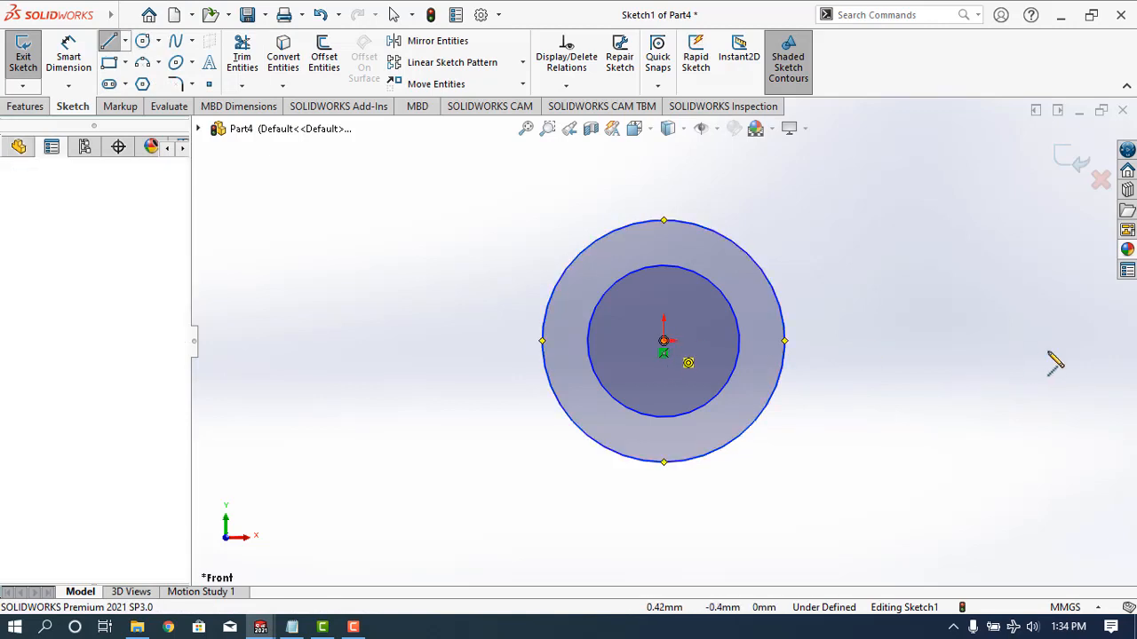
{"action": "left_click", "coordinate": [1084, 341]}
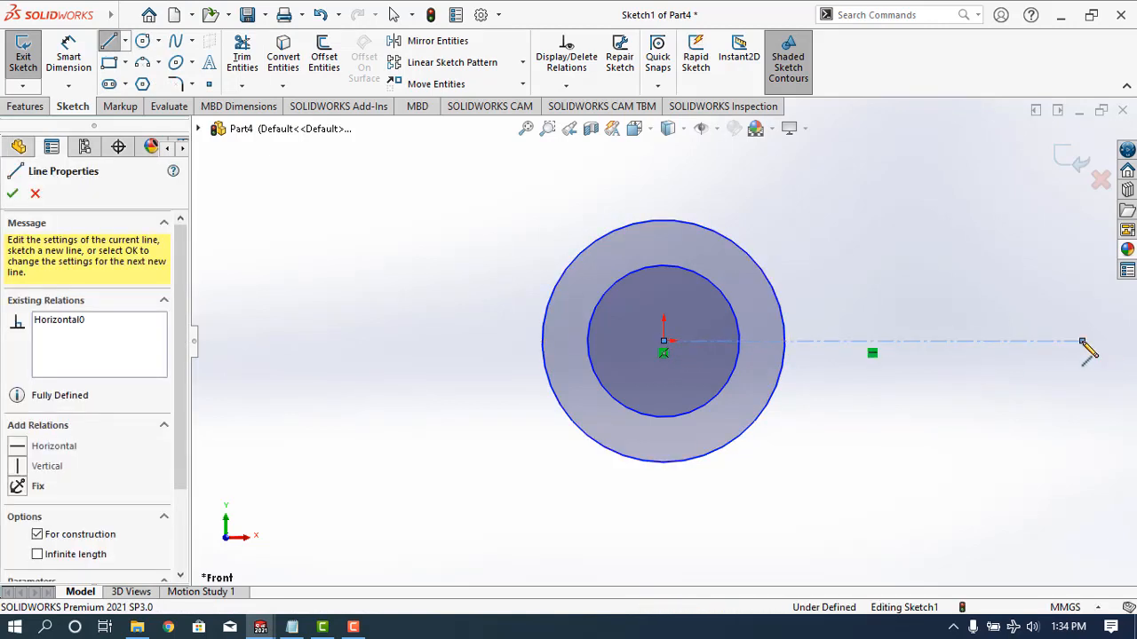
{"action": "right_click", "coordinate": [993, 275]}
{"action": "left_click", "coordinate": [995, 289]}
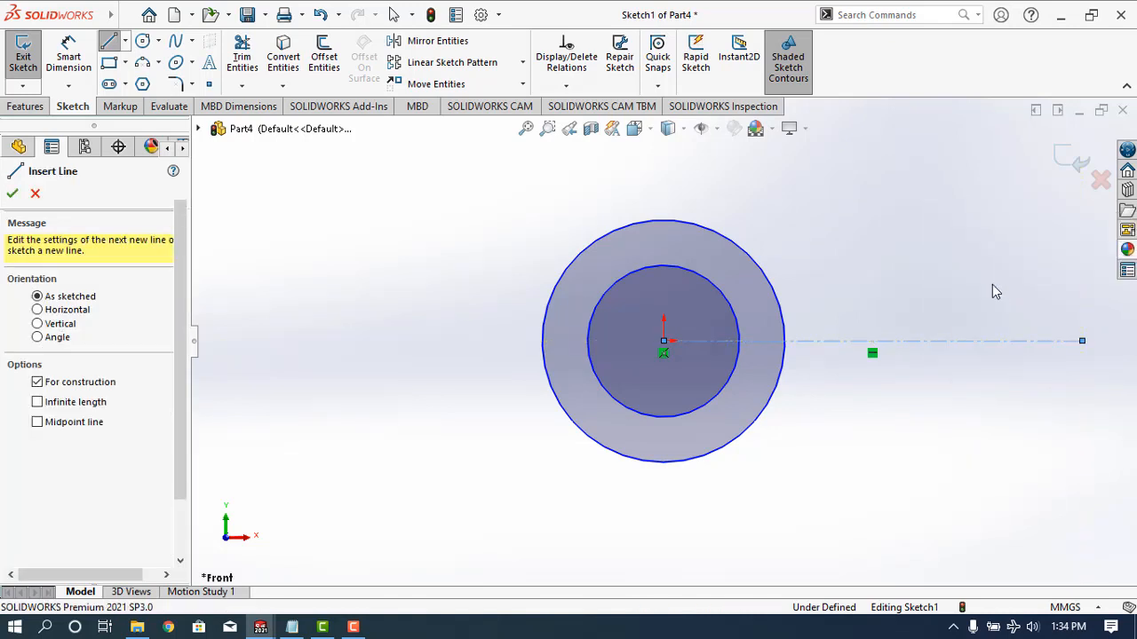
Dimension the horizontal centerline's length to 105 mm.
{"action": "left_click", "coordinate": [879, 341]}
{"action": "left_click", "coordinate": [898, 539]}
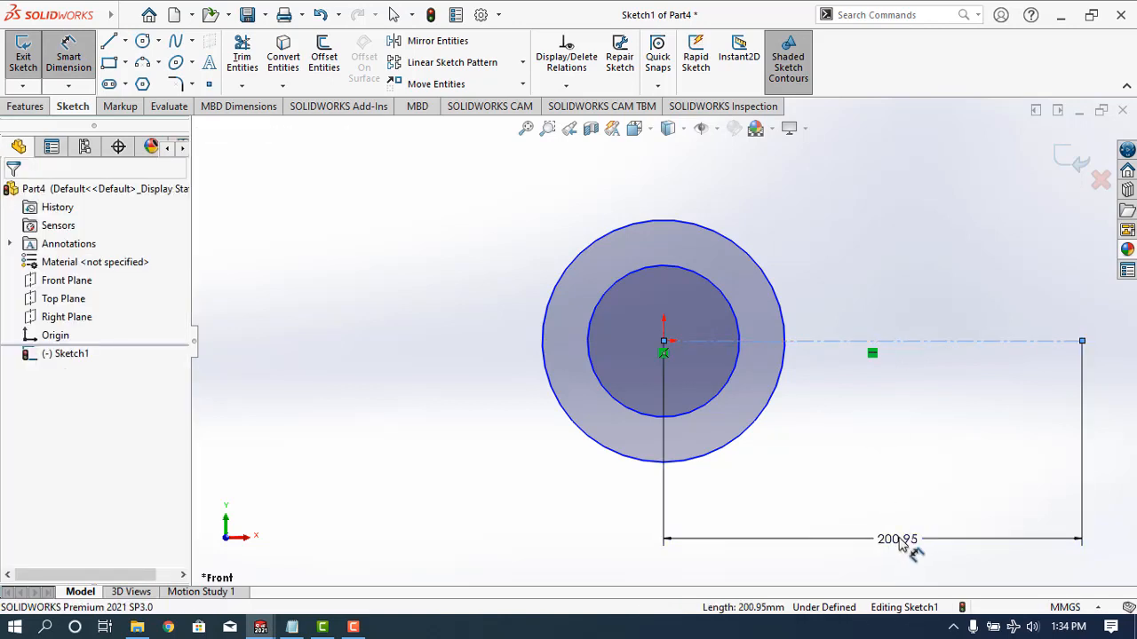
{"action": "type", "text": "1"}
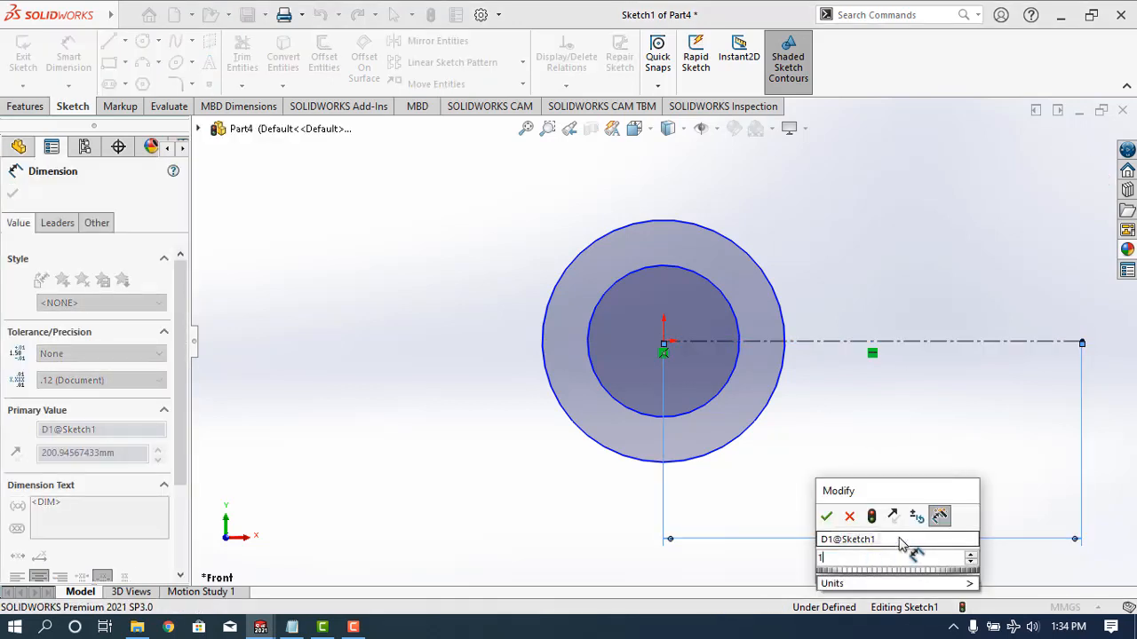
{"action": "type", "text": "05"}
{"action": "key", "text": "Return"}
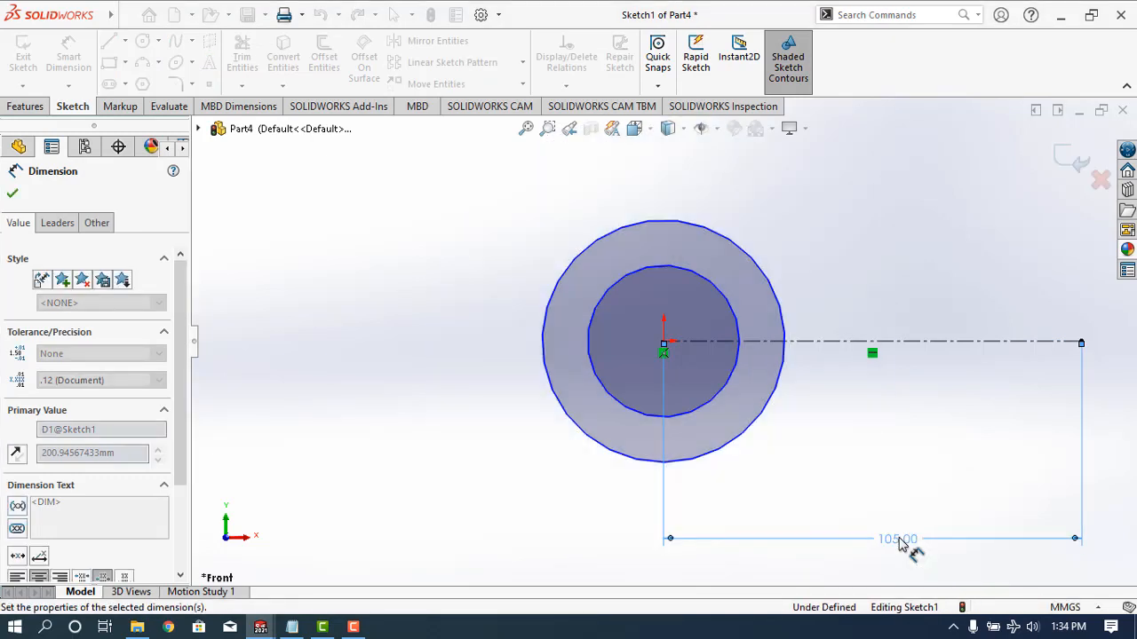
Sketch two concentric circles centred on the centerline's free end, with radii of about 22 mm and 28 mm.
{"action": "scroll", "coordinate": [857, 289], "scroll_direction": "up", "scroll_amount": 3}
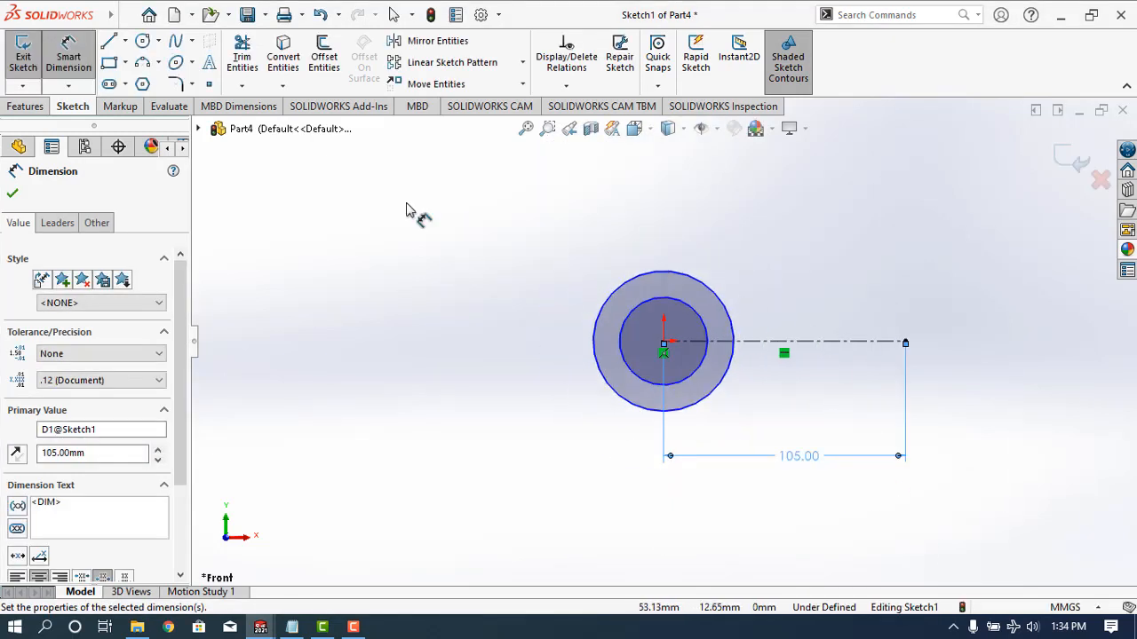
{"action": "left_click", "coordinate": [142, 42]}
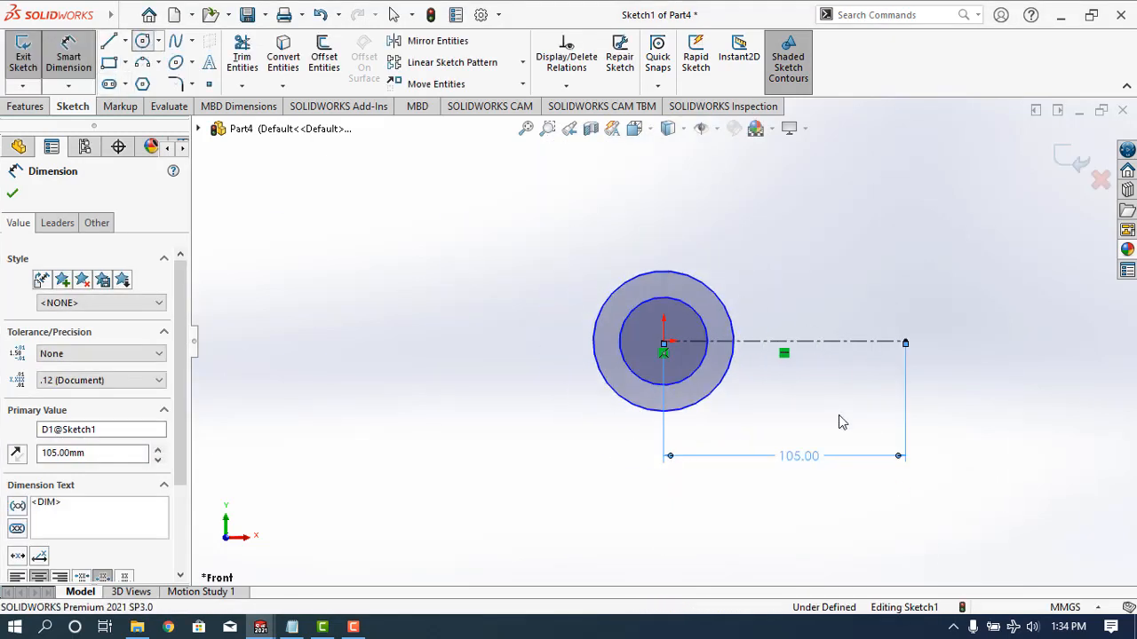
{"action": "left_click", "coordinate": [905, 341]}
{"action": "left_click", "coordinate": [929, 396]}
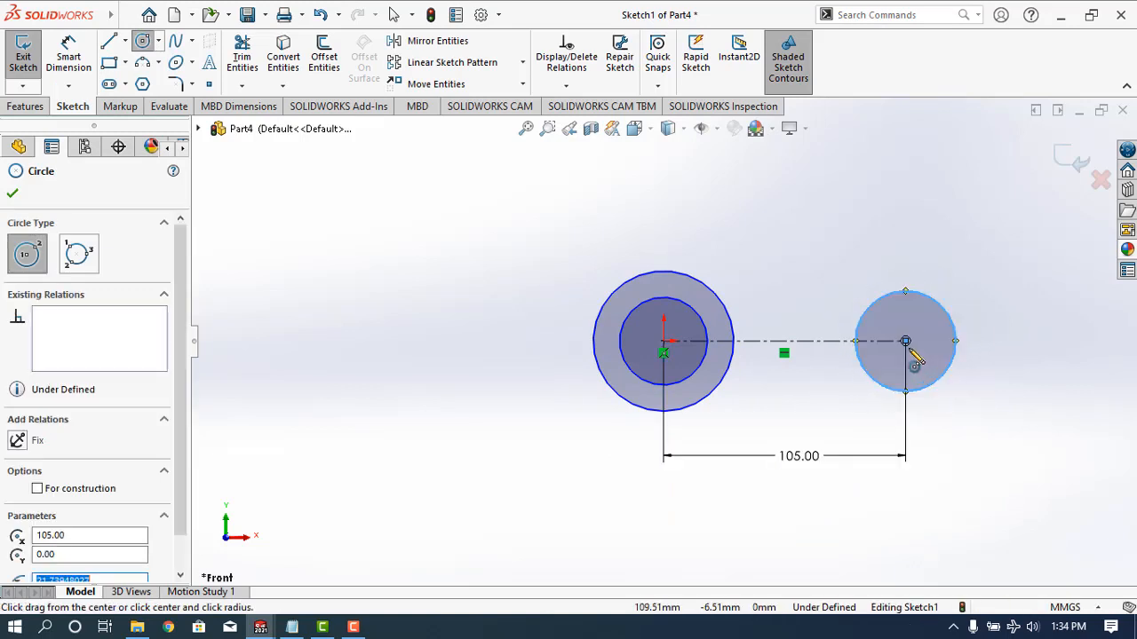
{"action": "left_click", "coordinate": [905, 341]}
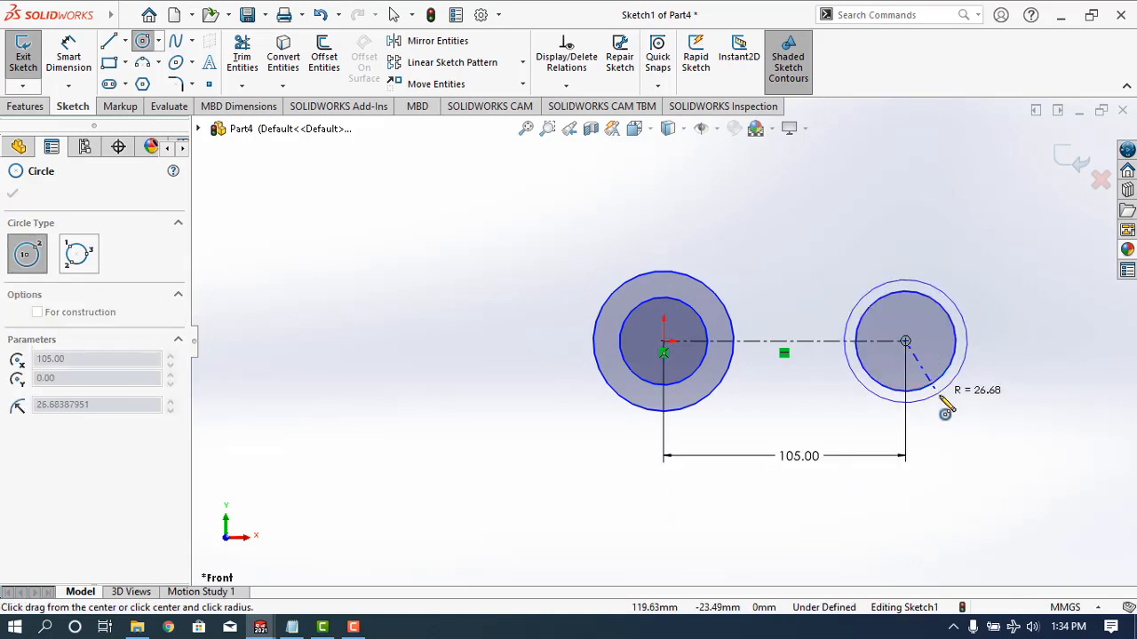
{"action": "left_click", "coordinate": [949, 385]}
Dimension the two circles at the origin with diameters of 60 mm for the outer and 30 mm for the inner.
{"action": "left_click", "coordinate": [71, 62]}
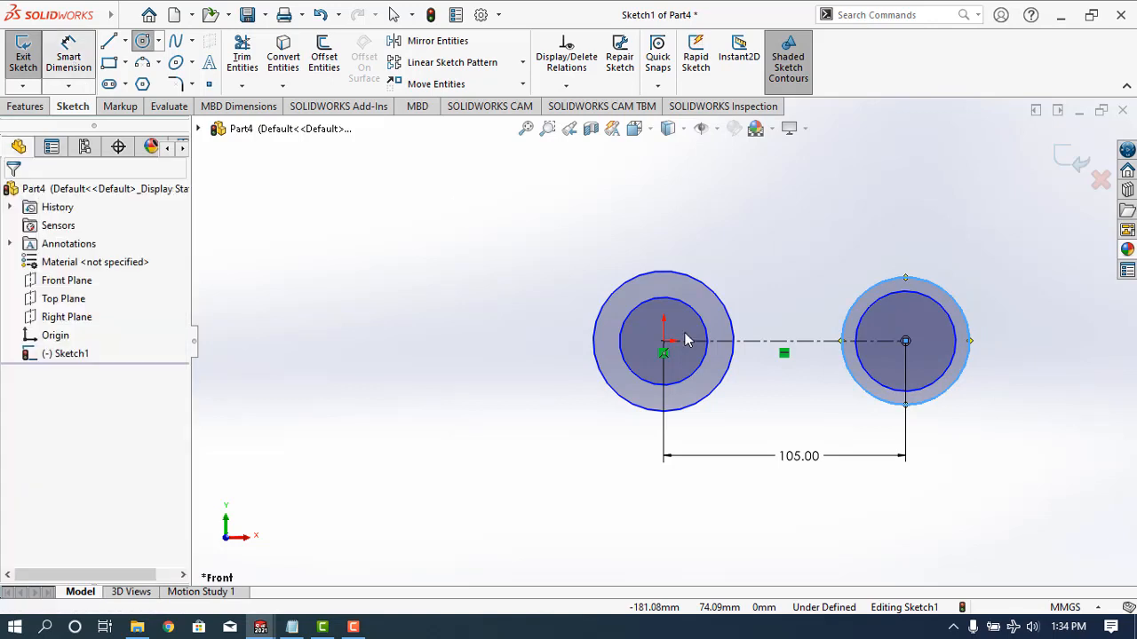
{"action": "left_click", "coordinate": [403, 340]}
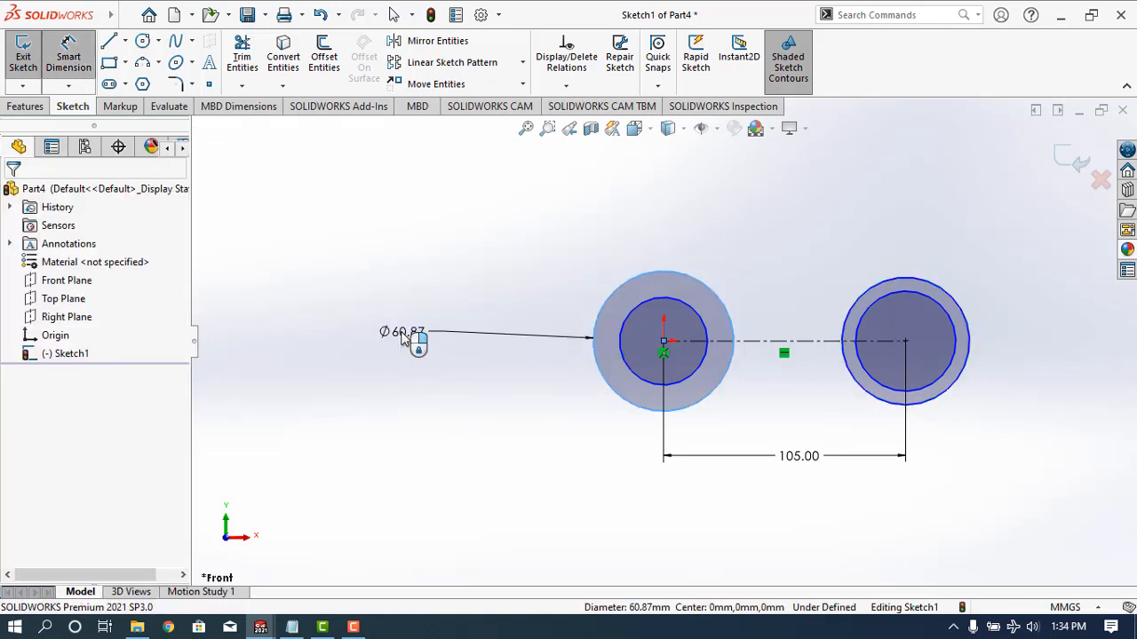
{"action": "type", "text": "60.00mm"}
{"action": "key", "text": "Return"}
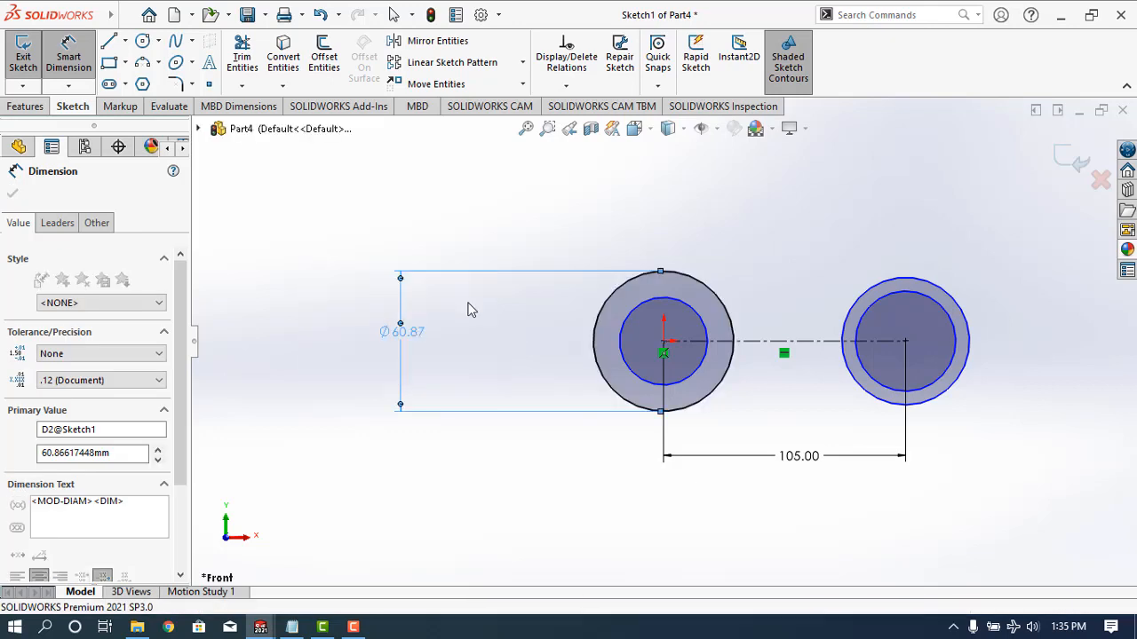
{"action": "left_click", "coordinate": [592, 359]}
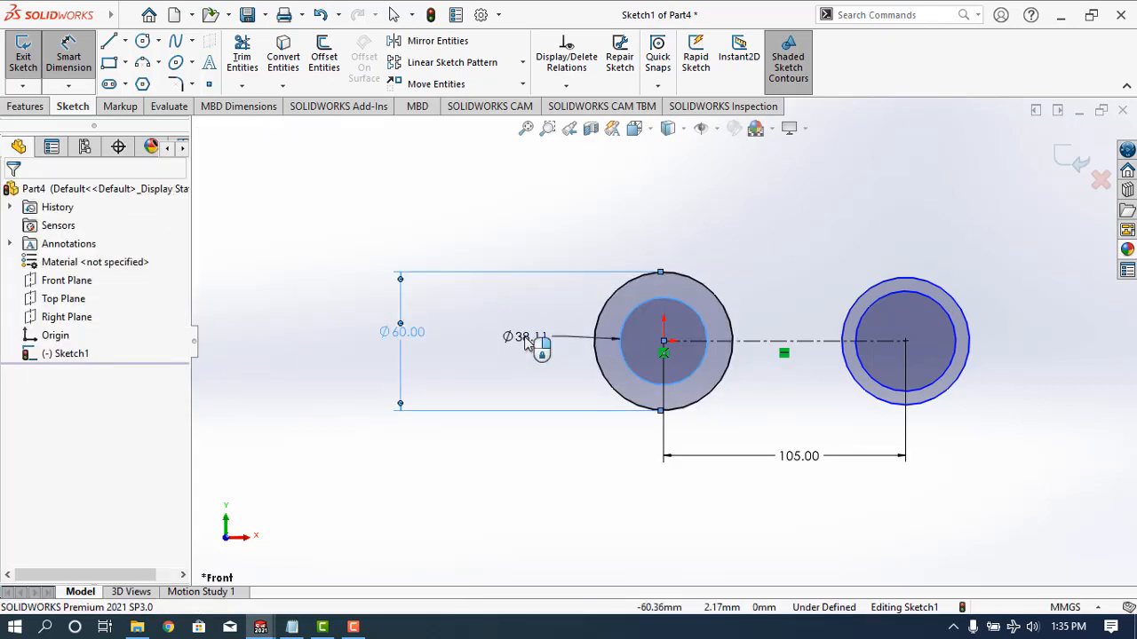
{"action": "left_click", "coordinate": [524, 343]}
{"action": "key", "text": "Return"}
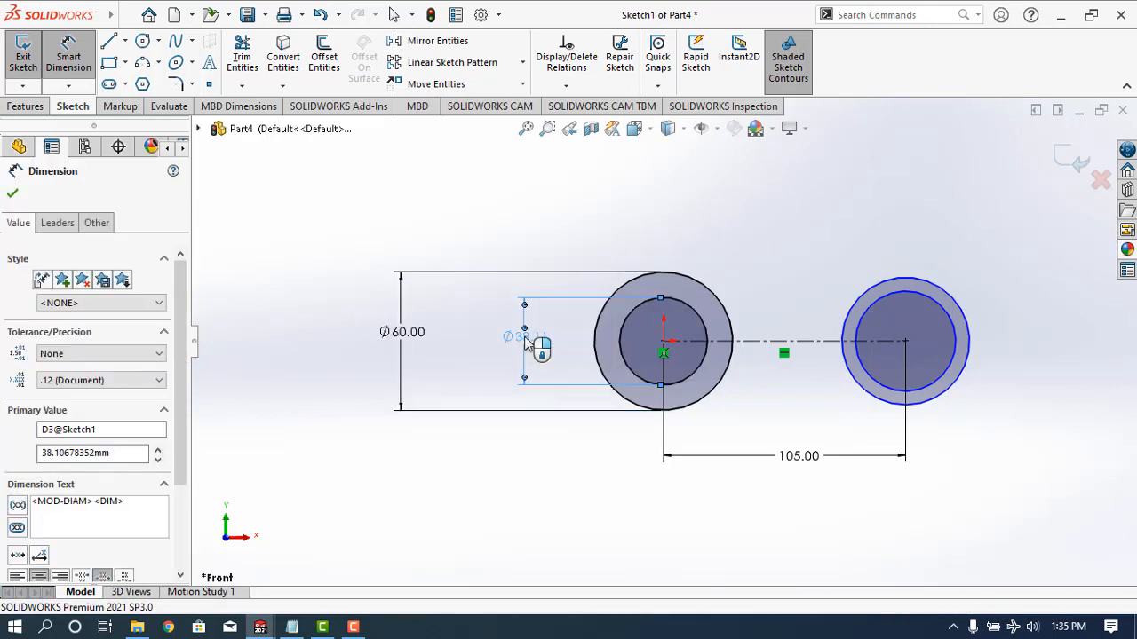
Dimension the two circles at the centerline's free end, setting the larger to 40 mm diameter and the smaller to 20 mm.
{"action": "left_click", "coordinate": [969, 344]}
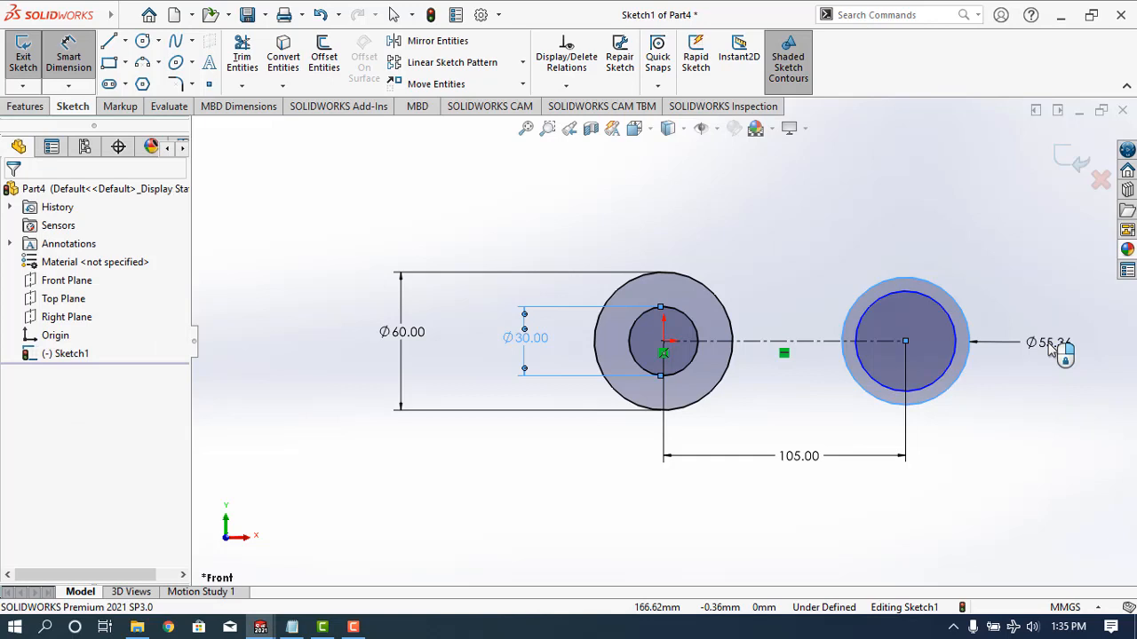
{"action": "left_click", "coordinate": [1051, 349]}
{"action": "type", "text": "60"}
{"action": "key", "text": "Return"}
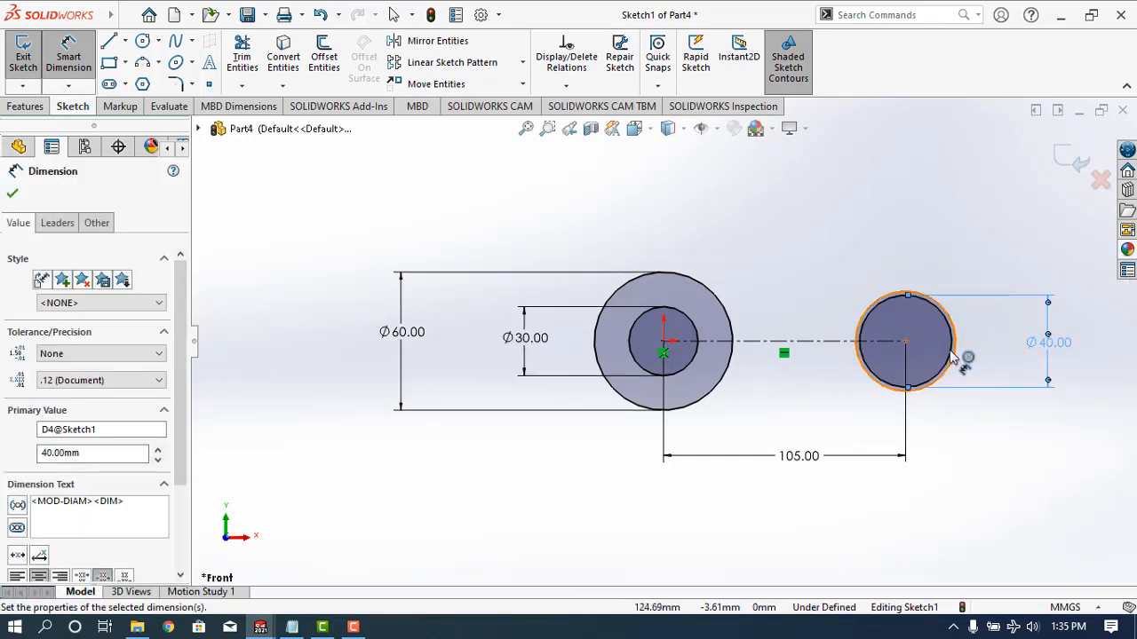
{"action": "scroll", "coordinate": [950, 355], "scroll_direction": "up", "scroll_amount": 3}
{"action": "scroll", "coordinate": [782, 364], "scroll_direction": "down", "scroll_amount": 6}
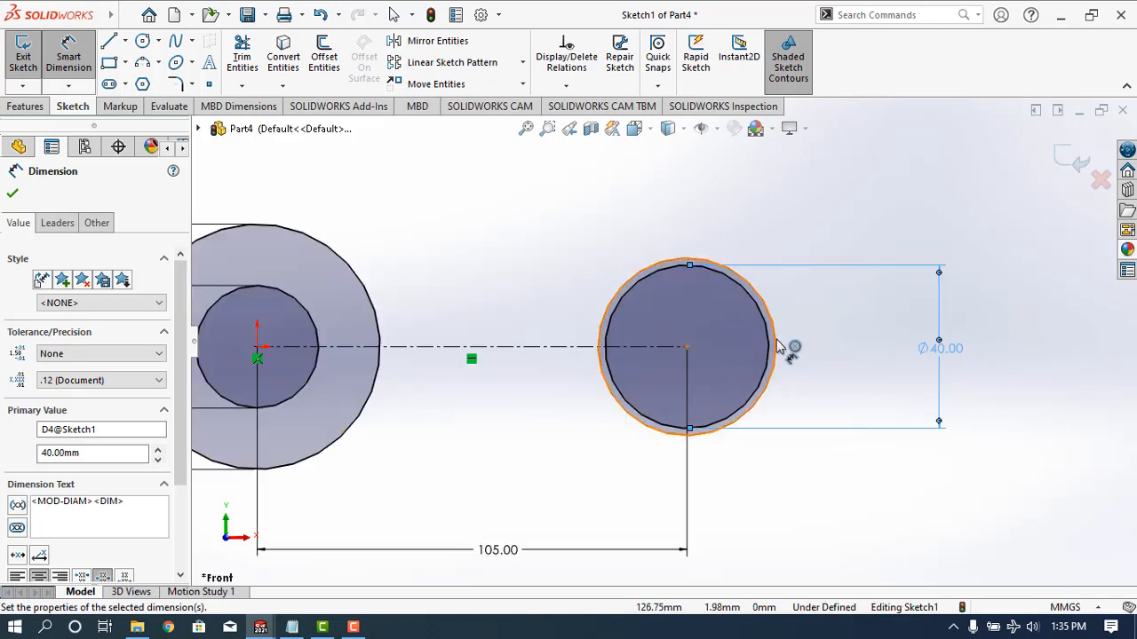
{"action": "left_click", "coordinate": [826, 379]}
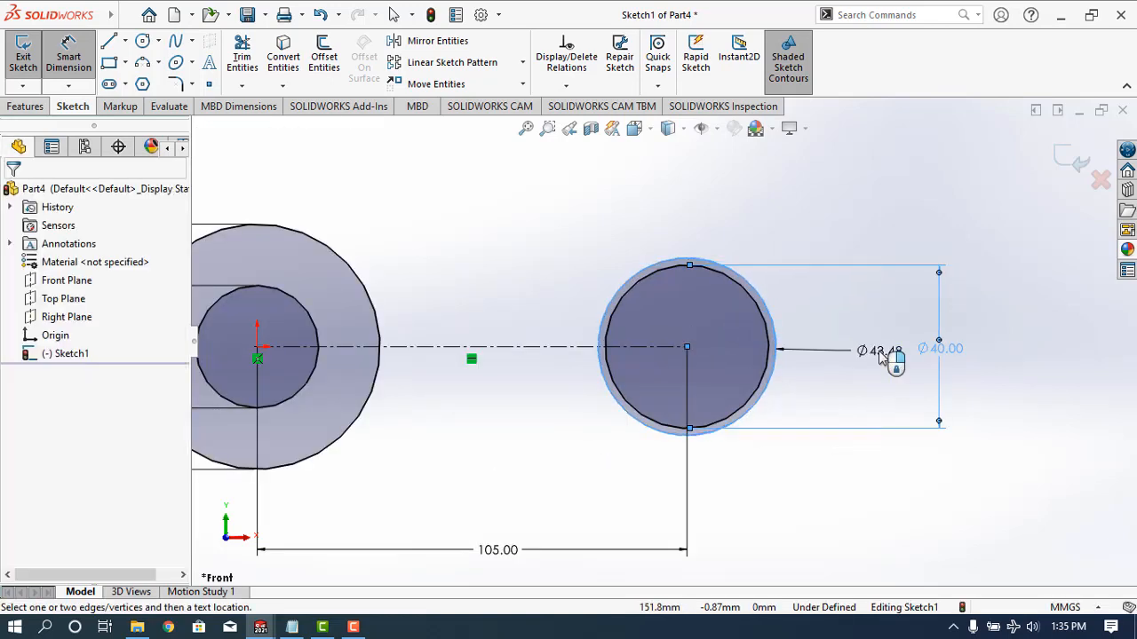
{"action": "left_click", "coordinate": [879, 352]}
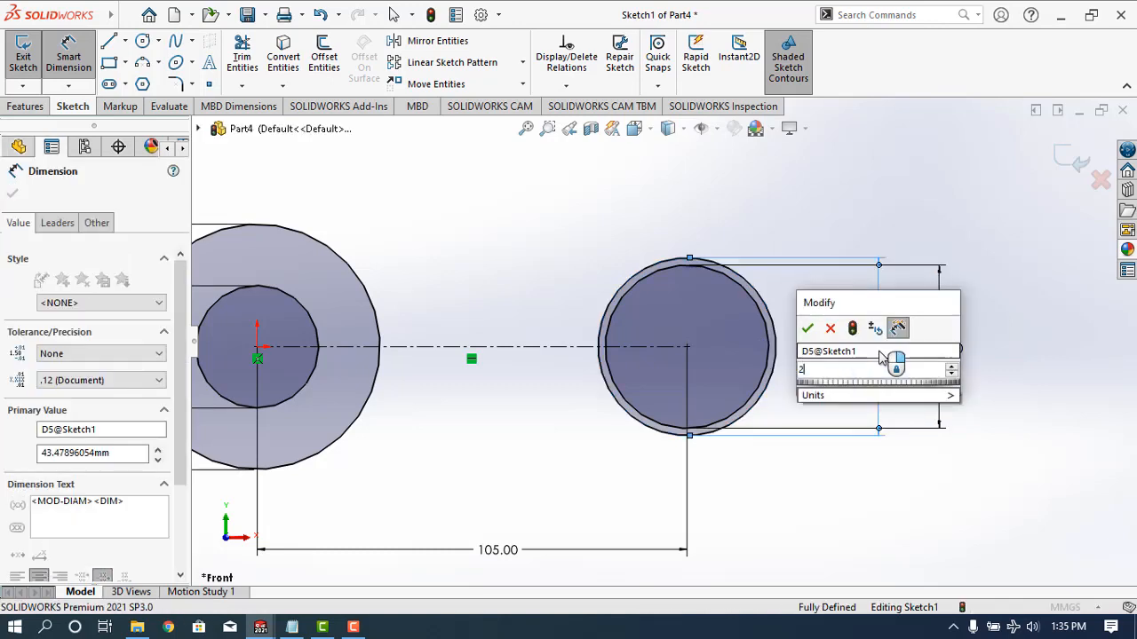
{"action": "key", "text": "Return"}
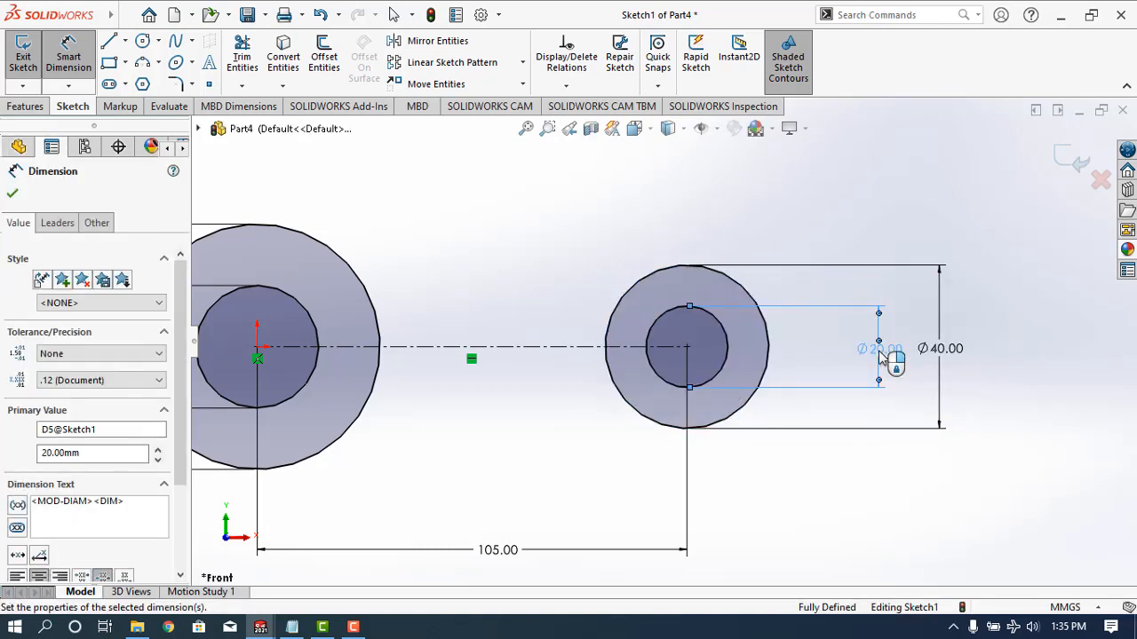
{"action": "scroll", "coordinate": [515, 449], "scroll_direction": "up", "scroll_amount": 3}
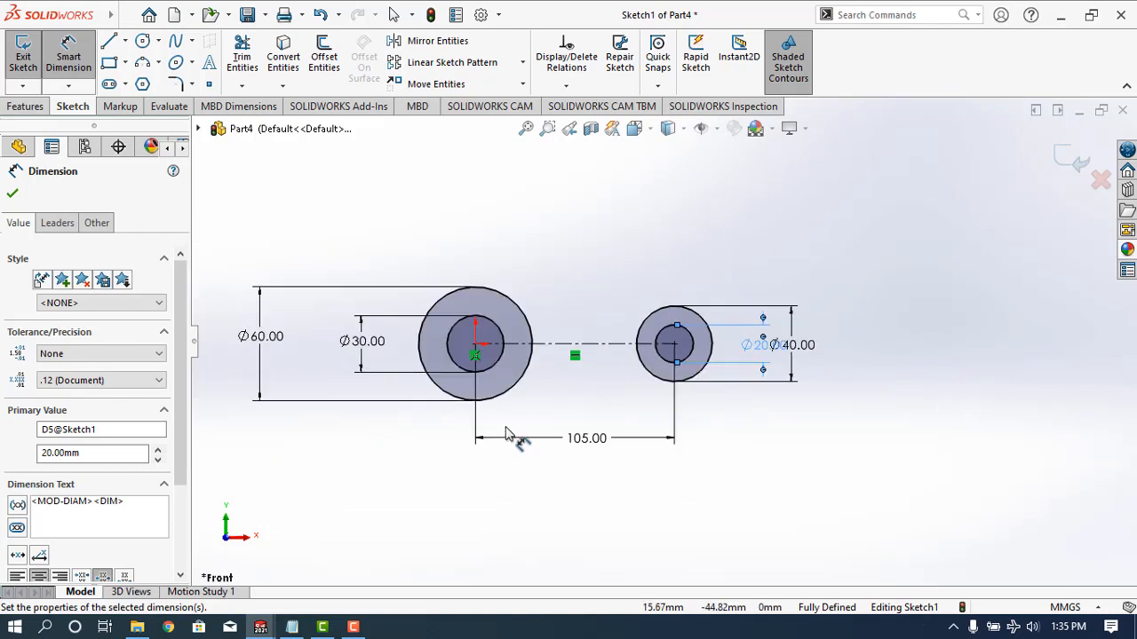
Sketch a three-point arc of about 148 mm radius, bulging upward, from near the 60 mm circle's top to the 40 mm circle's top point.
{"action": "left_click", "coordinate": [12, 194]}
{"action": "scroll", "coordinate": [582, 355], "scroll_direction": "down", "scroll_amount": 3}
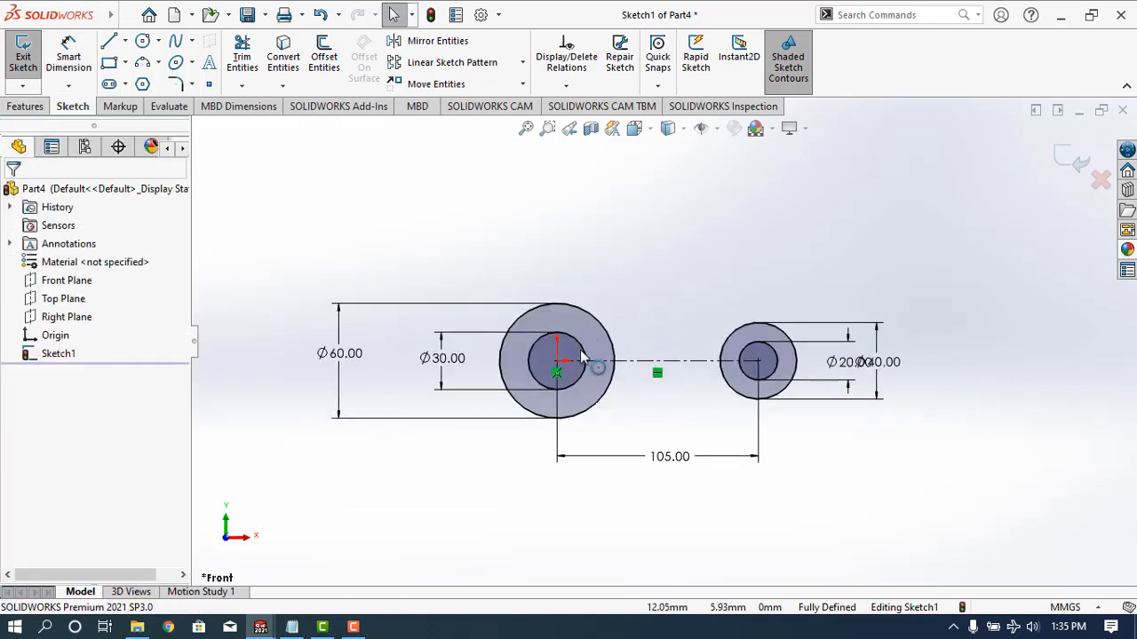
{"action": "scroll", "coordinate": [582, 355], "scroll_direction": "down", "scroll_amount": 2}
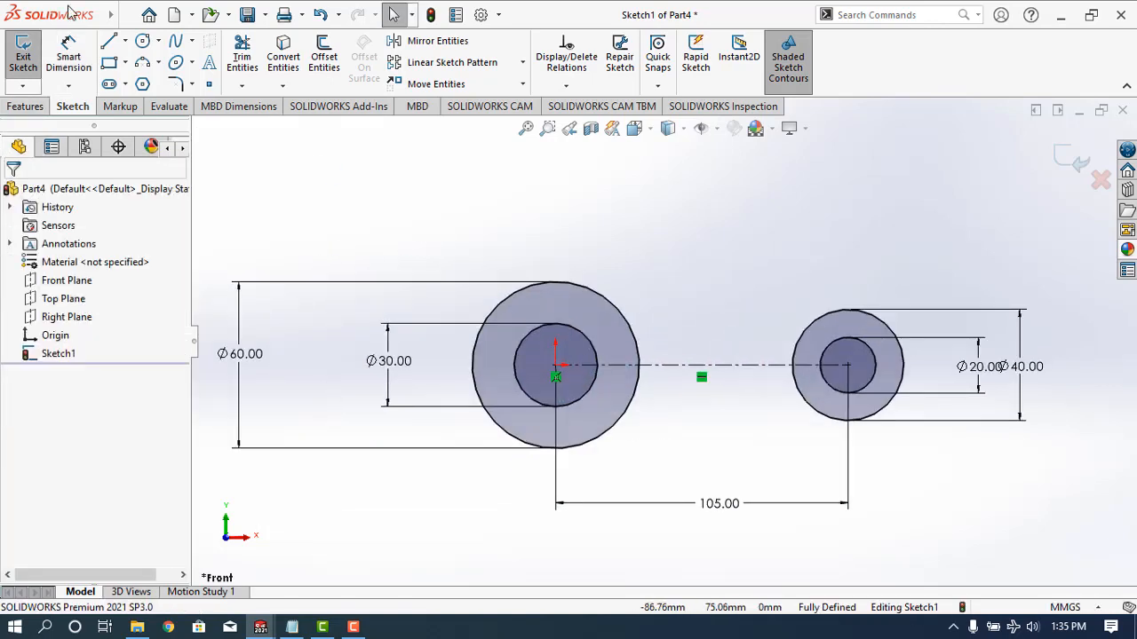
{"action": "left_click", "coordinate": [157, 63]}
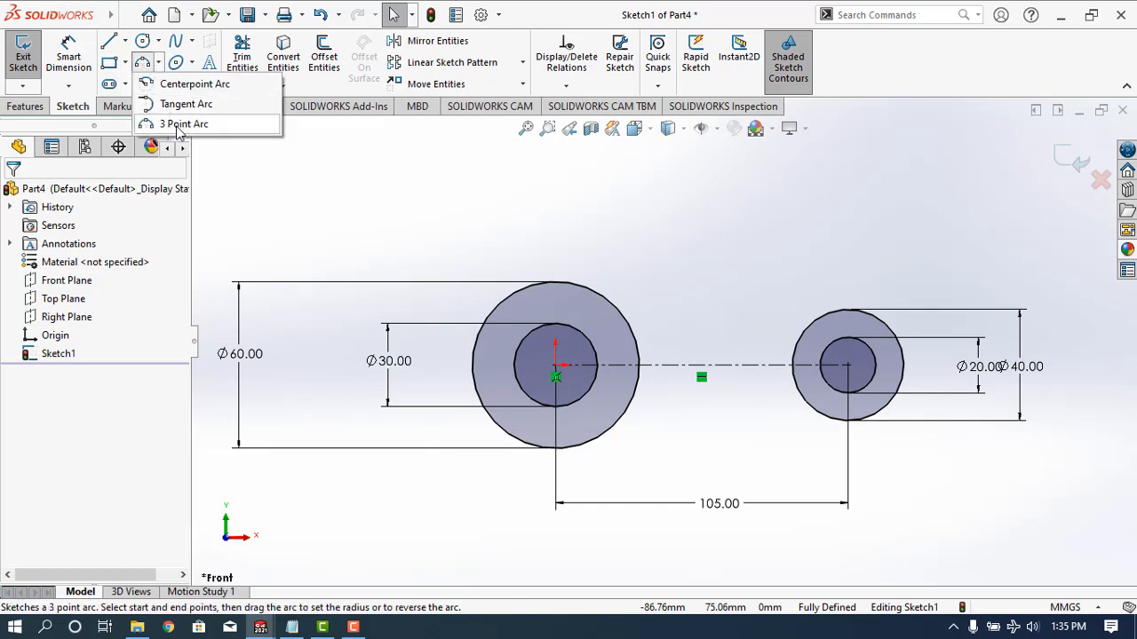
{"action": "left_click", "coordinate": [181, 124]}
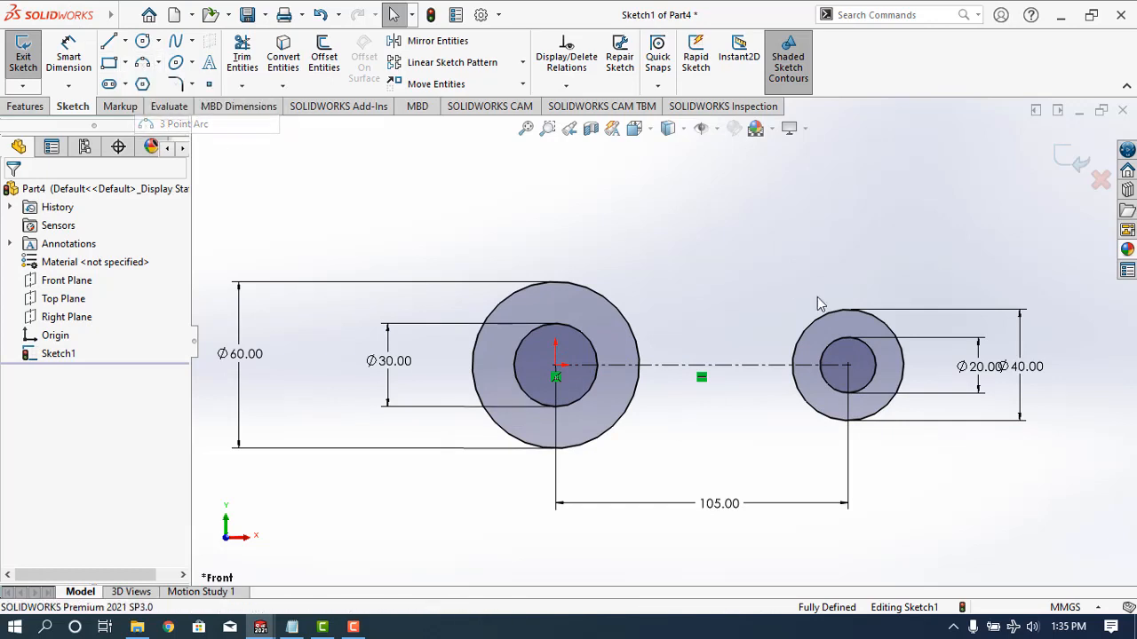
{"action": "left_click", "coordinate": [567, 286]}
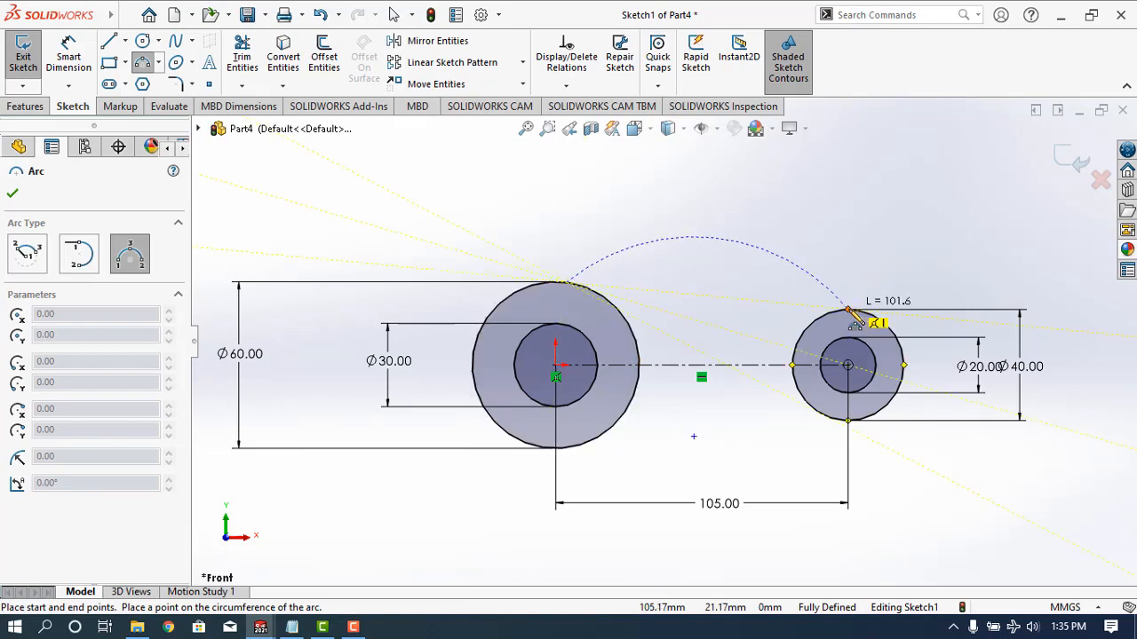
{"action": "left_click", "coordinate": [848, 310]}
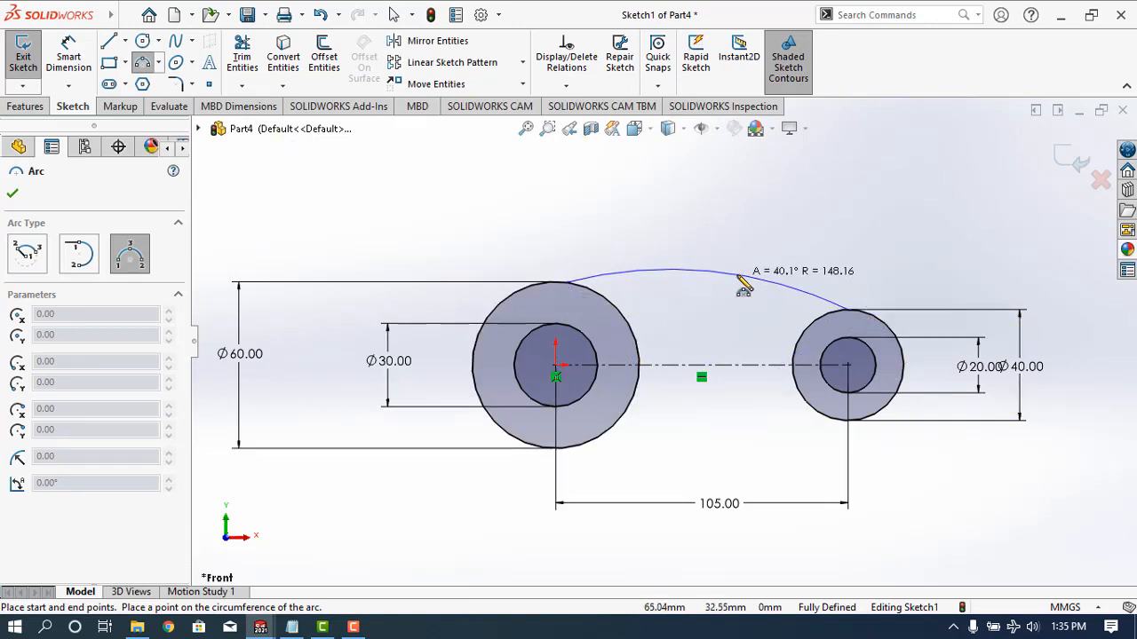
{"action": "left_click", "coordinate": [743, 284]}
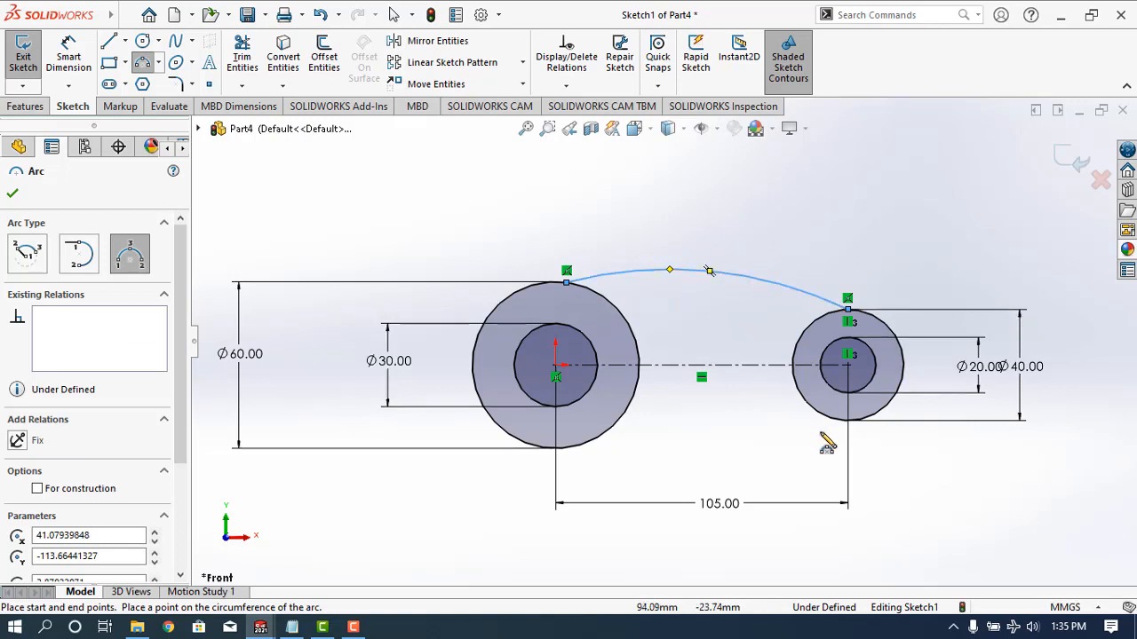
Sketch an upward-bulging three-point arc of about 155 mm radius between the undersides of the 40 mm and 60 mm circles.
{"action": "left_click", "coordinate": [846, 422]}
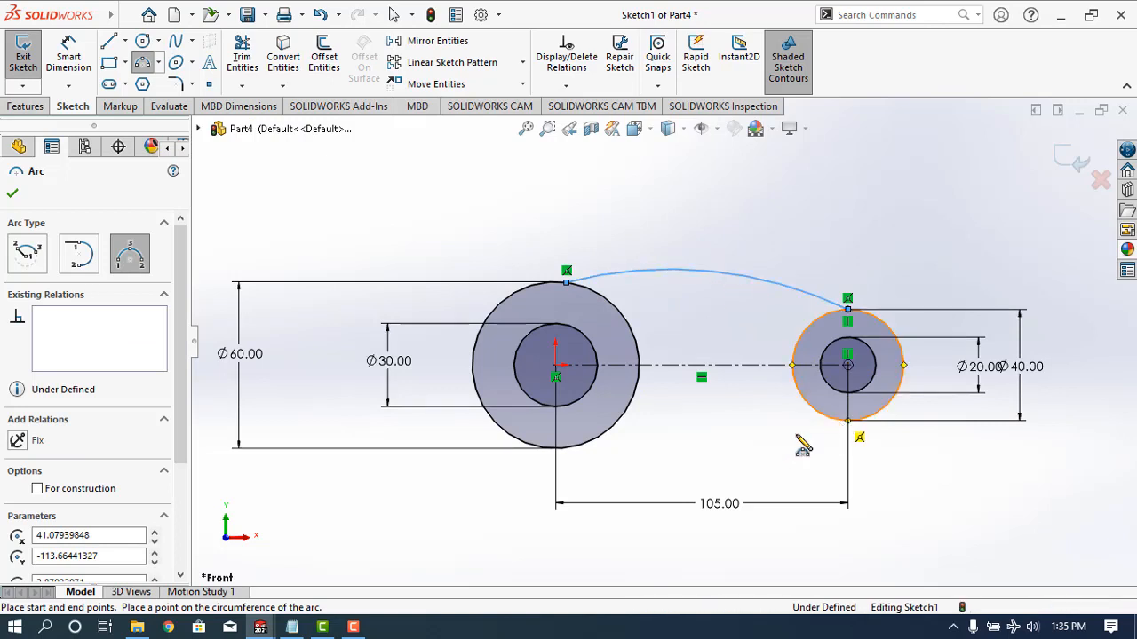
{"action": "left_click", "coordinate": [593, 442]}
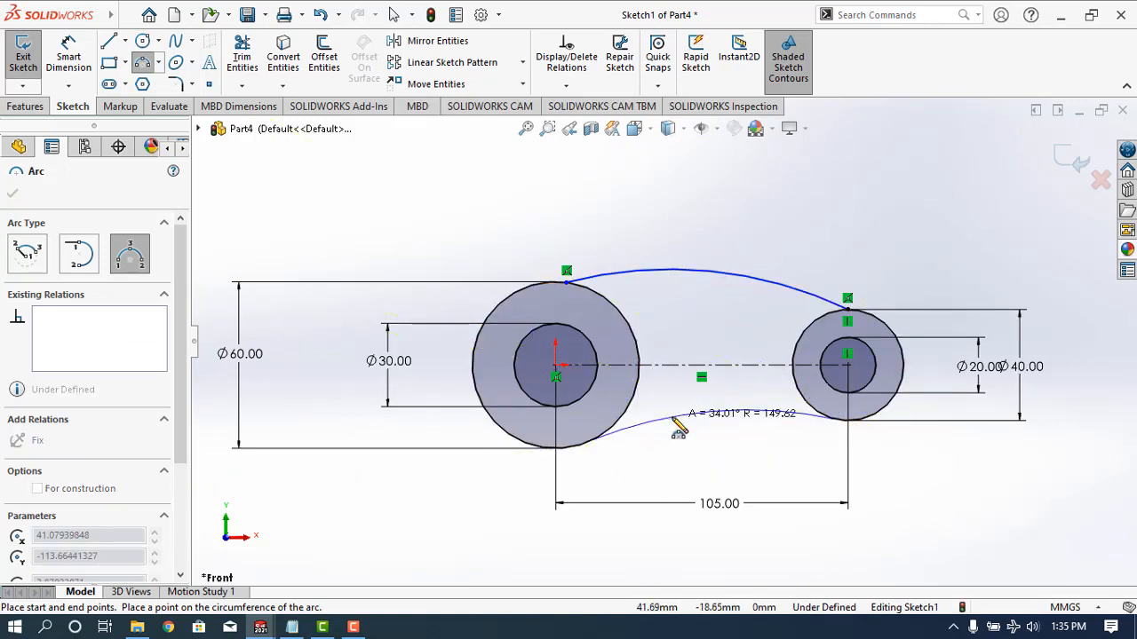
{"action": "left_click", "coordinate": [711, 414]}
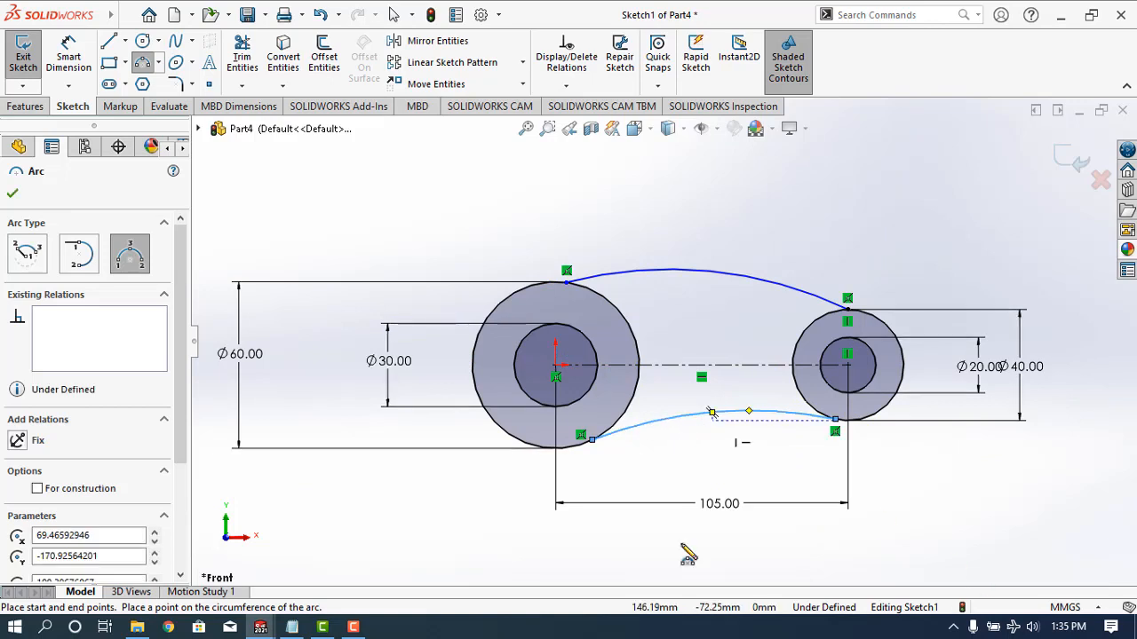
{"action": "left_click", "coordinate": [12, 194]}
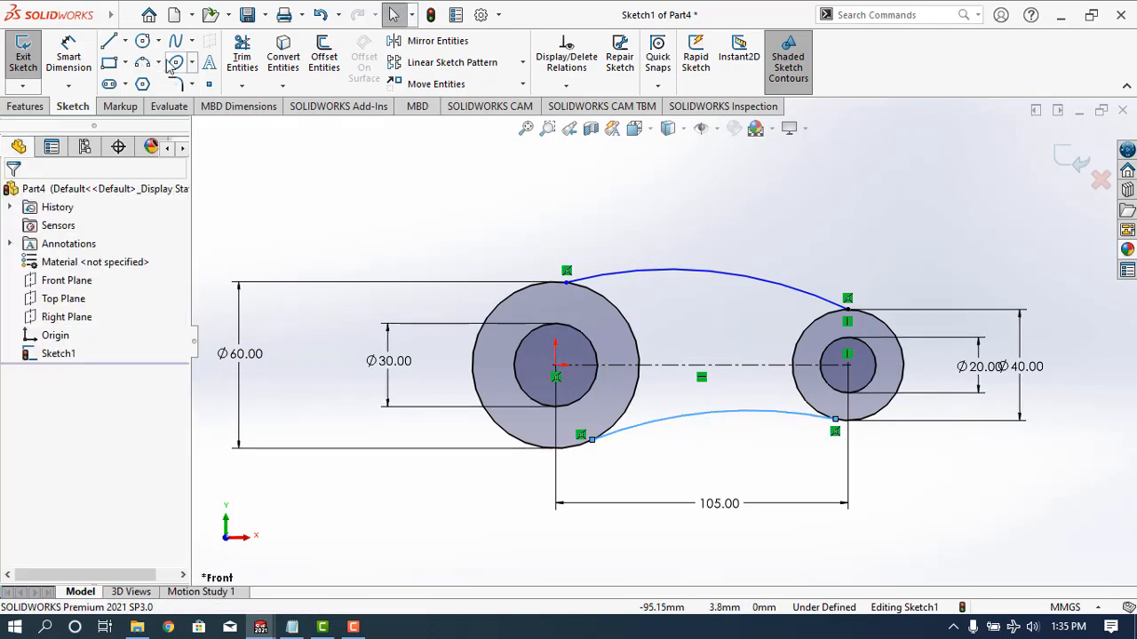
Dimension the two connecting arcs with radii of 155 mm for the upper and 60 mm for the lower.
{"action": "left_click", "coordinate": [78, 75]}
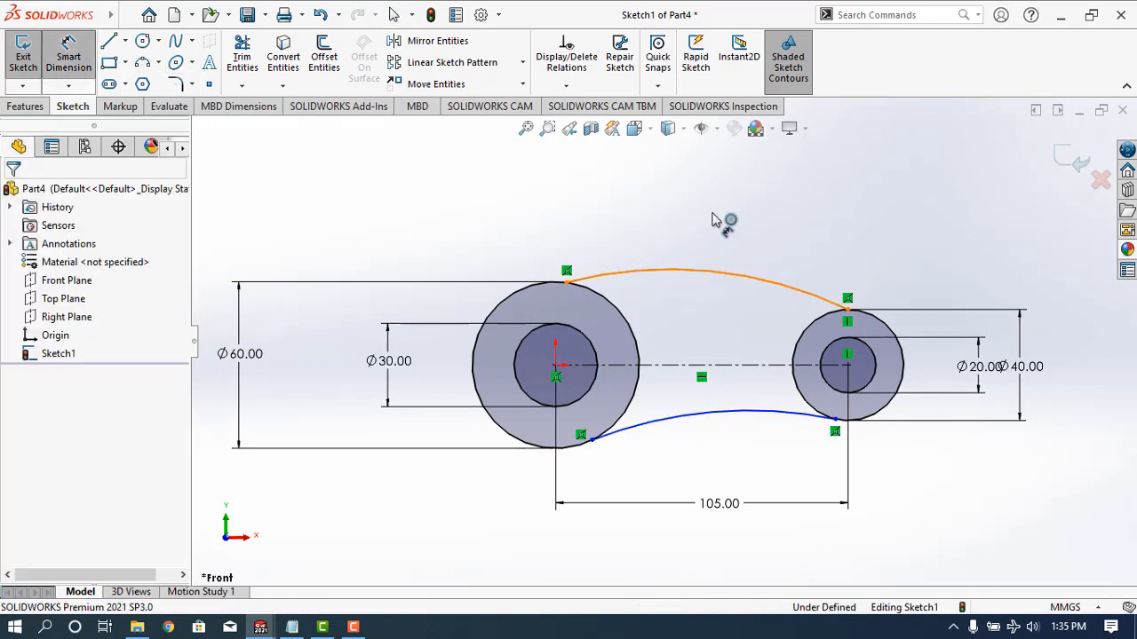
{"action": "left_click", "coordinate": [712, 272]}
{"action": "left_click", "coordinate": [712, 219]}
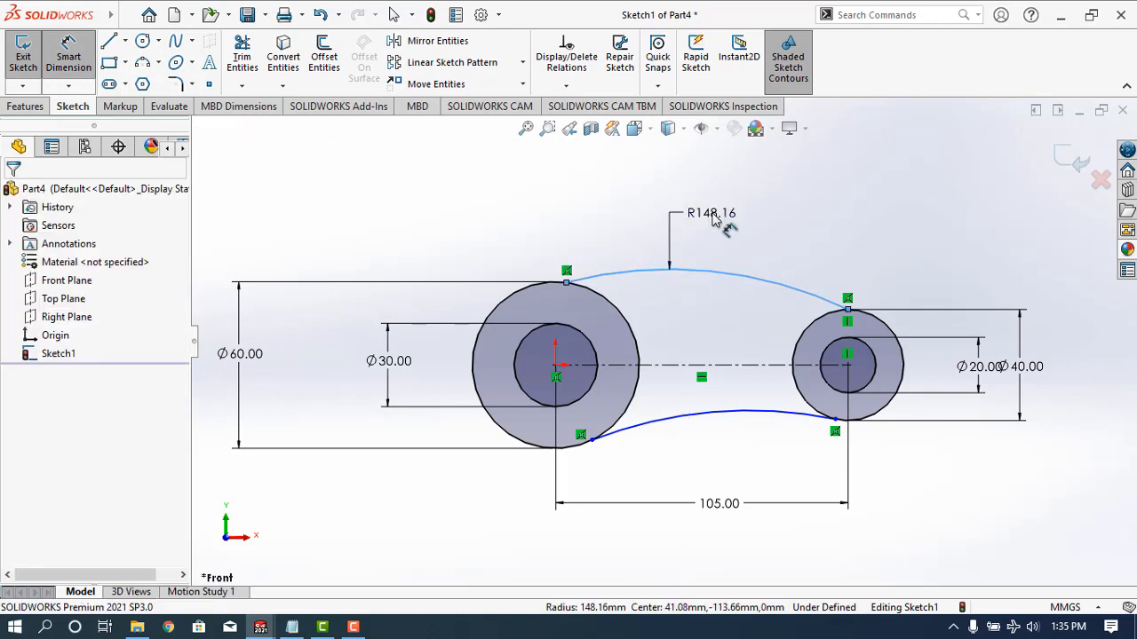
{"action": "type", "text": "150"}
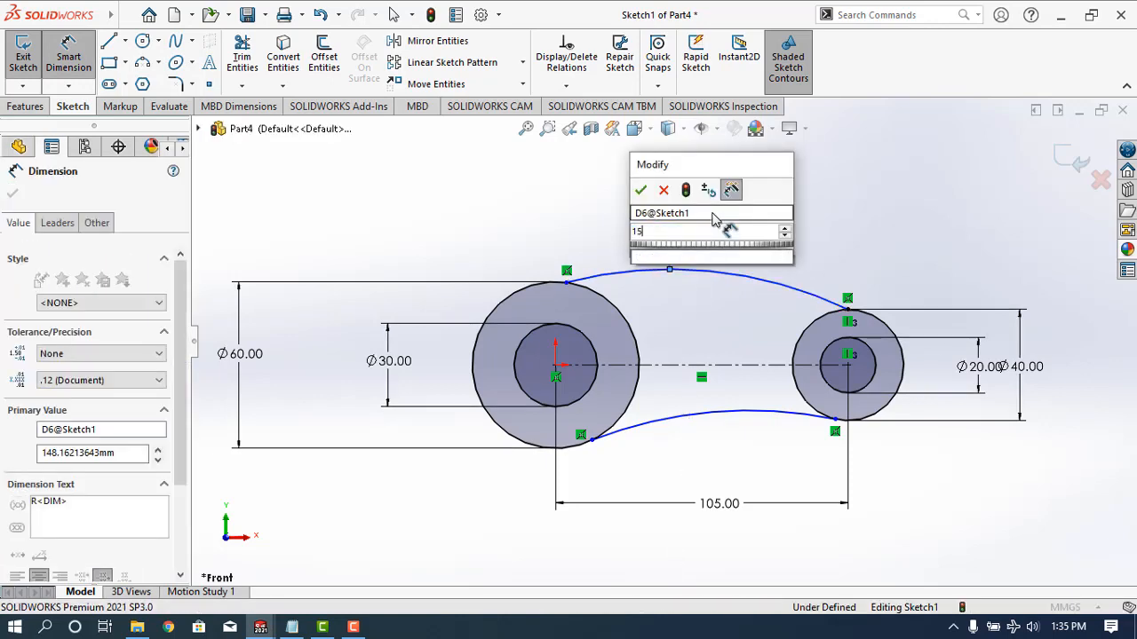
{"action": "key", "text": "Return"}
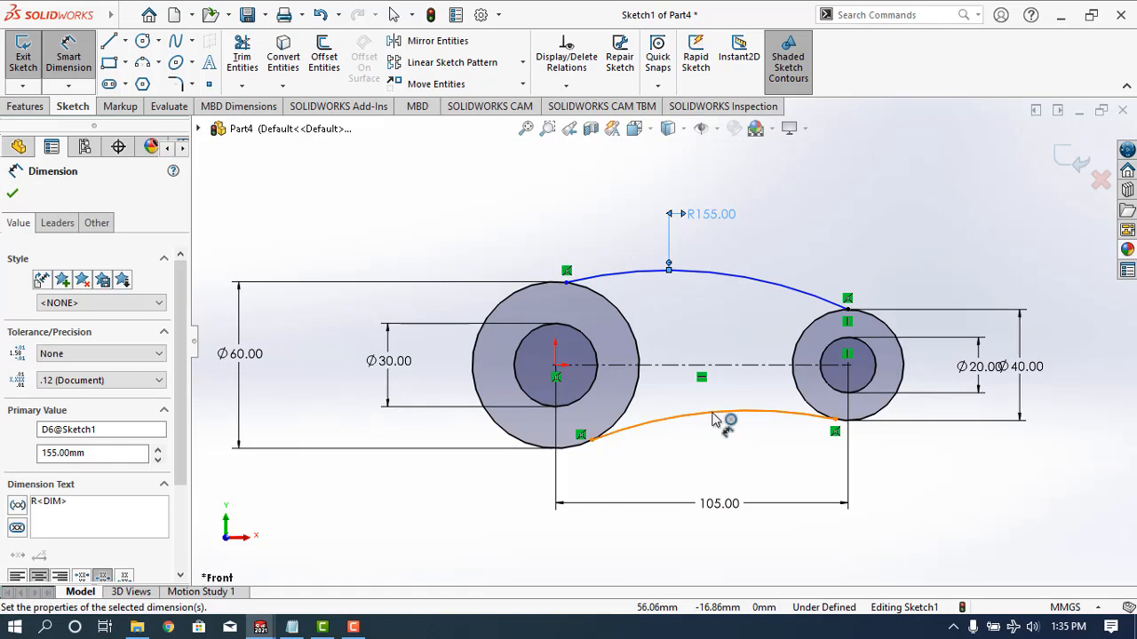
{"action": "left_click", "coordinate": [718, 446]}
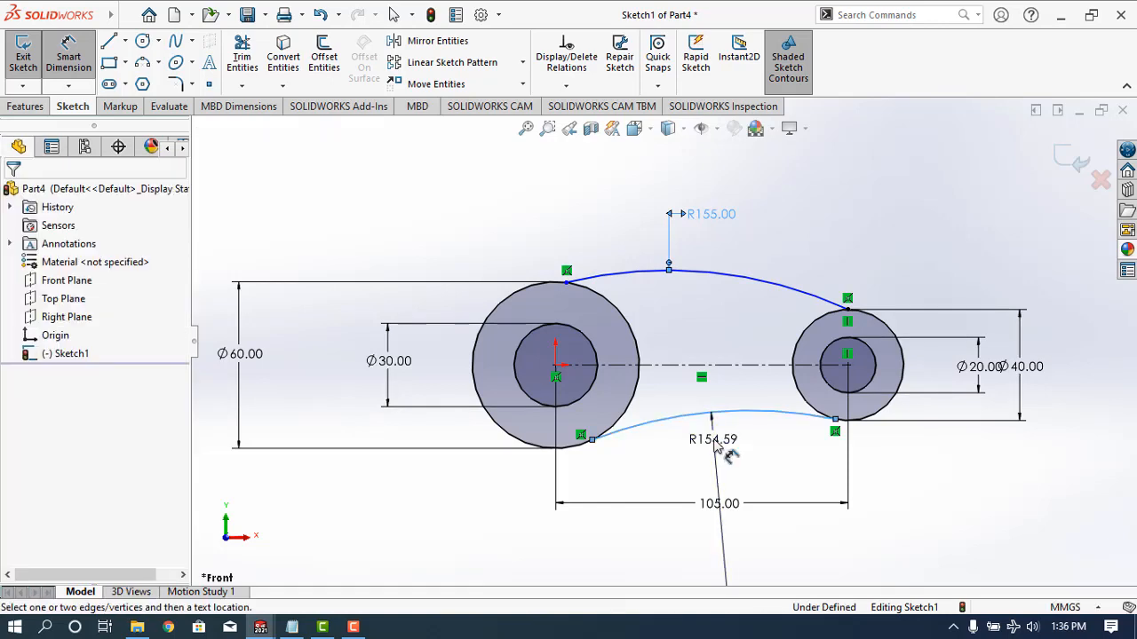
{"action": "left_click", "coordinate": [717, 447]}
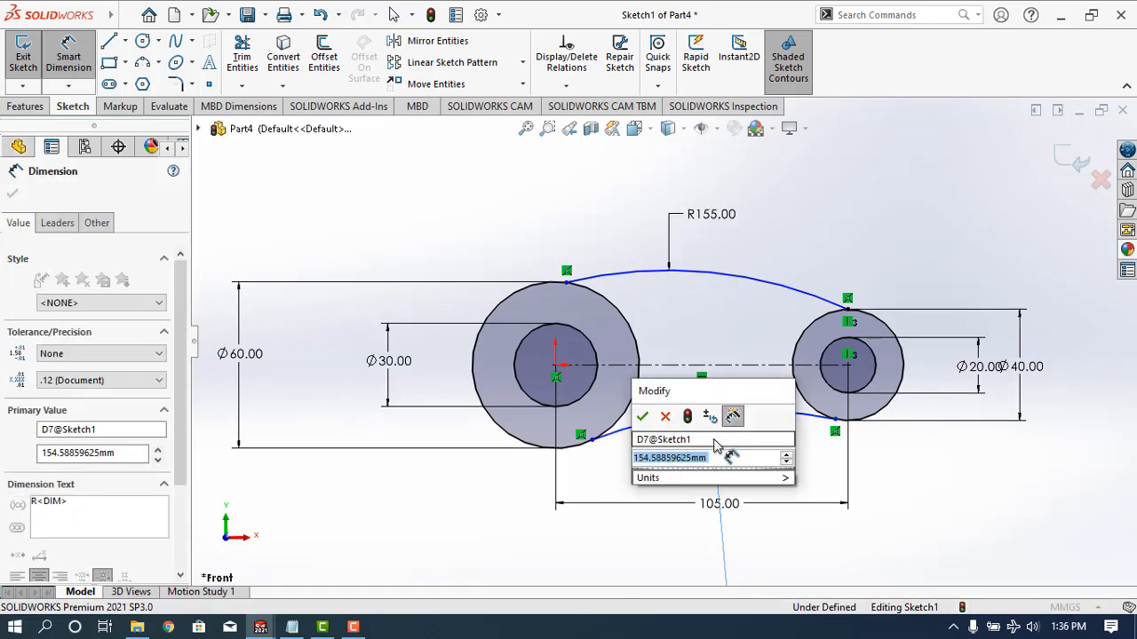
{"action": "key", "text": "Return"}
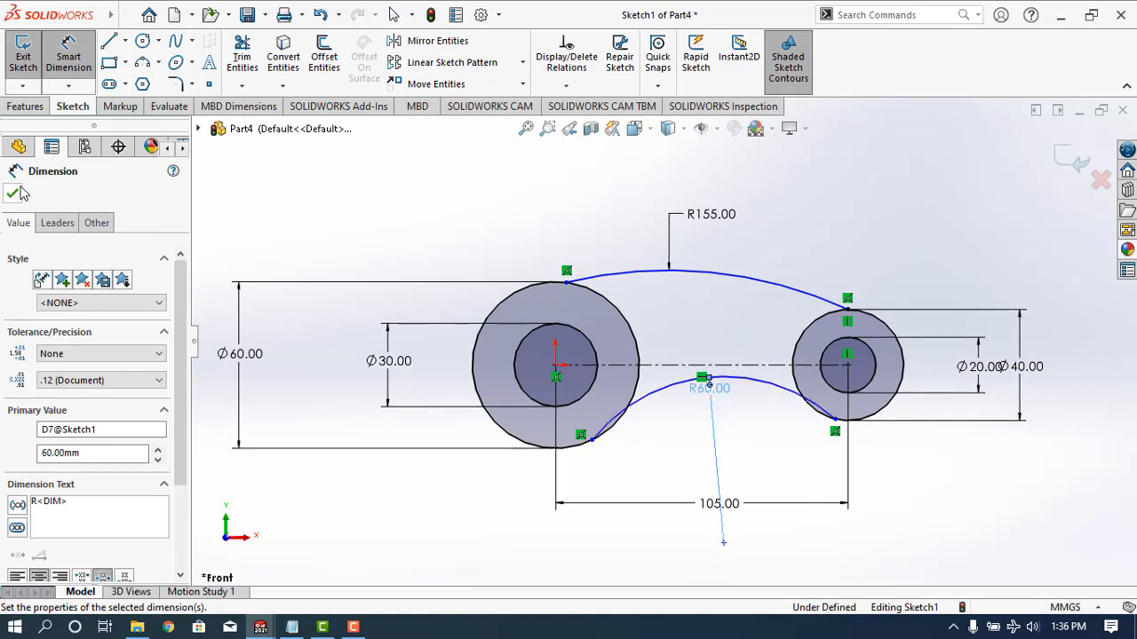
{"action": "key", "text": "Escape"}
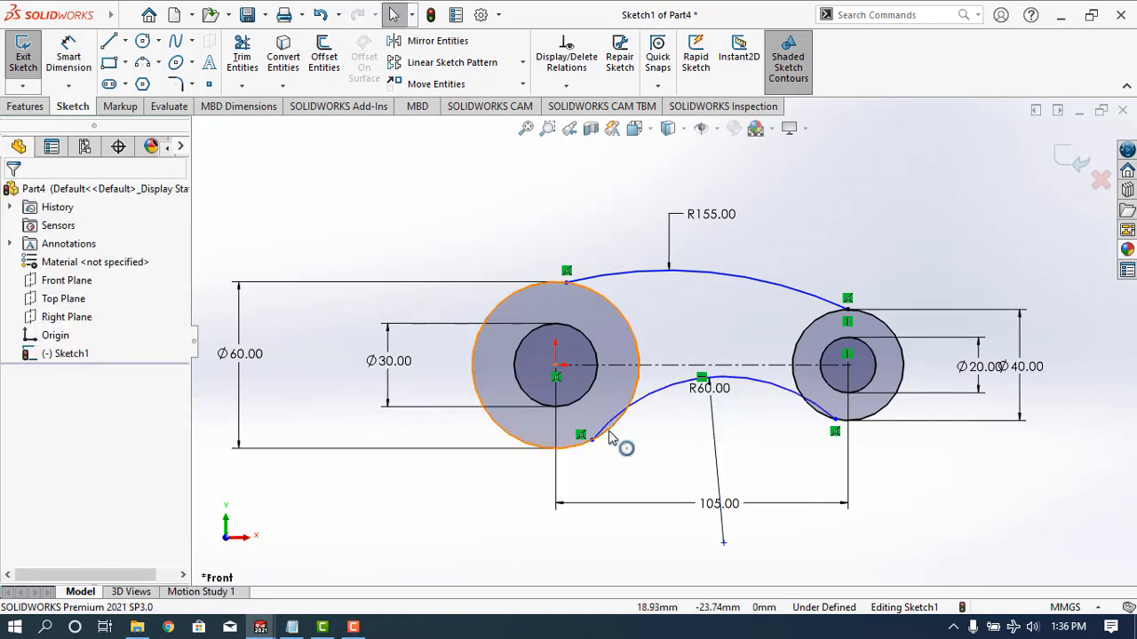
Make the lower arc tangent to both the 60 mm circle and the 40 mm circle.
{"action": "left_click", "coordinate": [660, 402]}
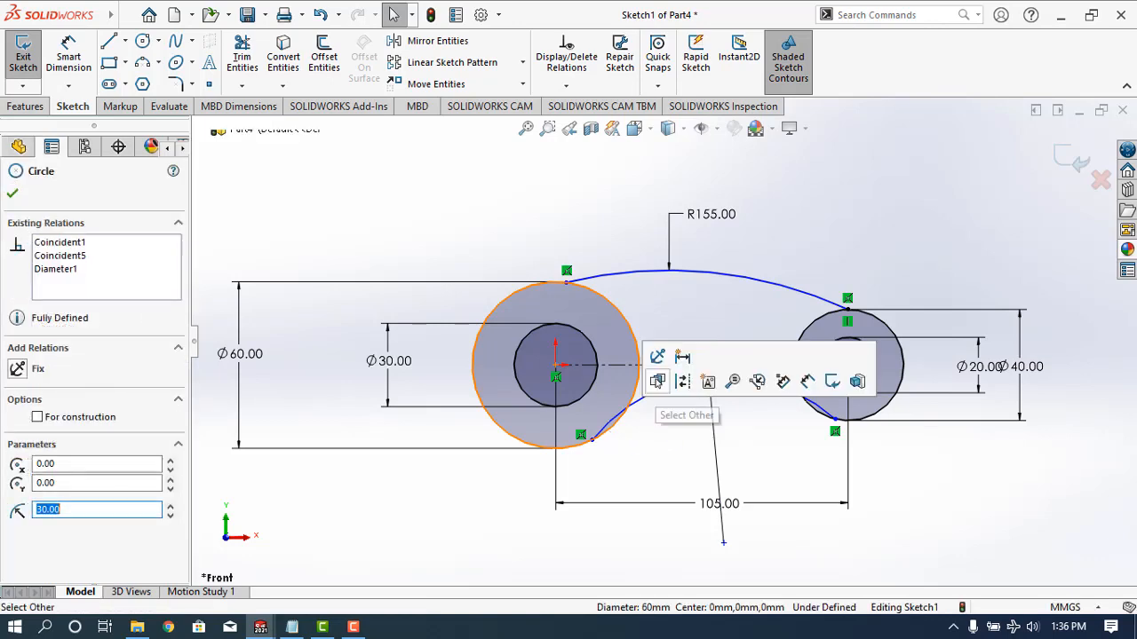
{"action": "left_click", "coordinate": [615, 424]}
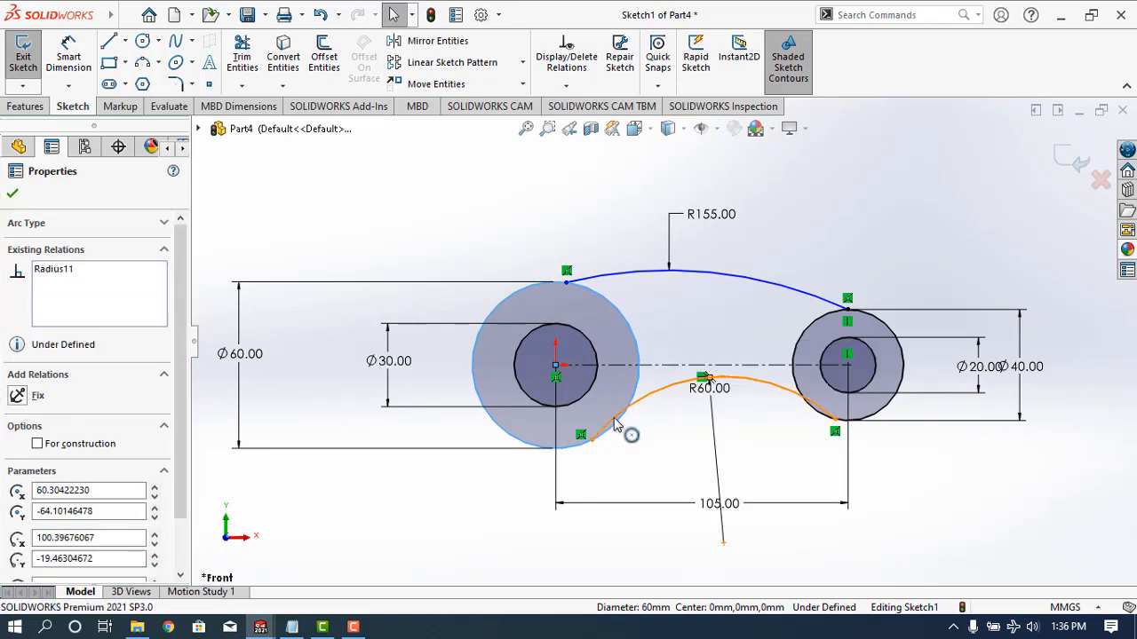
{"action": "left_click", "coordinate": [686, 344]}
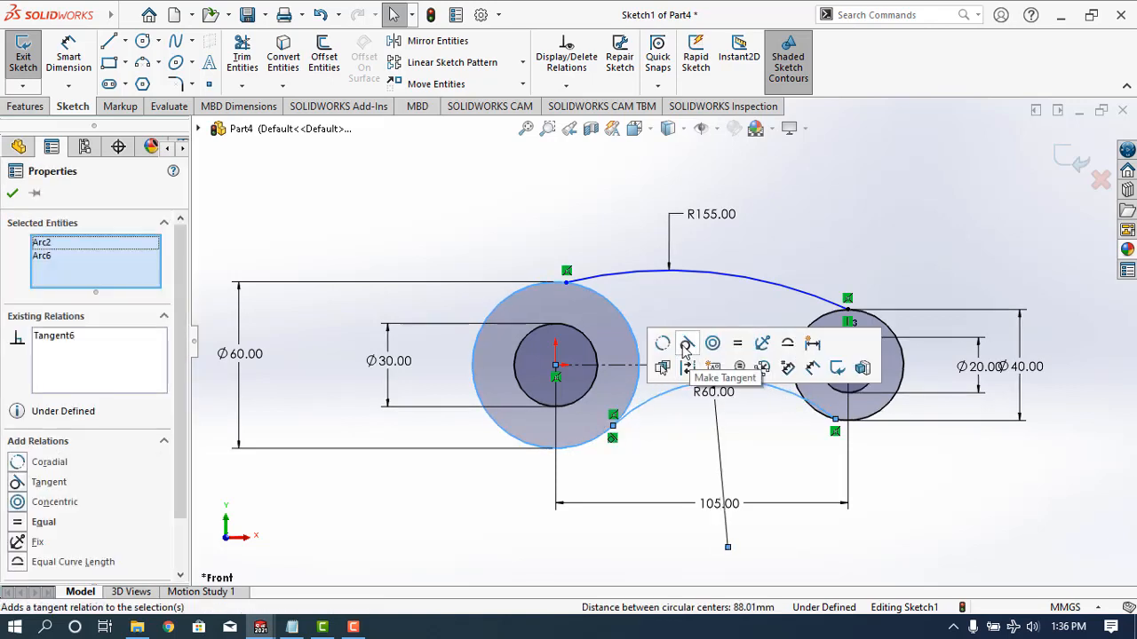
{"action": "left_click", "coordinate": [816, 417]}
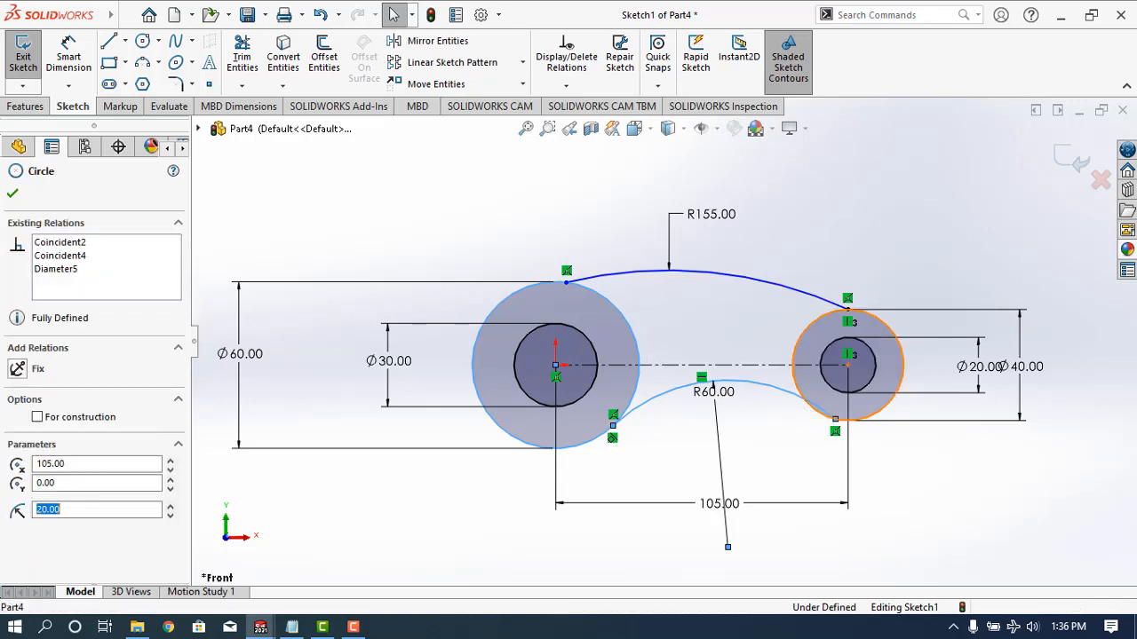
{"action": "left_click", "coordinate": [789, 401]}
{"action": "left_click", "coordinate": [795, 398], "text": "ctrl"}
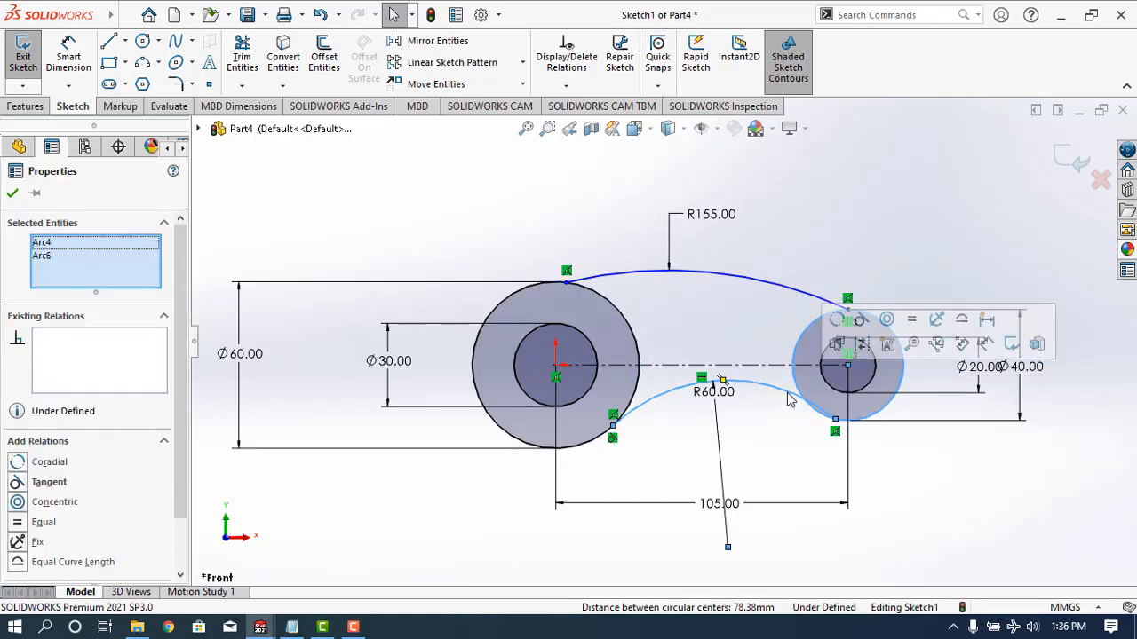
{"action": "left_click", "coordinate": [860, 321]}
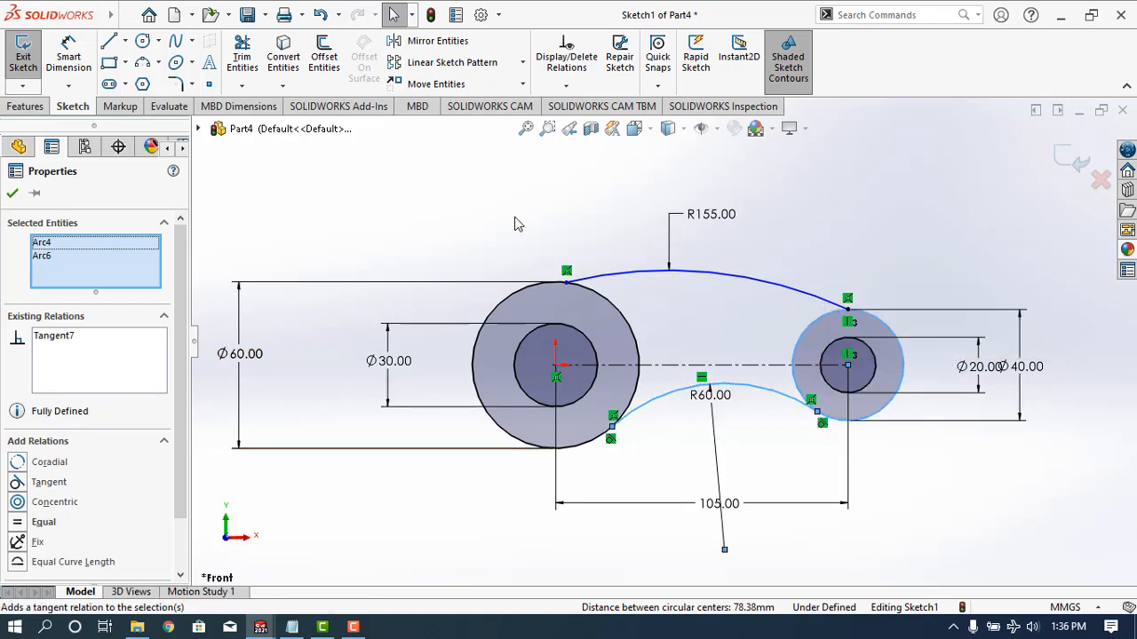
{"action": "left_click", "coordinate": [13, 195]}
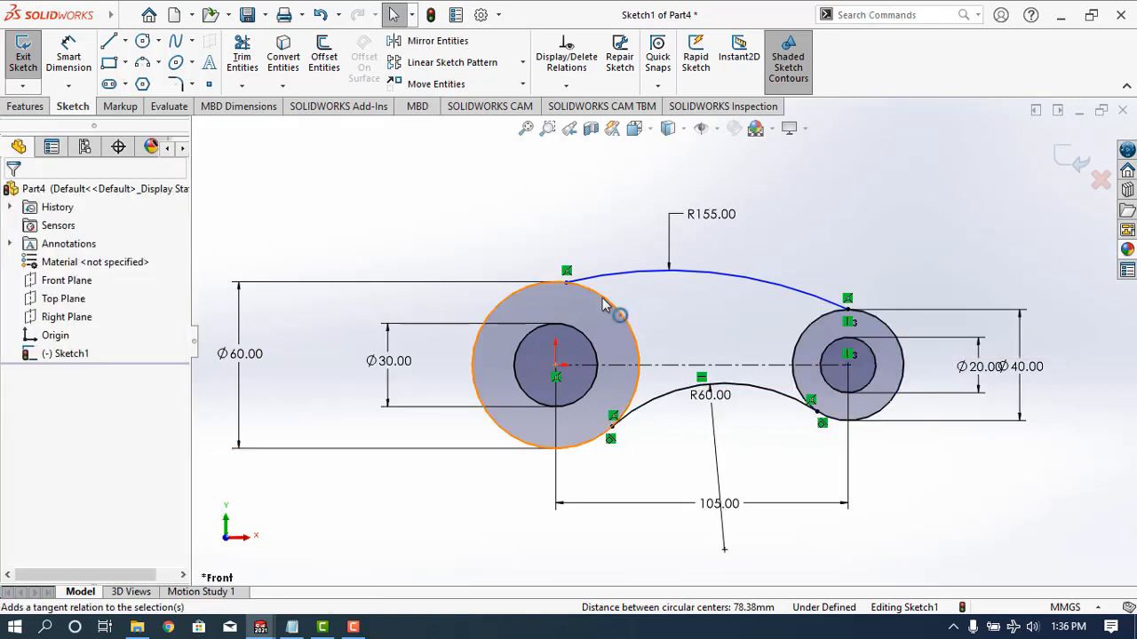
Make the upper arc tangent to the 60 mm circle at the origin.
{"action": "left_click", "coordinate": [604, 303]}
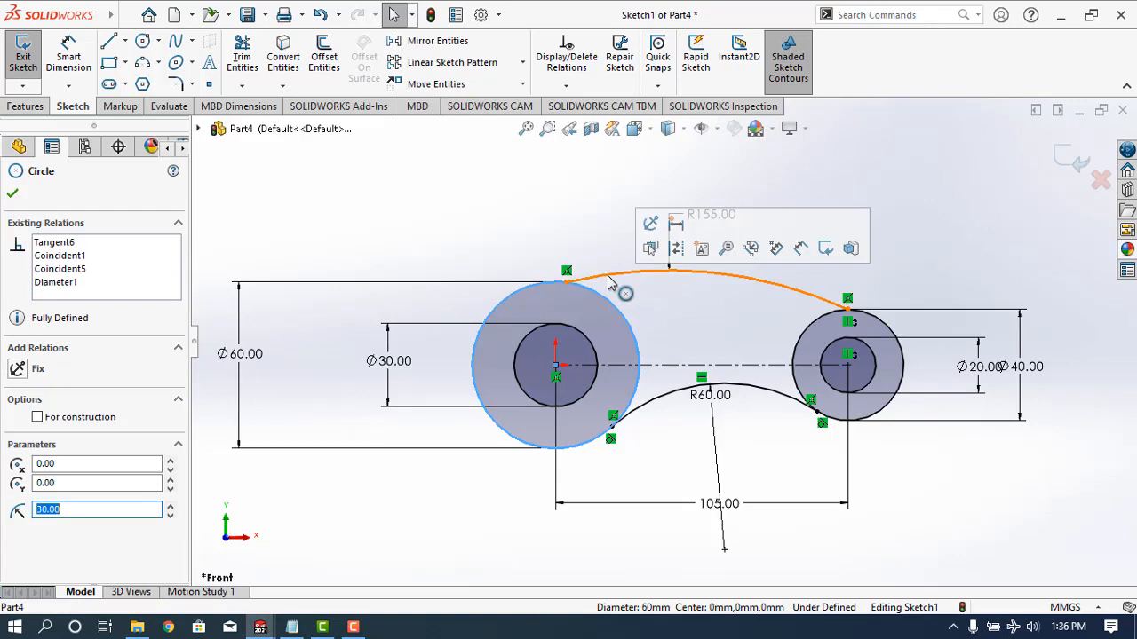
{"action": "left_click", "coordinate": [607, 277], "text": "ctrl"}
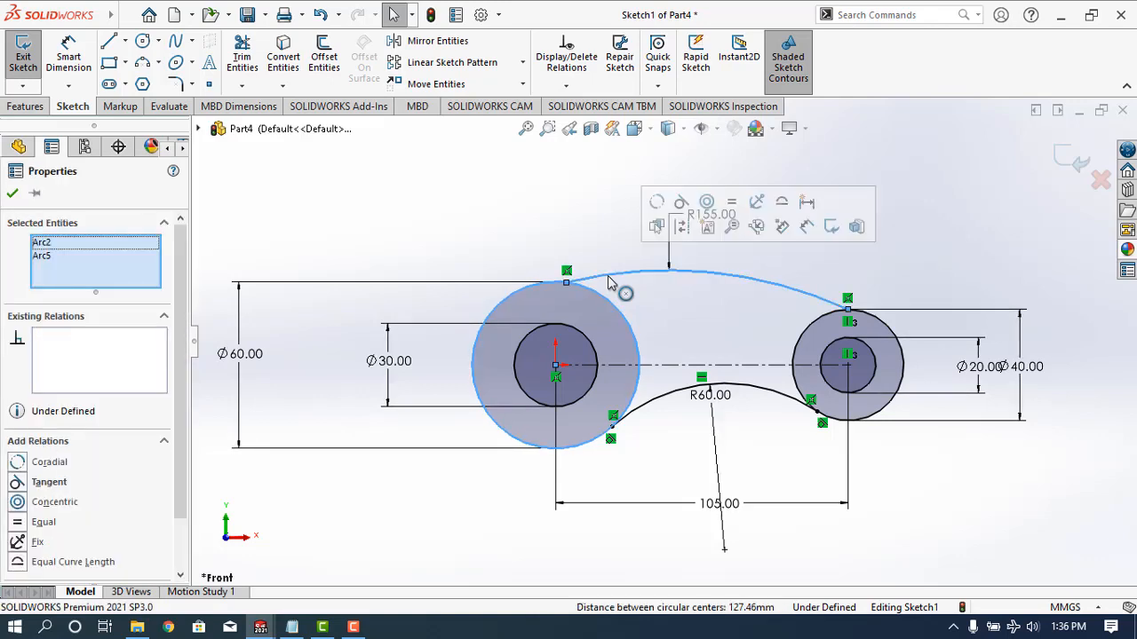
{"action": "left_click", "coordinate": [681, 203]}
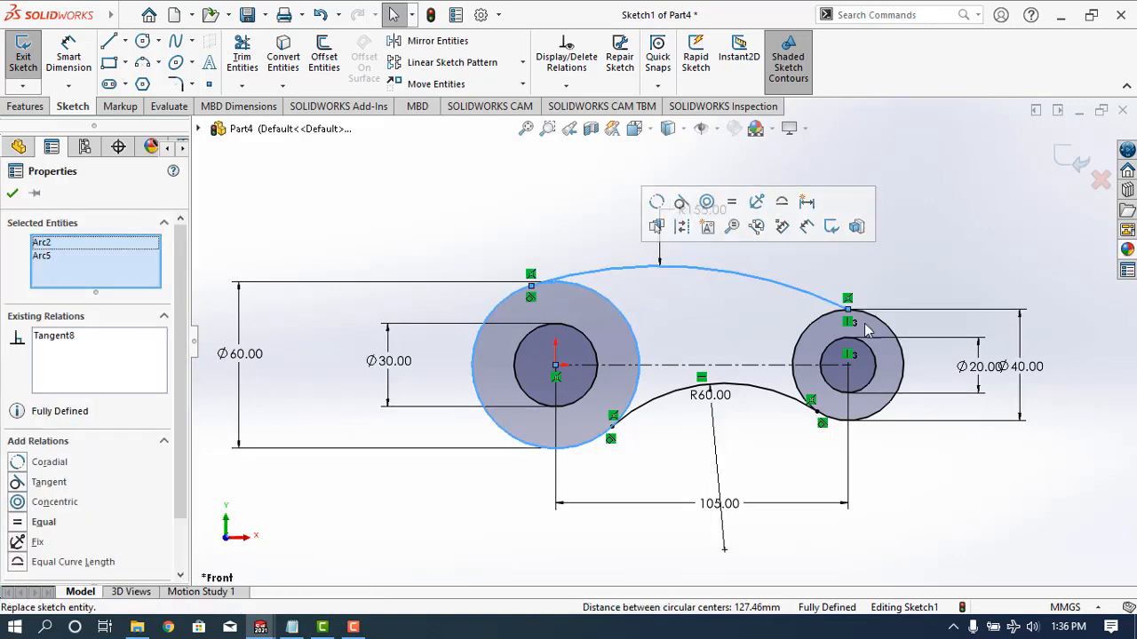
Try to make the upper arc tangent to the 40 mm circle, and delete the added tangent relation.
{"action": "left_click", "coordinate": [820, 316]}
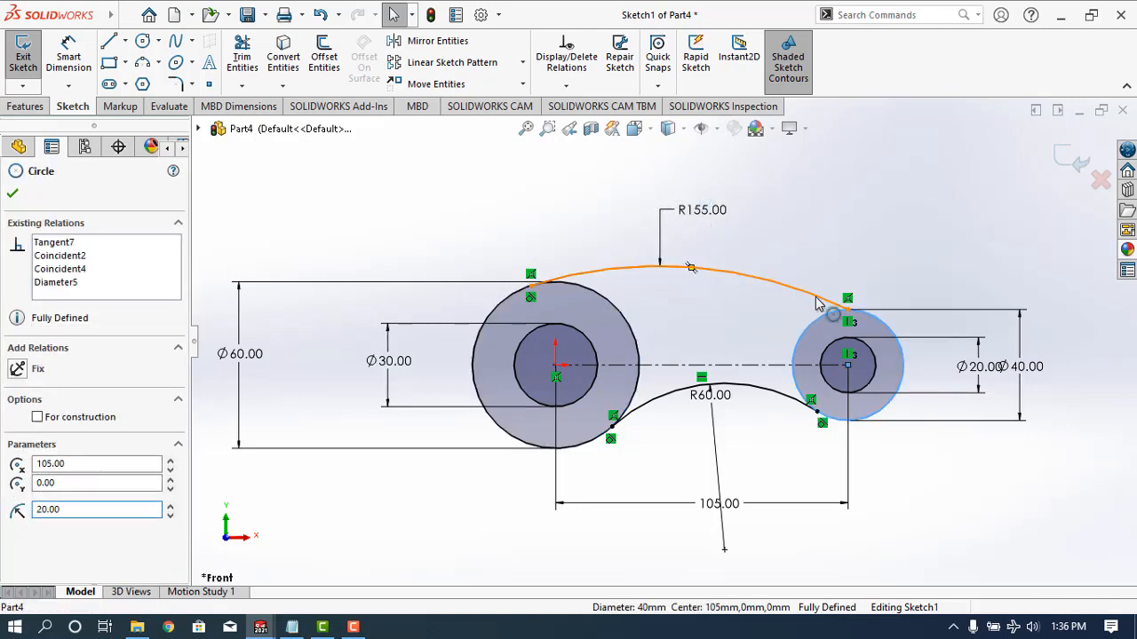
{"action": "left_click", "coordinate": [818, 304], "text": "ctrl"}
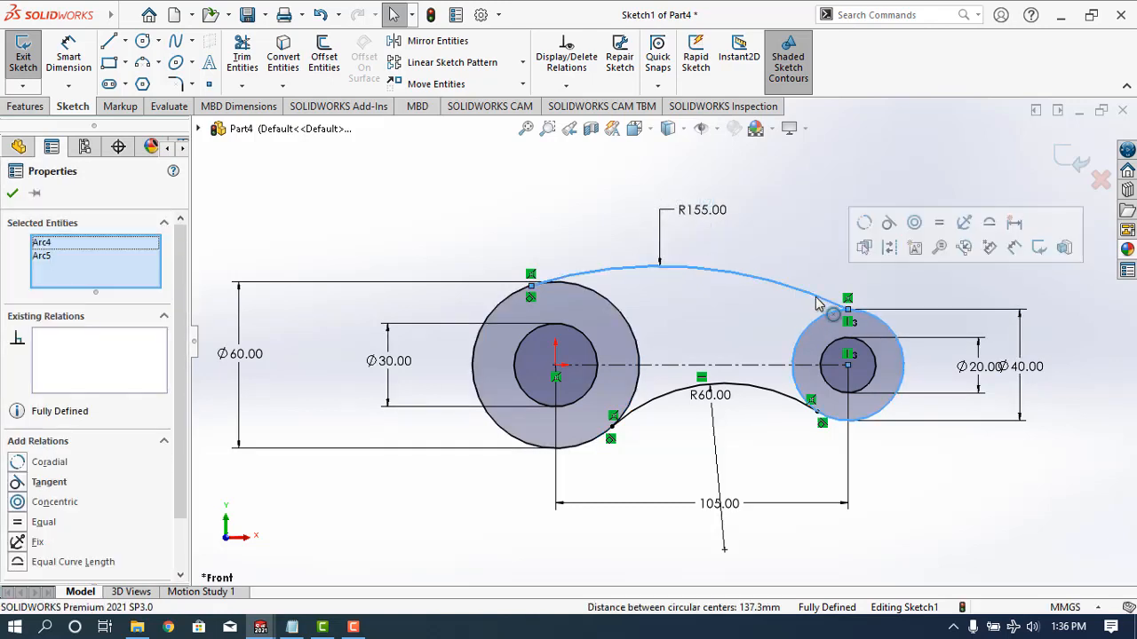
{"action": "left_click", "coordinate": [889, 224]}
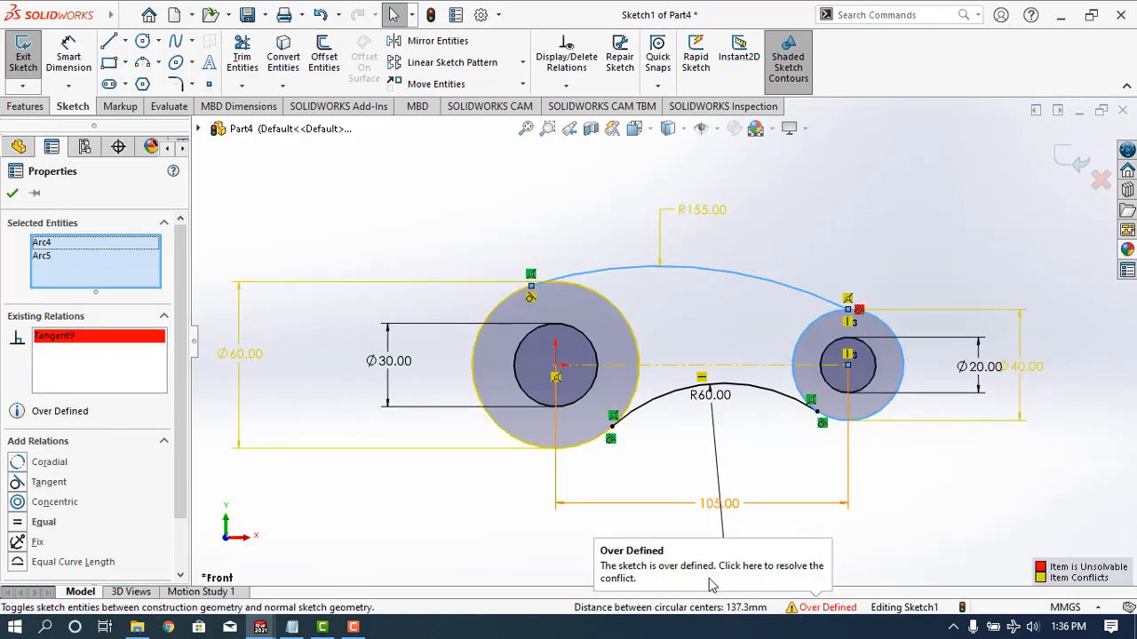
{"action": "right_click", "coordinate": [86, 346]}
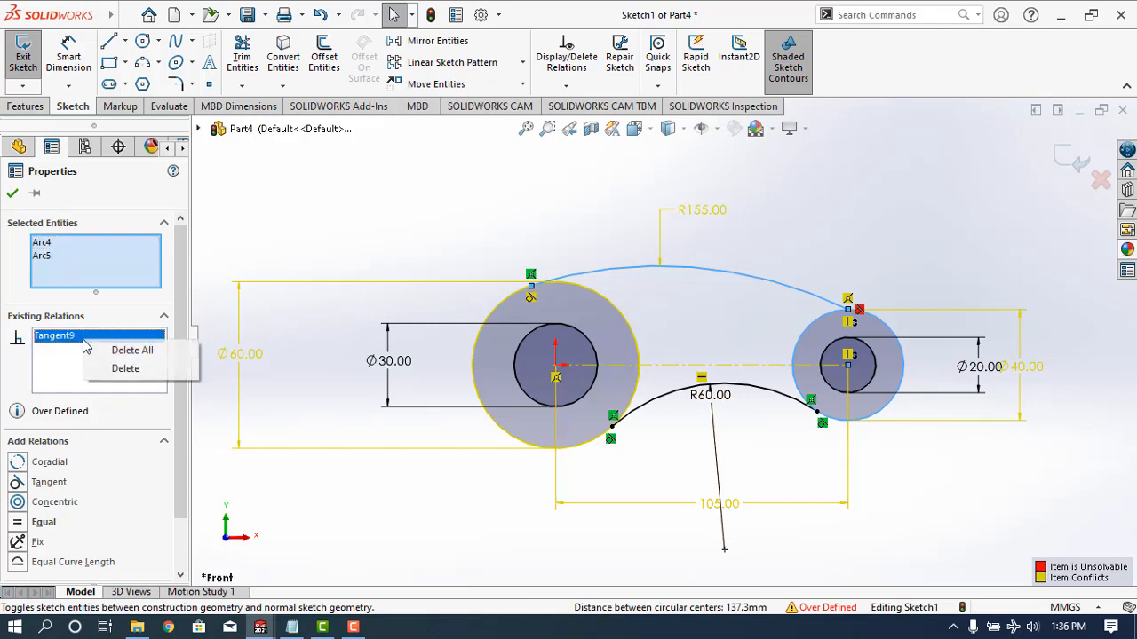
{"action": "left_click", "coordinate": [120, 369]}
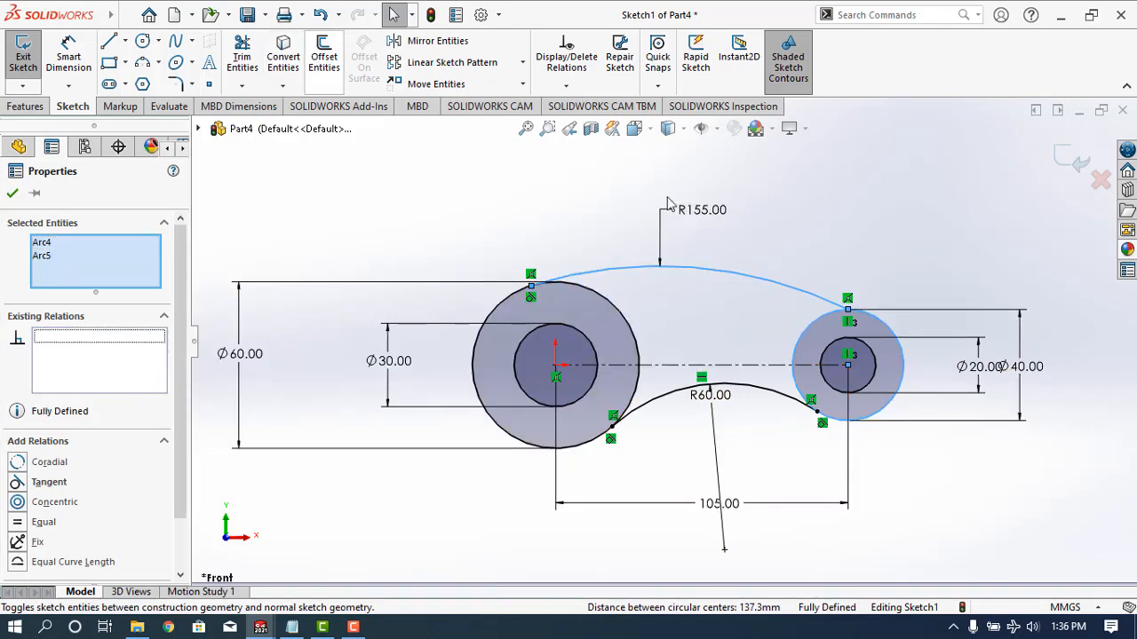
{"action": "left_click", "coordinate": [323, 60]}
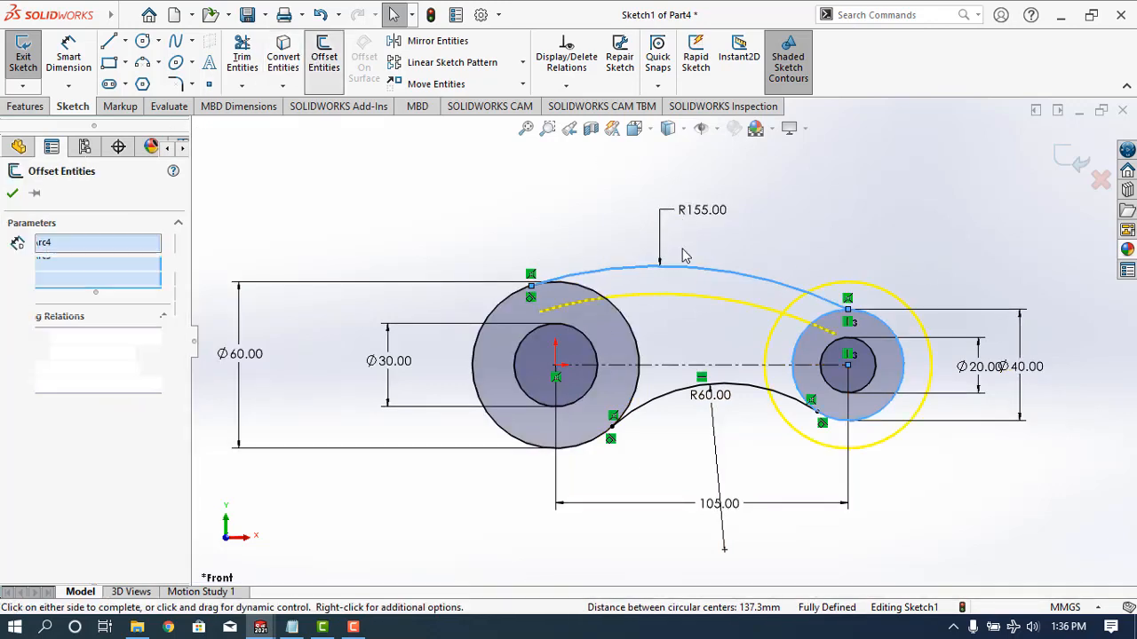
{"action": "left_click", "coordinate": [684, 299]}
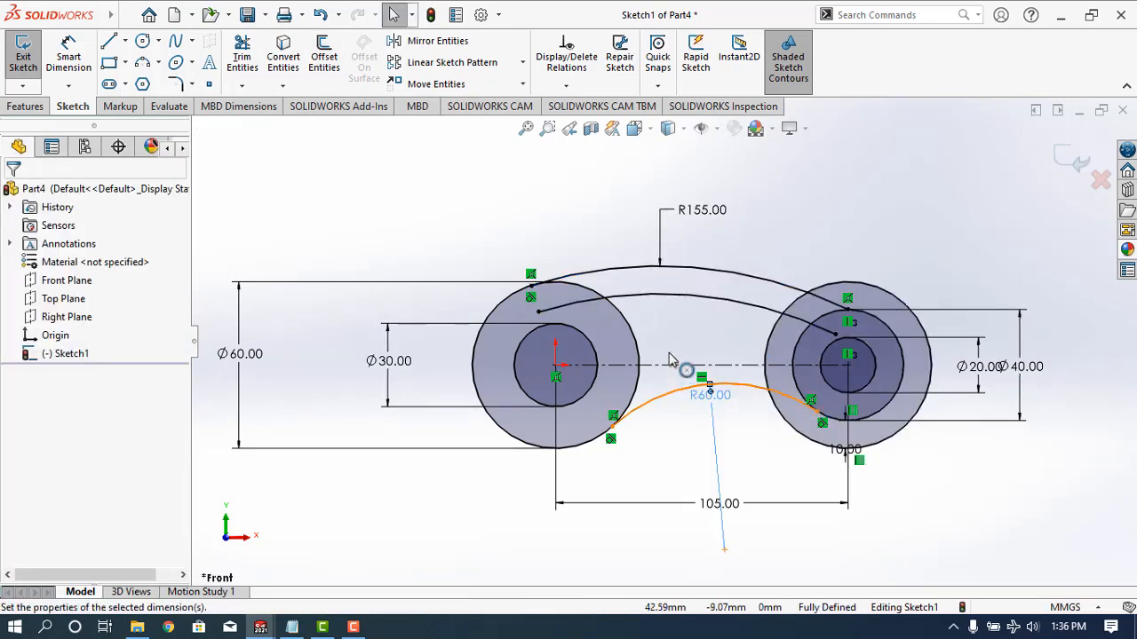
{"action": "left_click", "coordinate": [324, 55]}
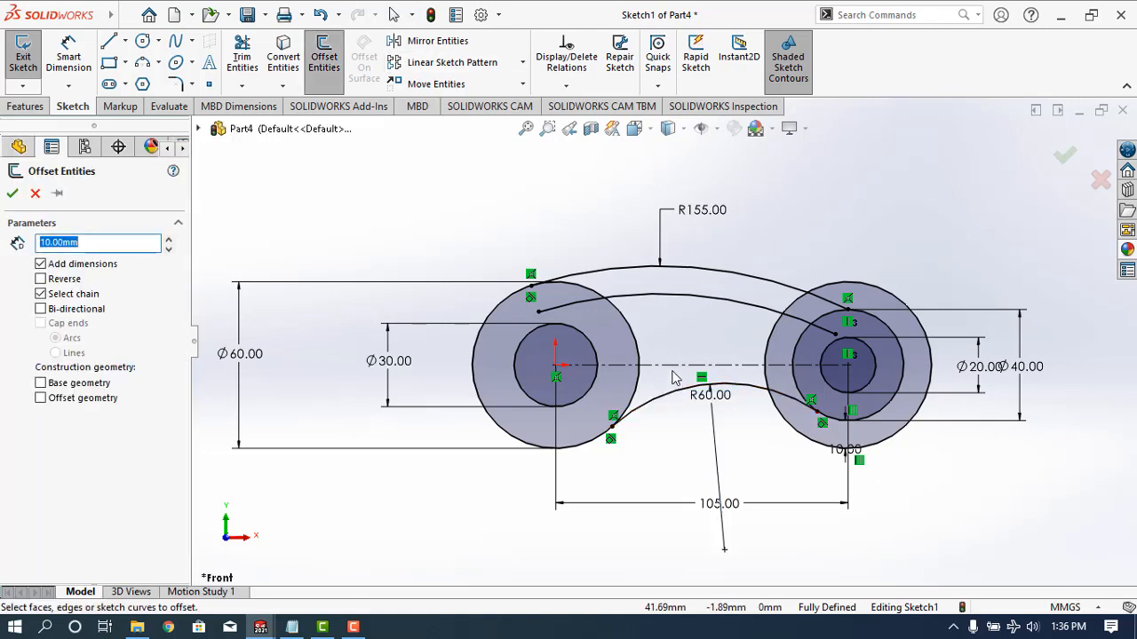
{"action": "left_click_drag", "start_coordinate": [677, 392], "coordinate": [673, 353]}
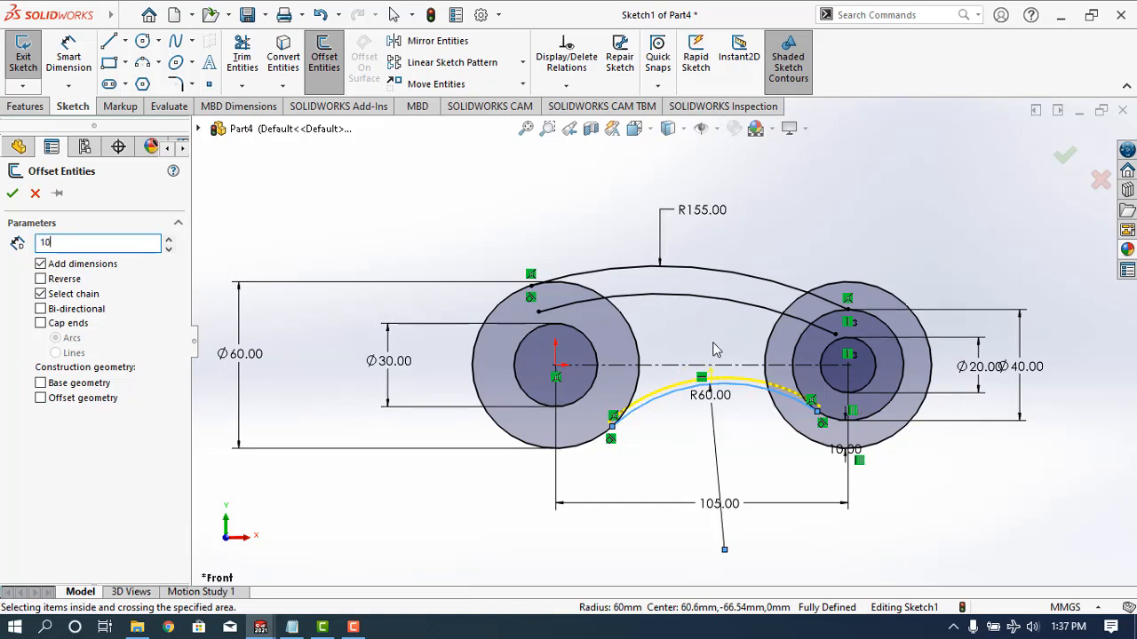
{"action": "left_click", "coordinate": [12, 192]}
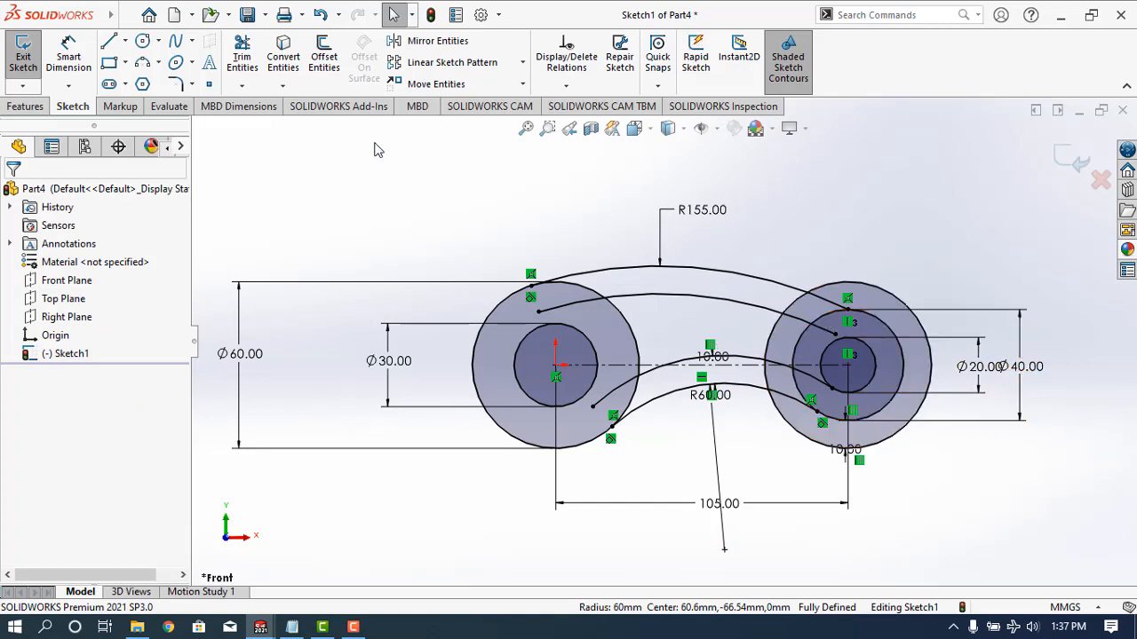
{"action": "left_click", "coordinate": [904, 367]}
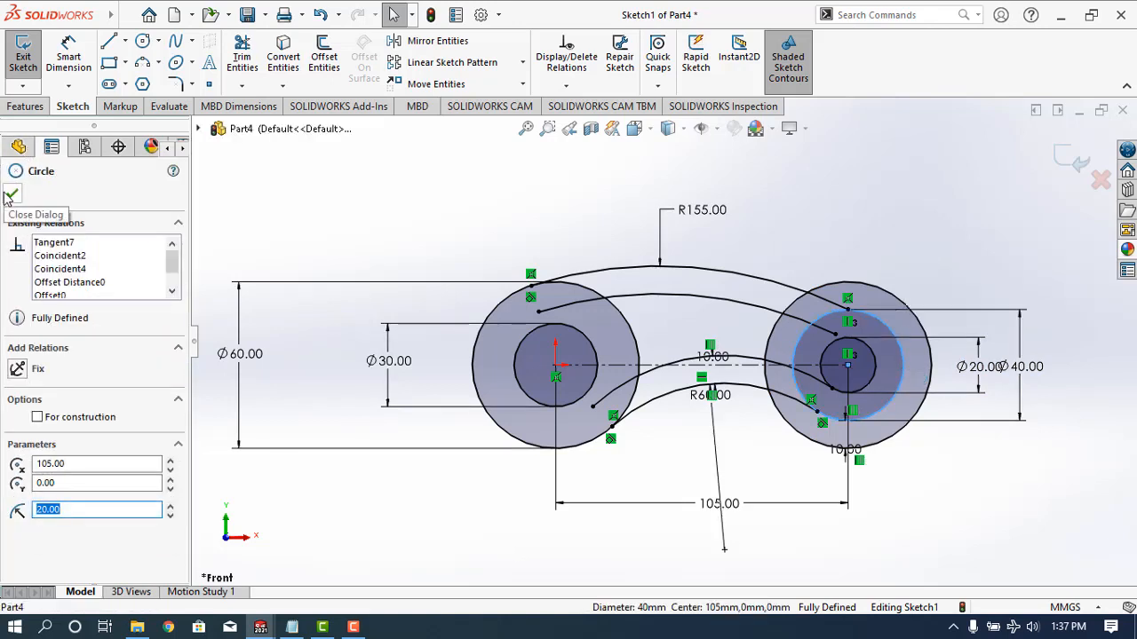
{"action": "left_click", "coordinate": [329, 212]}
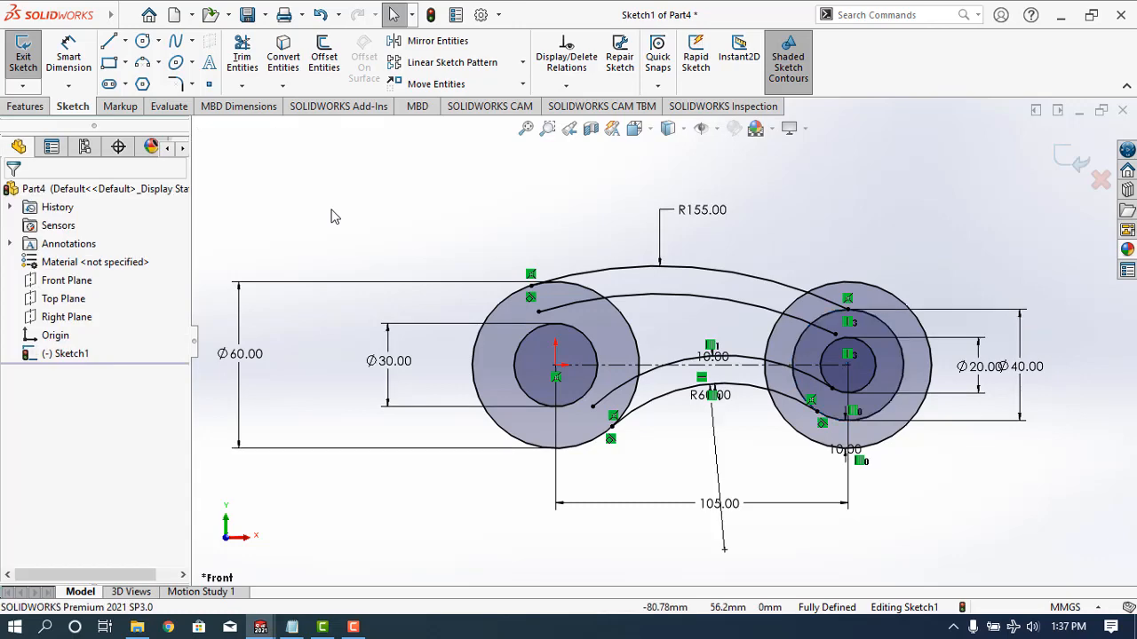
{"action": "key", "text": "ctrl+z"}
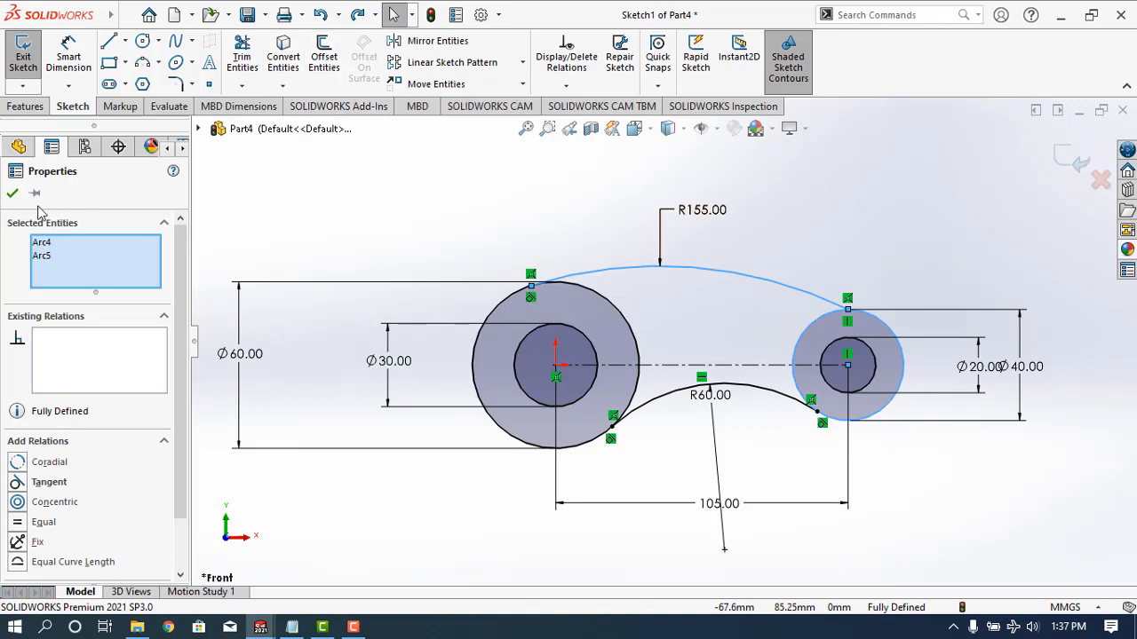
{"action": "left_click", "coordinate": [13, 193]}
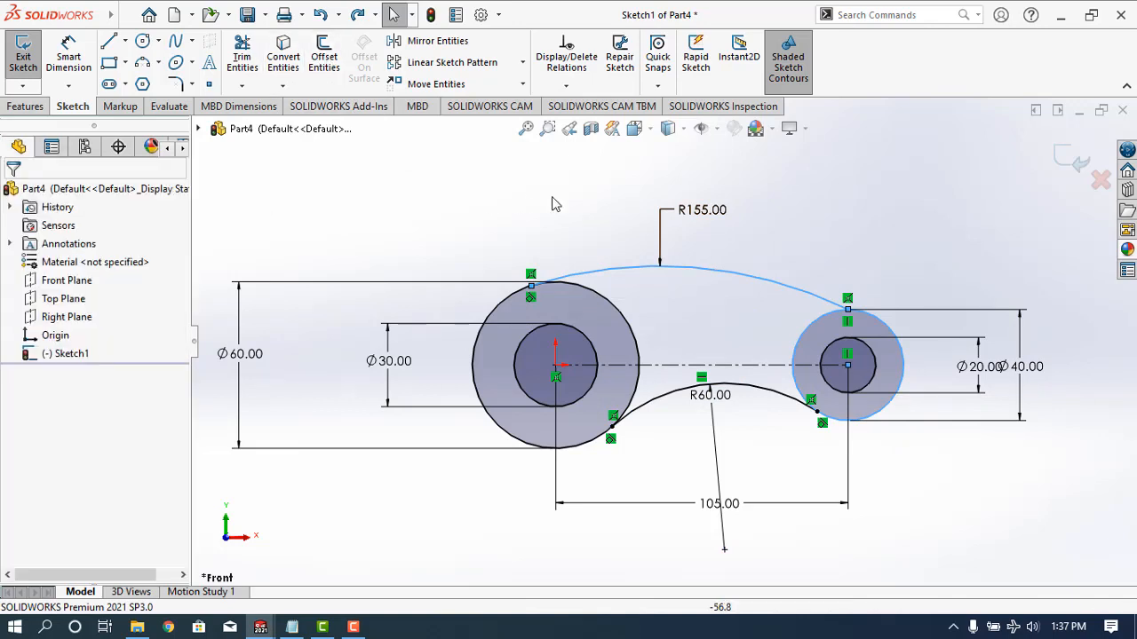
Offset the upper and lower connecting arcs 10 mm toward the inside of the arm.
{"action": "left_click", "coordinate": [324, 58]}
{"action": "left_click", "coordinate": [783, 286]}
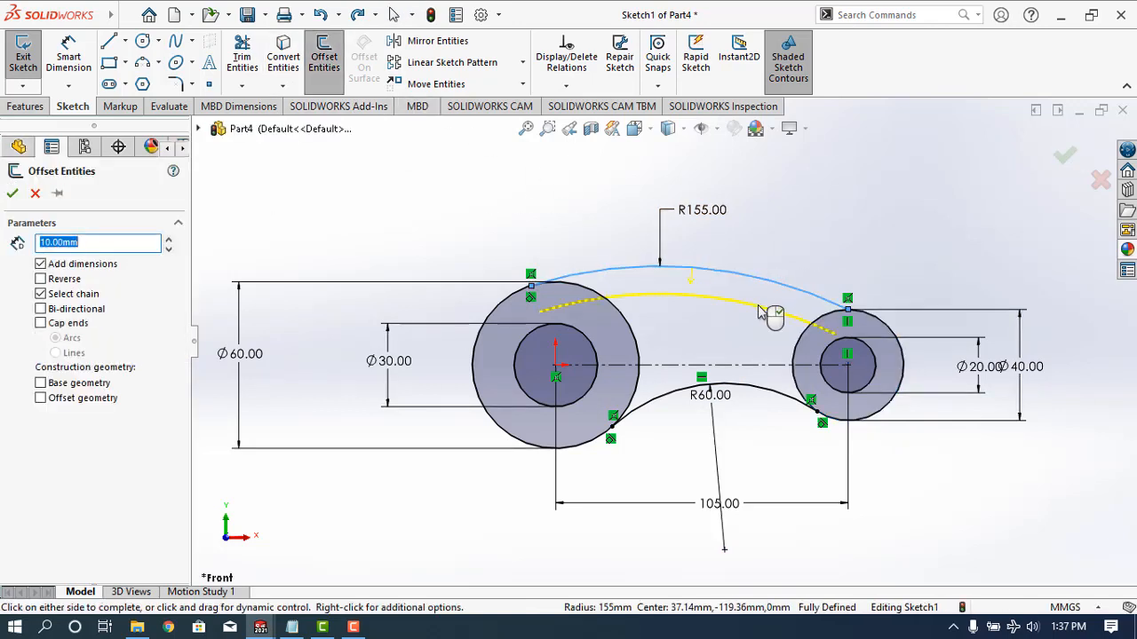
{"action": "left_click", "coordinate": [762, 313]}
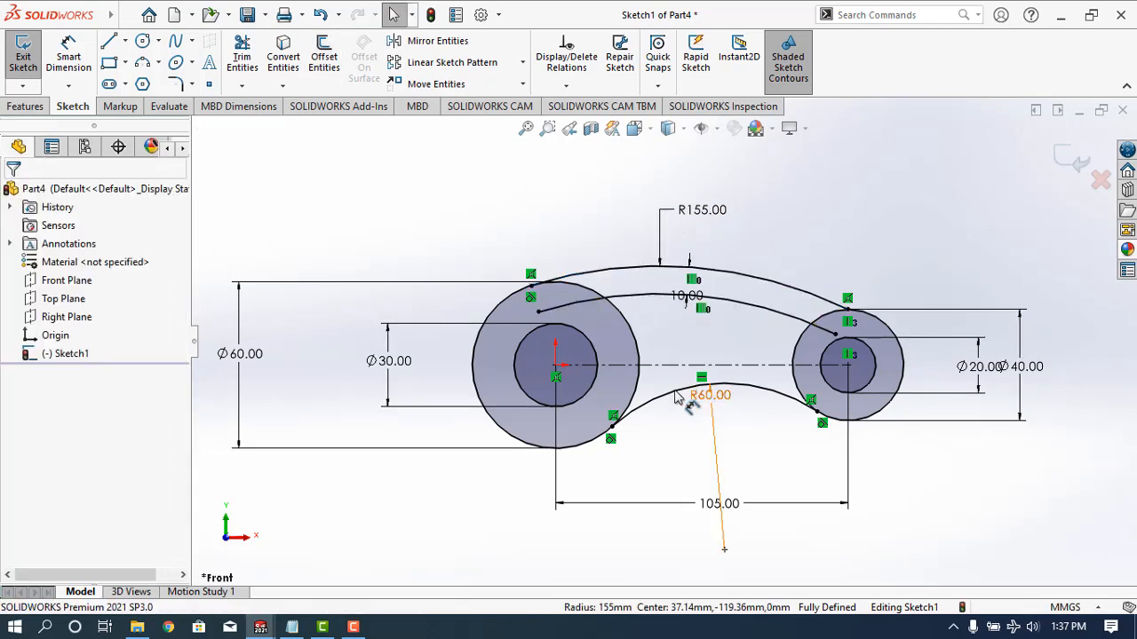
{"action": "left_click", "coordinate": [324, 58]}
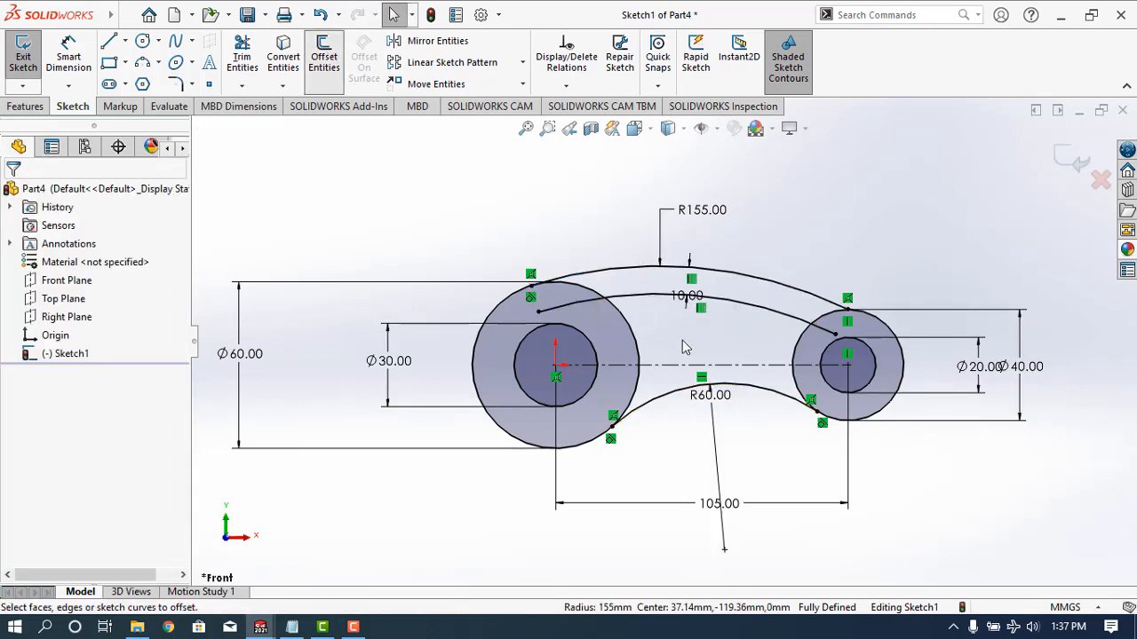
{"action": "left_click", "coordinate": [679, 395]}
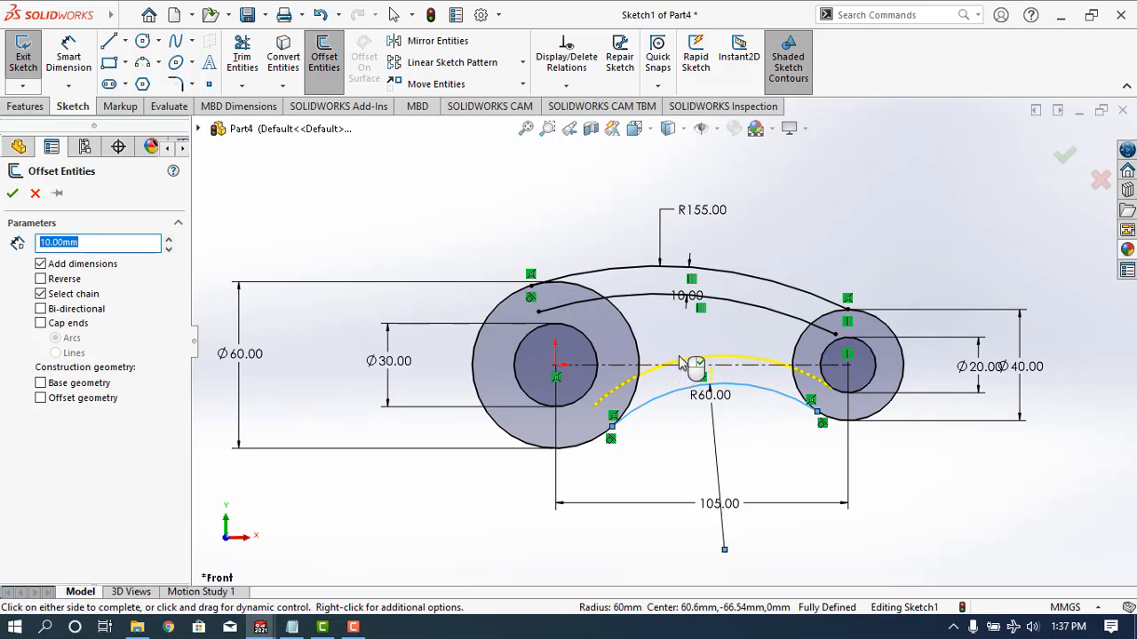
{"action": "left_click", "coordinate": [680, 364]}
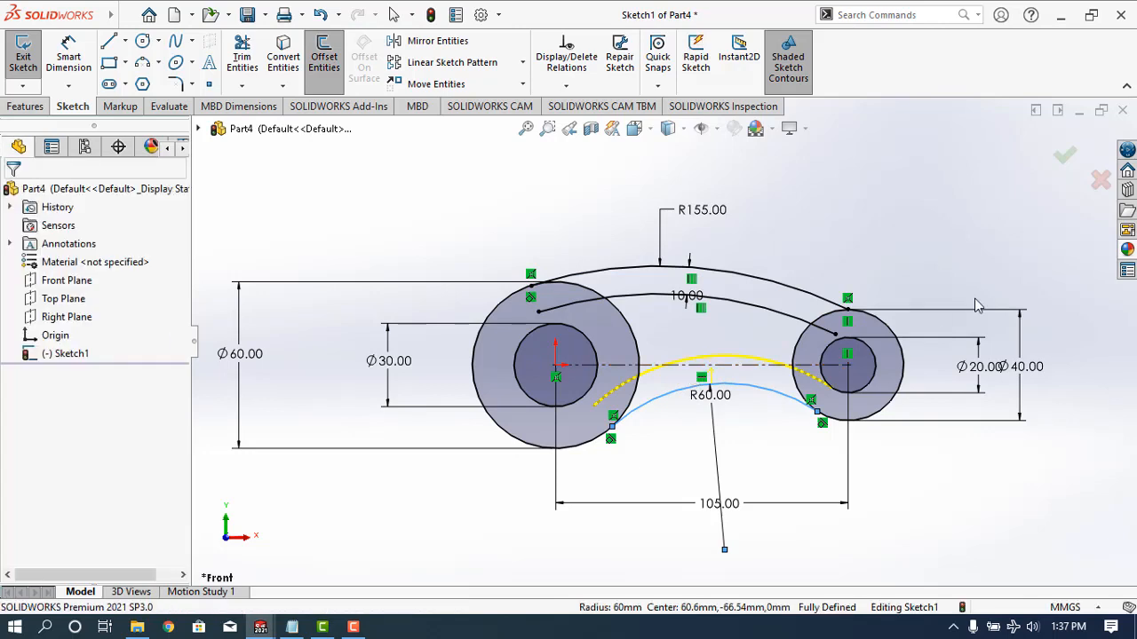
Trim the ends of both offset arcs where they extend inside the 60 mm and 40 mm circles.
{"action": "left_click", "coordinate": [241, 53]}
{"action": "left_click", "coordinate": [583, 305]}
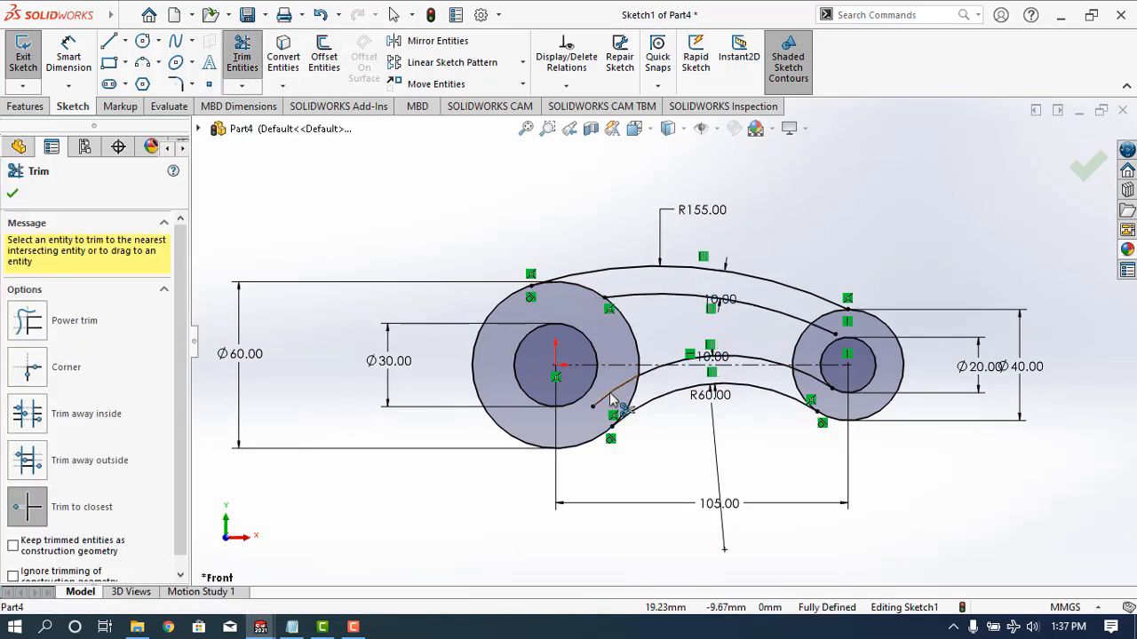
{"action": "left_click", "coordinate": [611, 399]}
{"action": "left_click", "coordinate": [810, 377]}
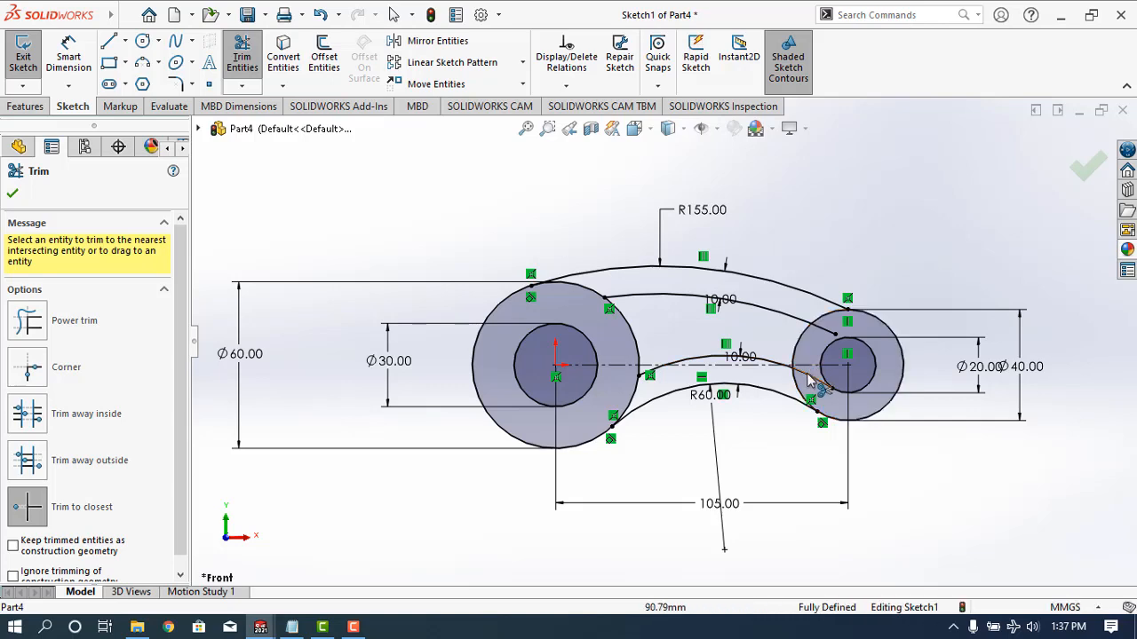
{"action": "left_click", "coordinate": [808, 380]}
{"action": "left_click", "coordinate": [828, 330]}
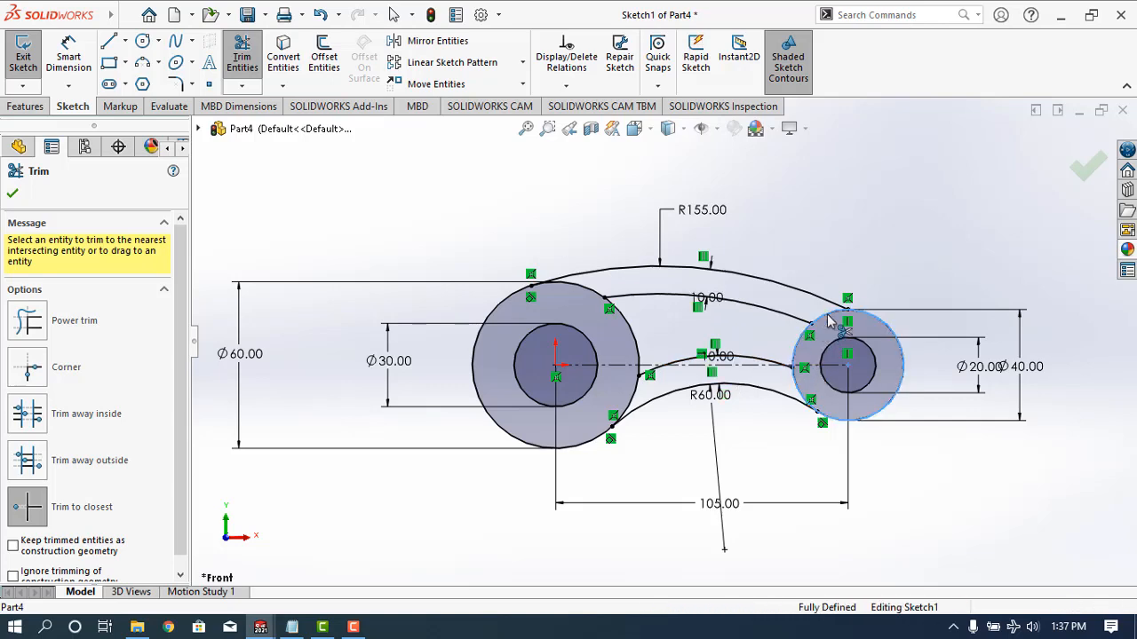
Trim the 60 mm and 40 mm circle segments between the connecting arcs and their offsets, keeping the segments that close the inner pocket.
{"action": "left_click", "coordinate": [829, 323]}
{"action": "left_click", "coordinate": [800, 391]}
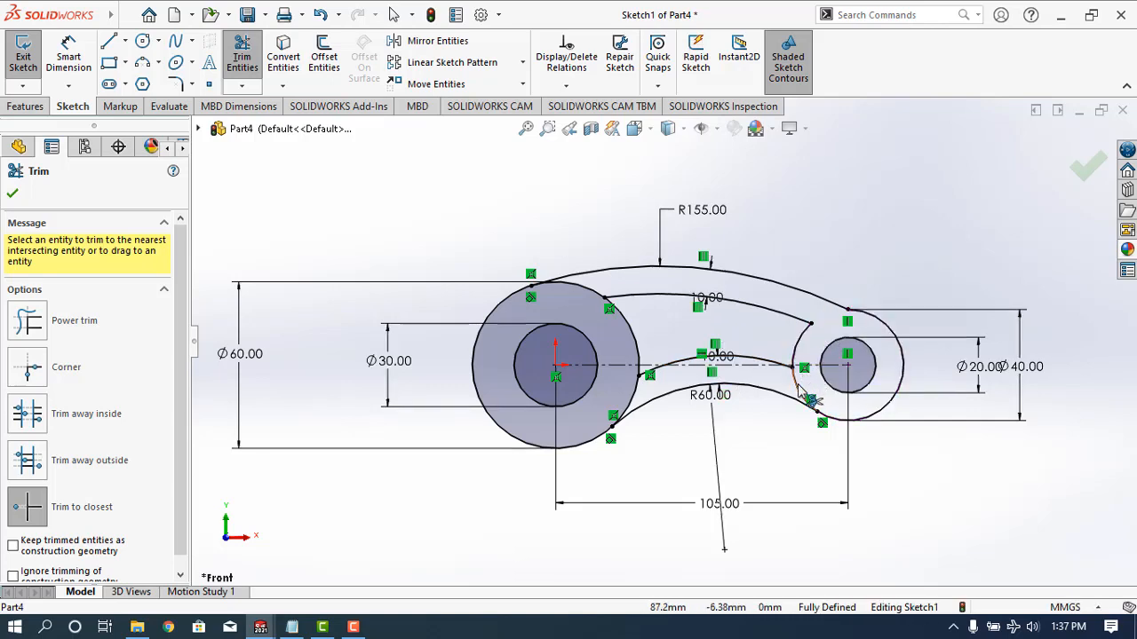
{"action": "left_click", "coordinate": [637, 404]}
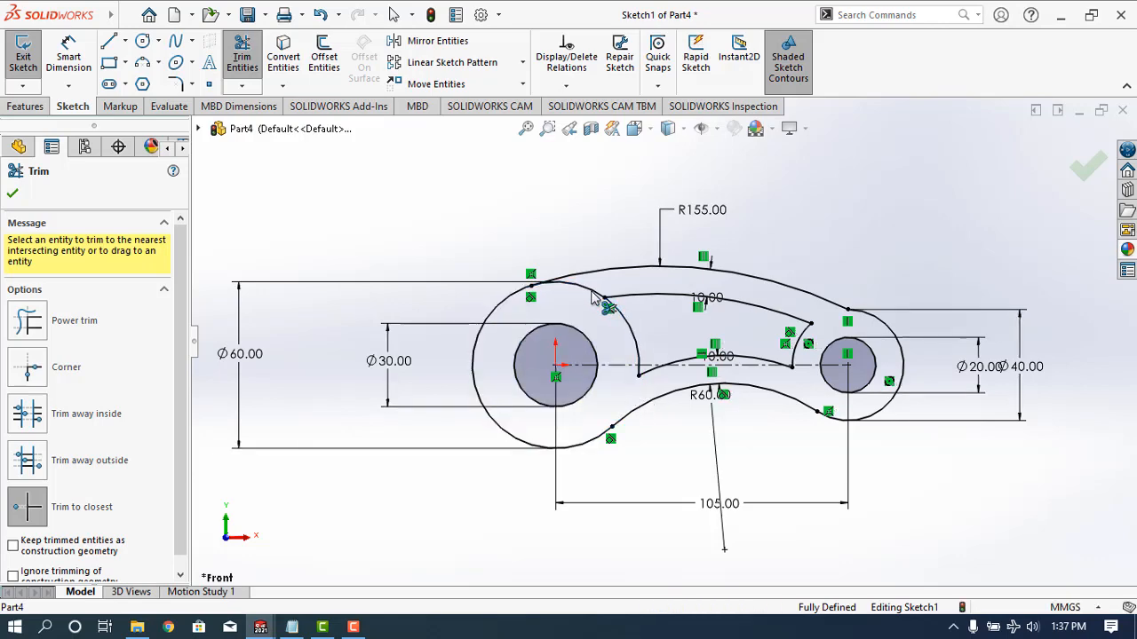
{"action": "left_click", "coordinate": [594, 299]}
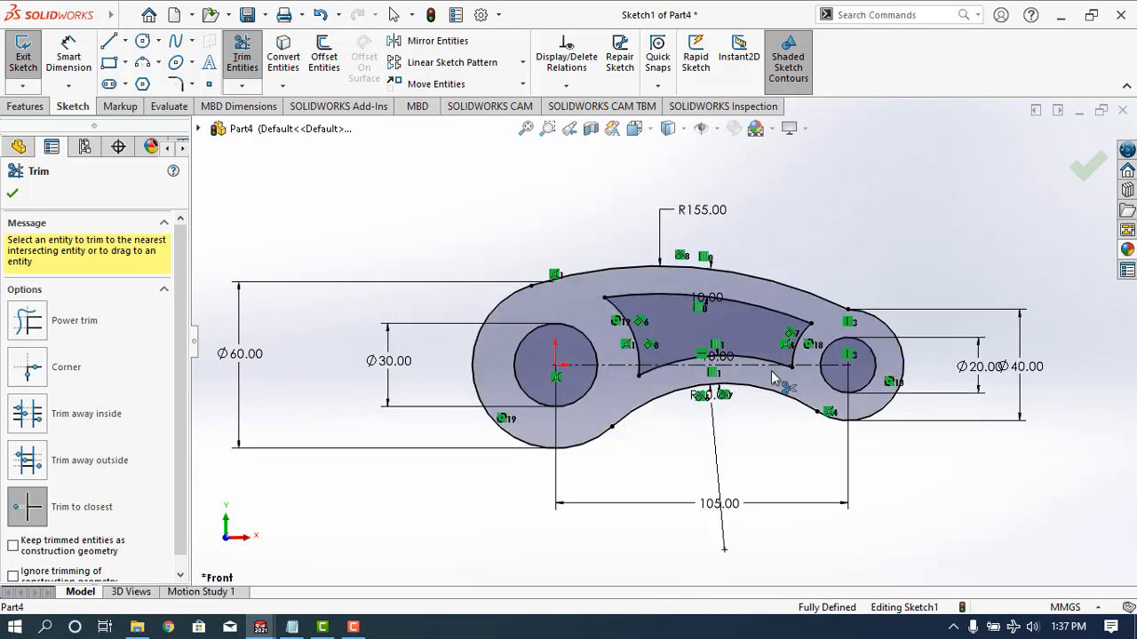
{"action": "left_click", "coordinate": [15, 194]}
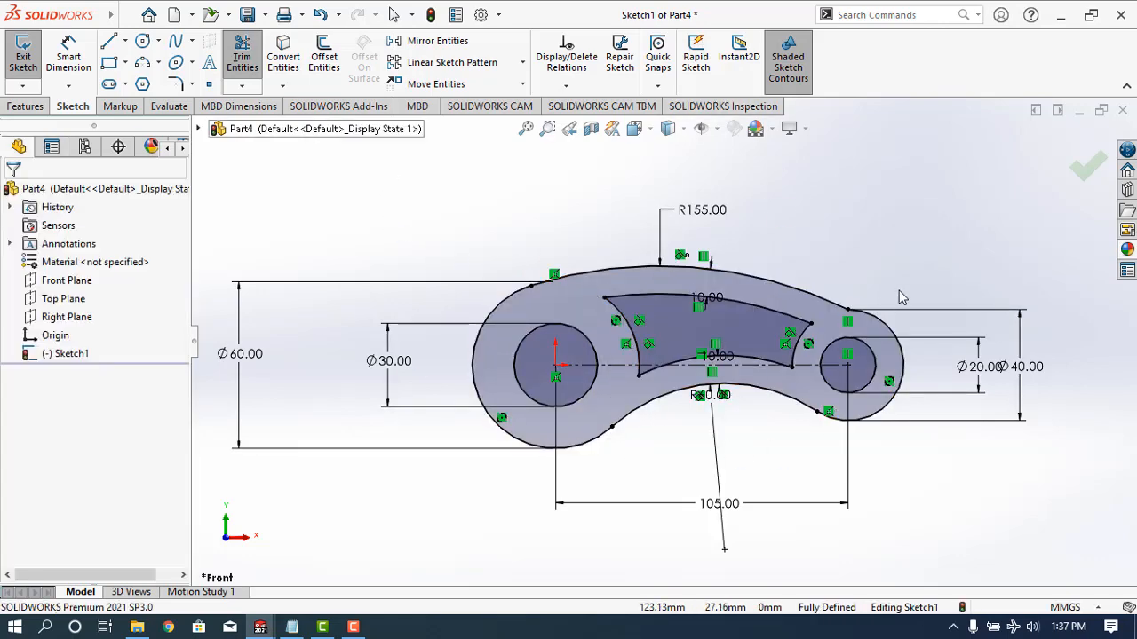
Fillet the two upper corners of the inner pocket profile with a 5 mm radius.
{"action": "left_click", "coordinate": [176, 83]}
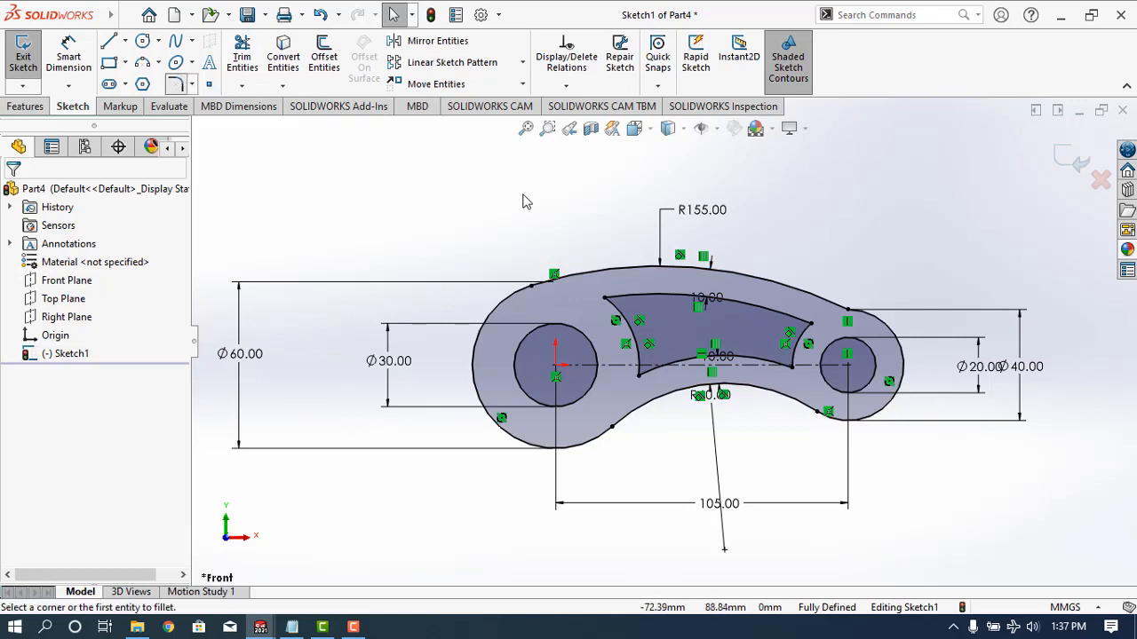
{"action": "left_click", "coordinate": [612, 322]}
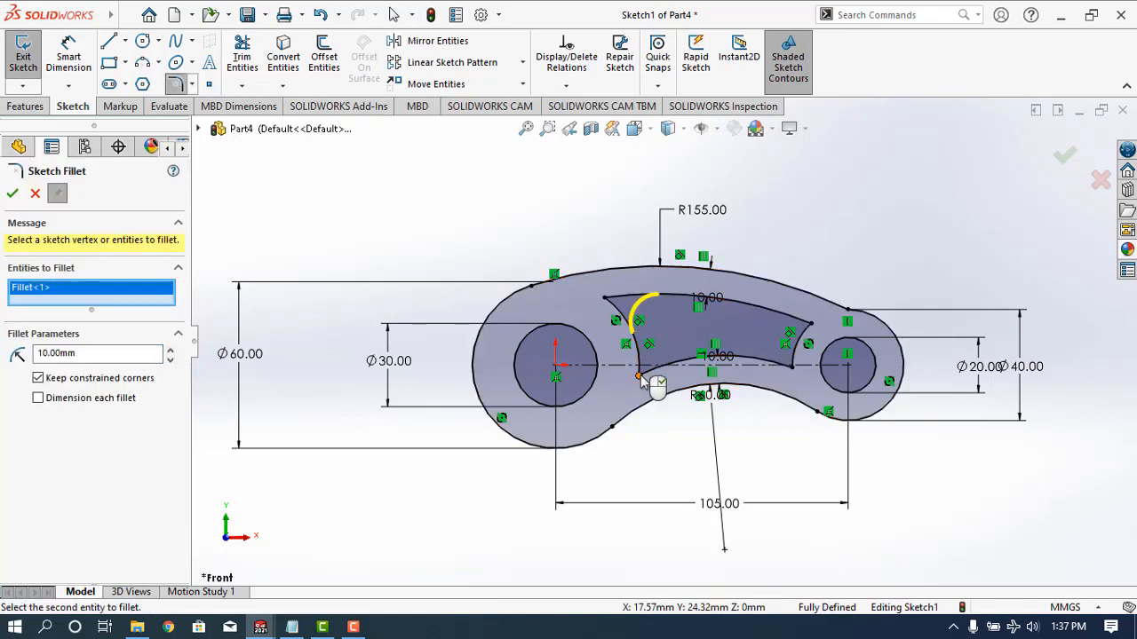
{"action": "left_click", "coordinate": [809, 329]}
{"action": "double_click", "coordinate": [87, 366]}
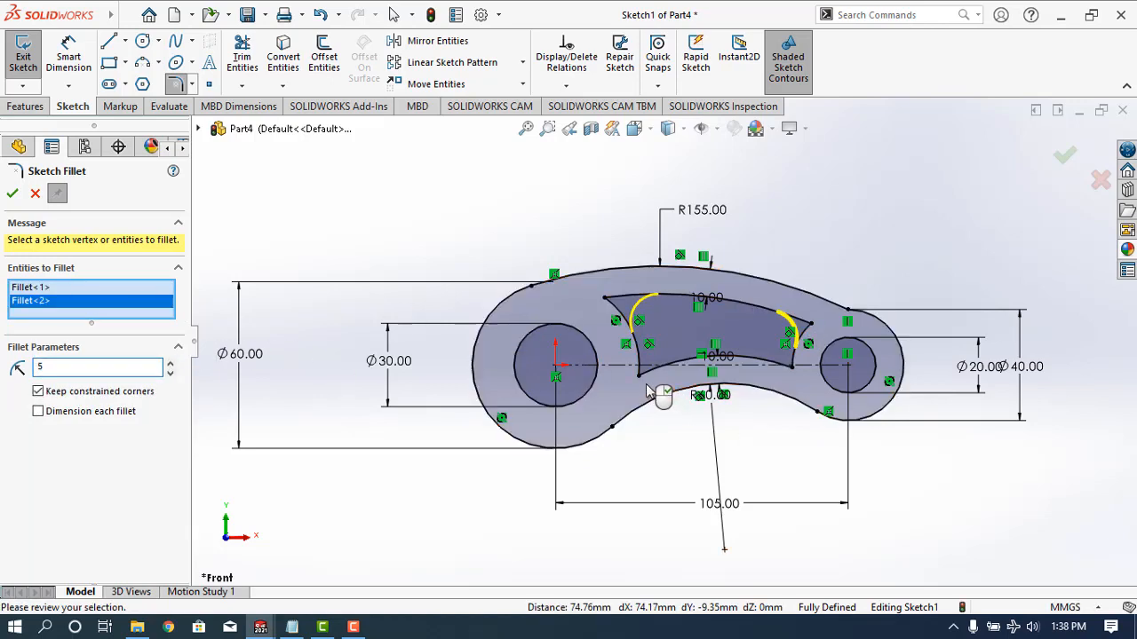
{"action": "left_click", "coordinate": [638, 380]}
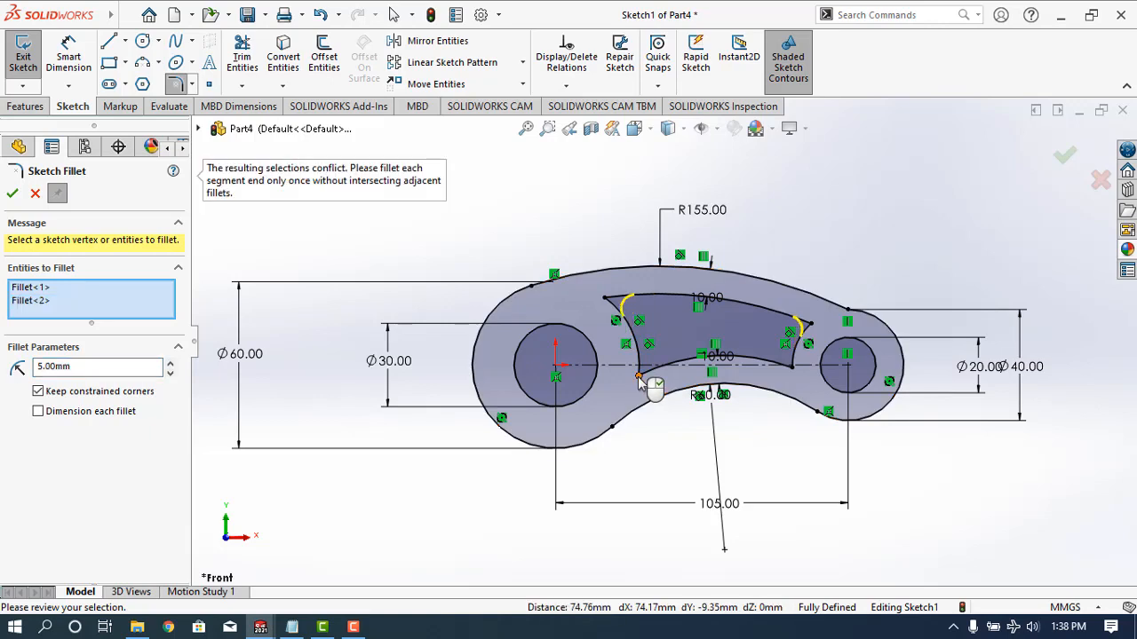
{"action": "left_click", "coordinate": [12, 192]}
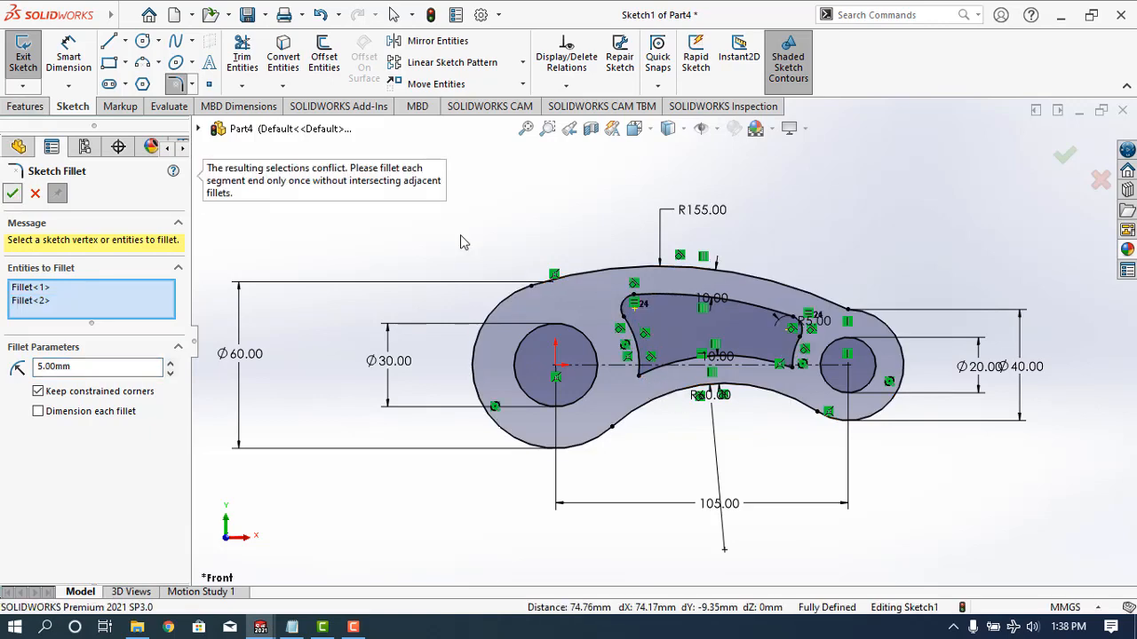
Fillet the two lower corners of the inner pocket profile with a 5 mm radius.
{"action": "left_click", "coordinate": [637, 379]}
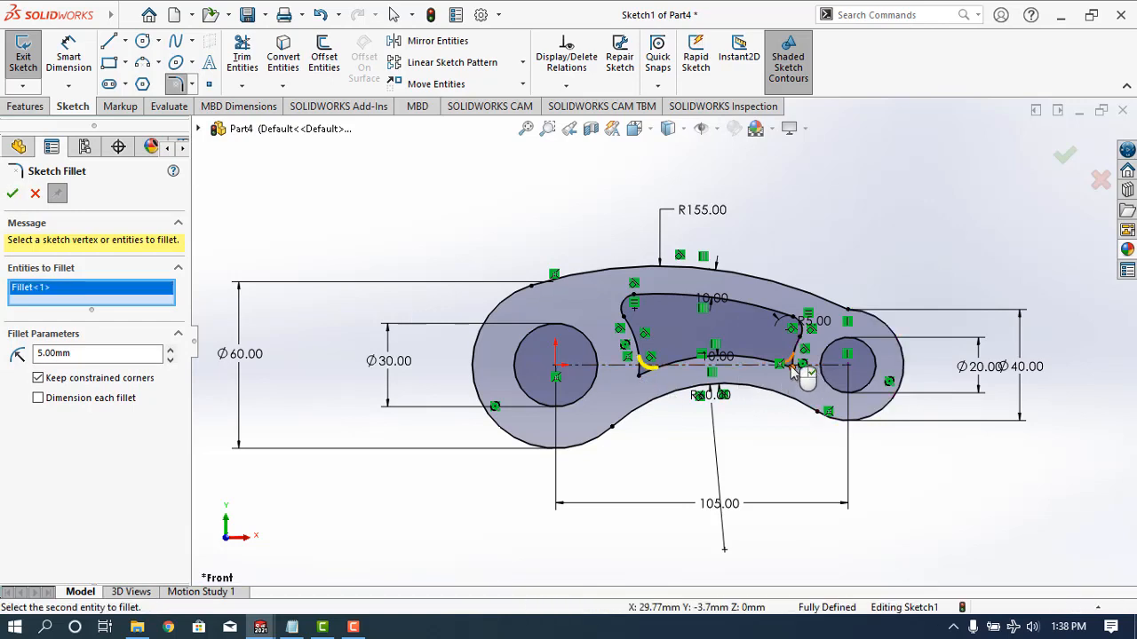
{"action": "left_click", "coordinate": [792, 367]}
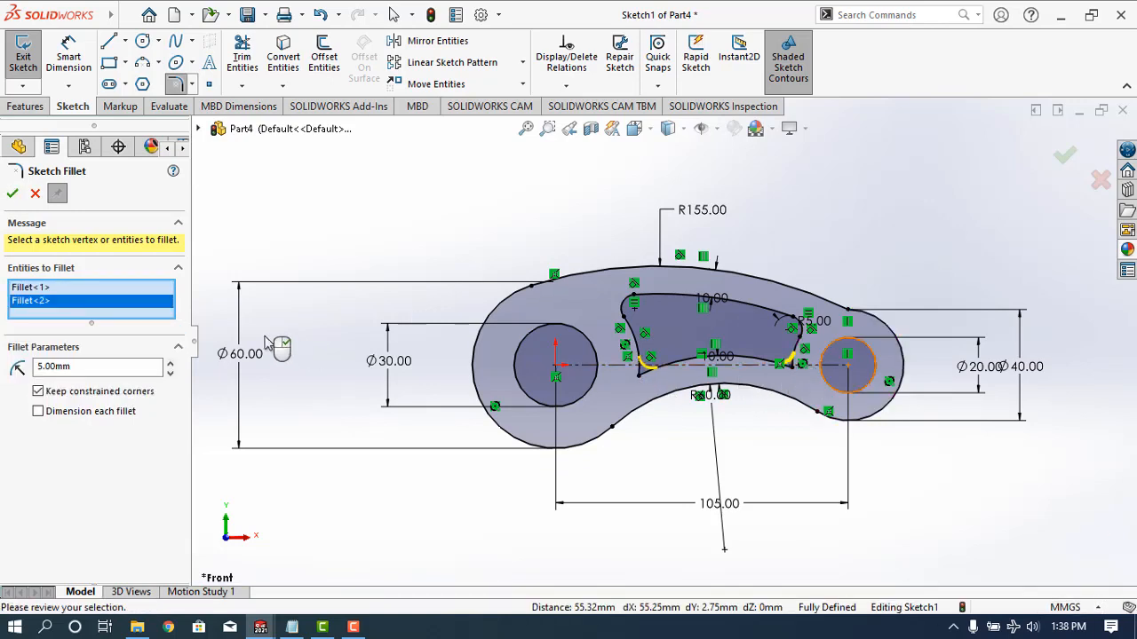
{"action": "left_click", "coordinate": [12, 194]}
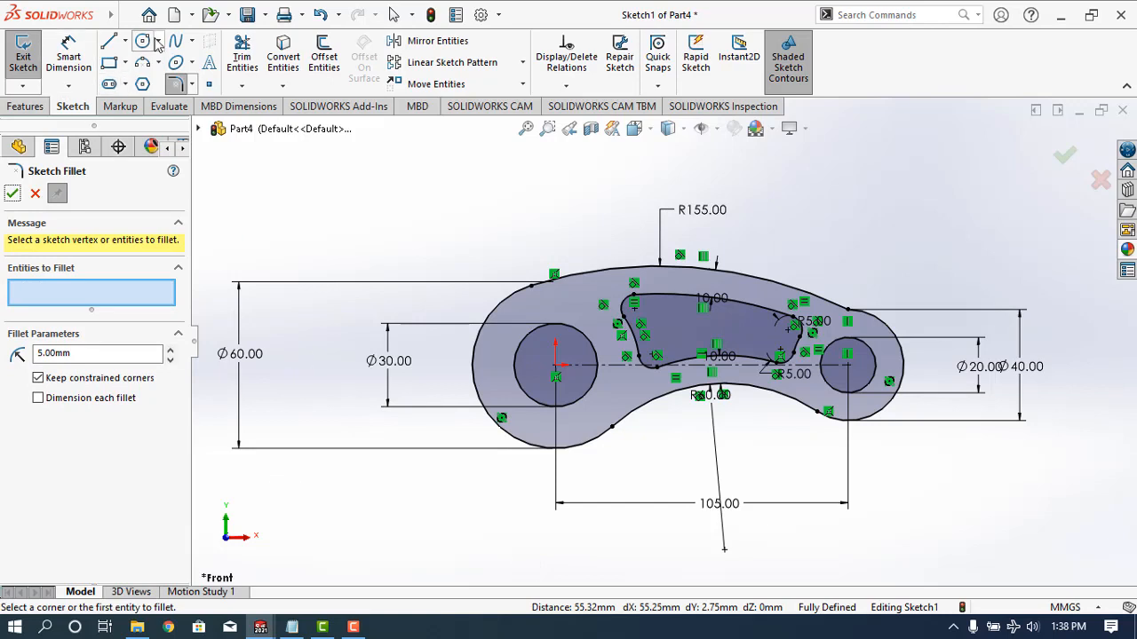
{"action": "left_click", "coordinate": [13, 194]}
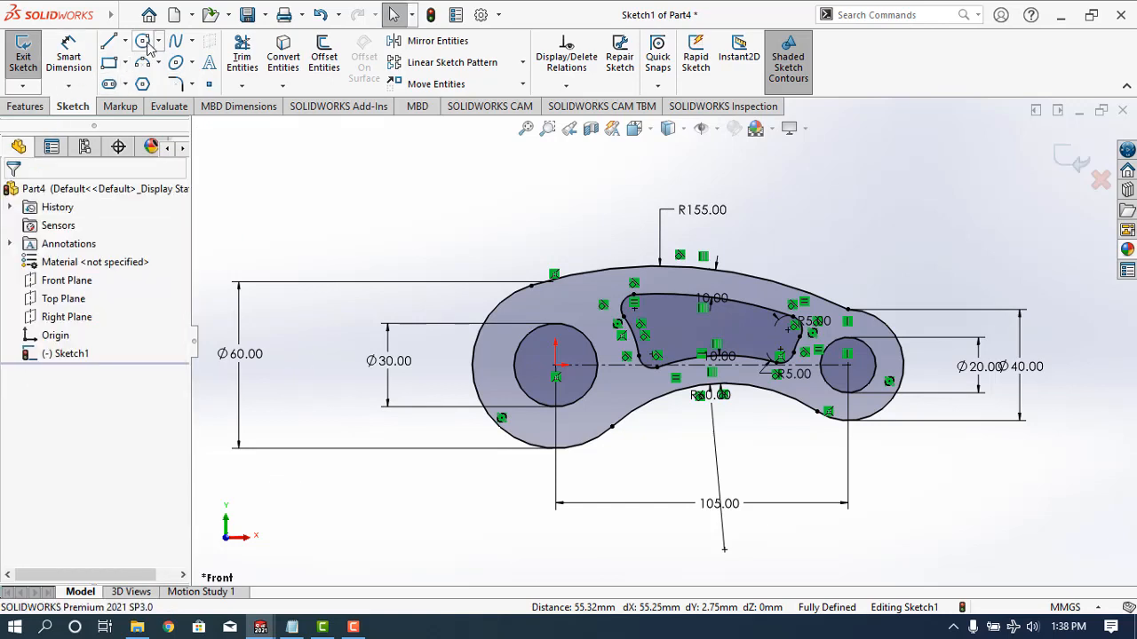
Redraw full circles of 30 mm radius at the origin and 20 mm radius at the small end's centre, and exit the sketch.
{"action": "left_click", "coordinate": [556, 365]}
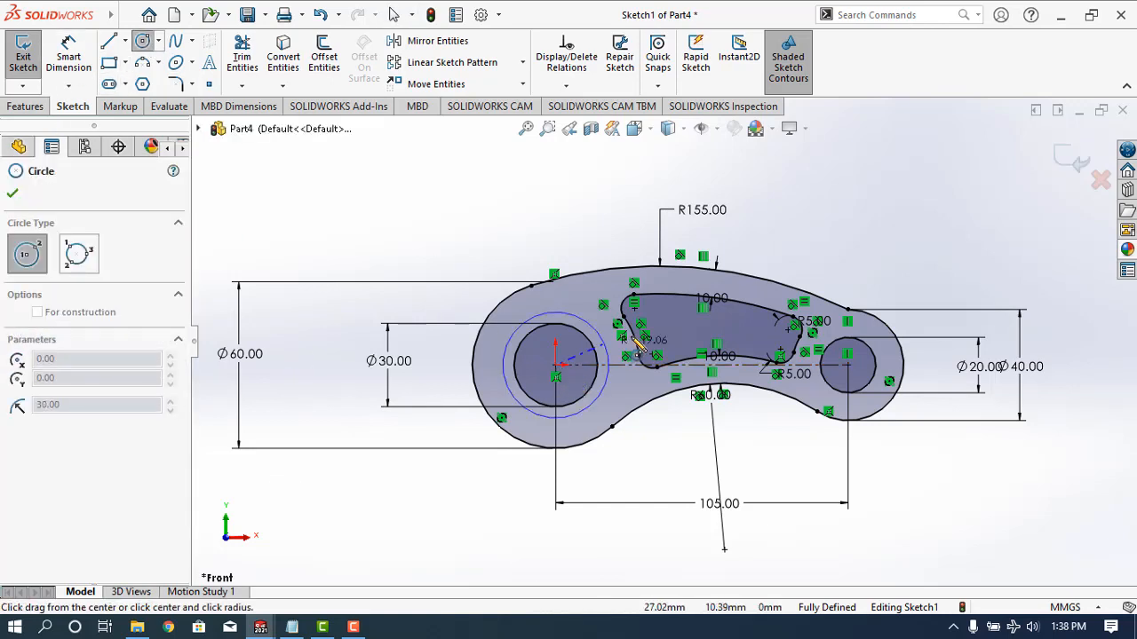
{"action": "left_click", "coordinate": [639, 345]}
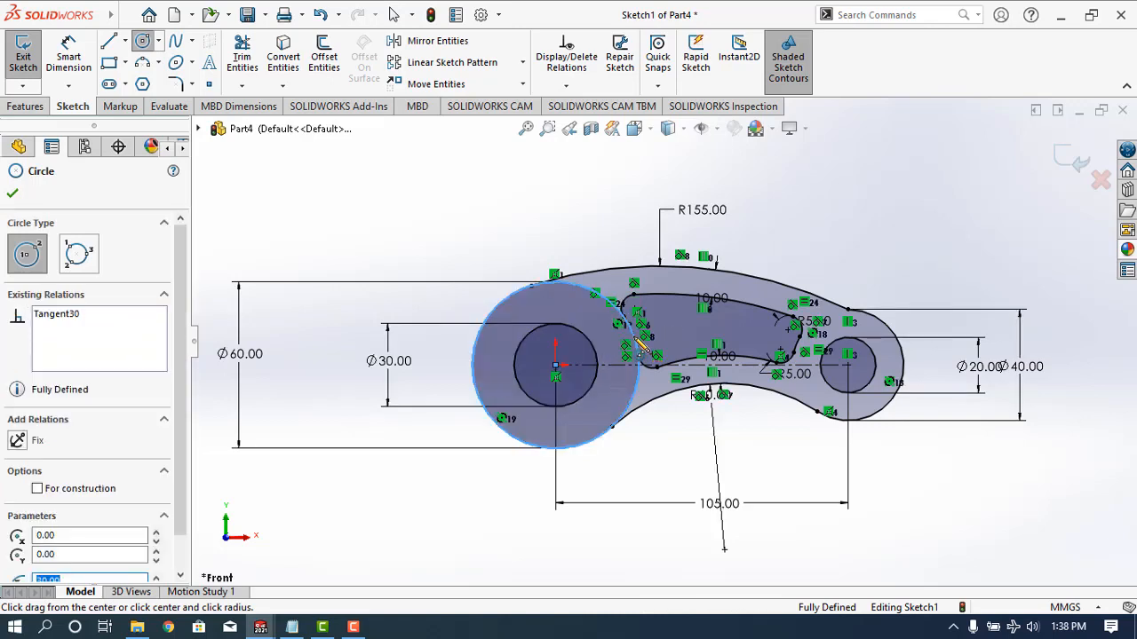
{"action": "left_click", "coordinate": [848, 365]}
{"action": "left_click", "coordinate": [799, 353]}
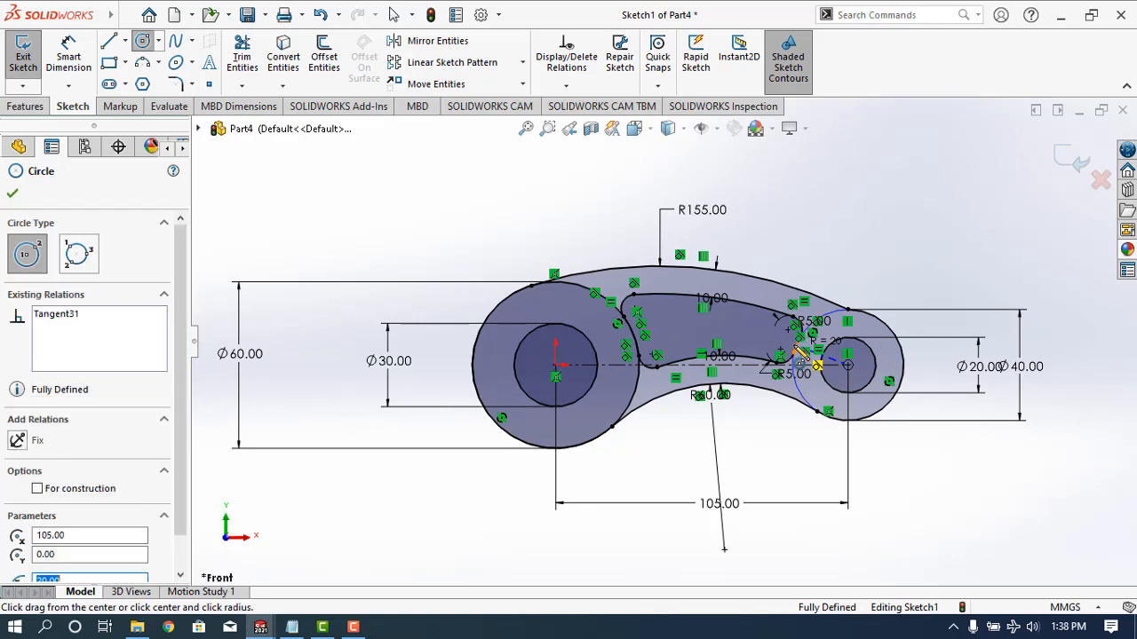
{"action": "left_click", "coordinate": [1073, 160]}
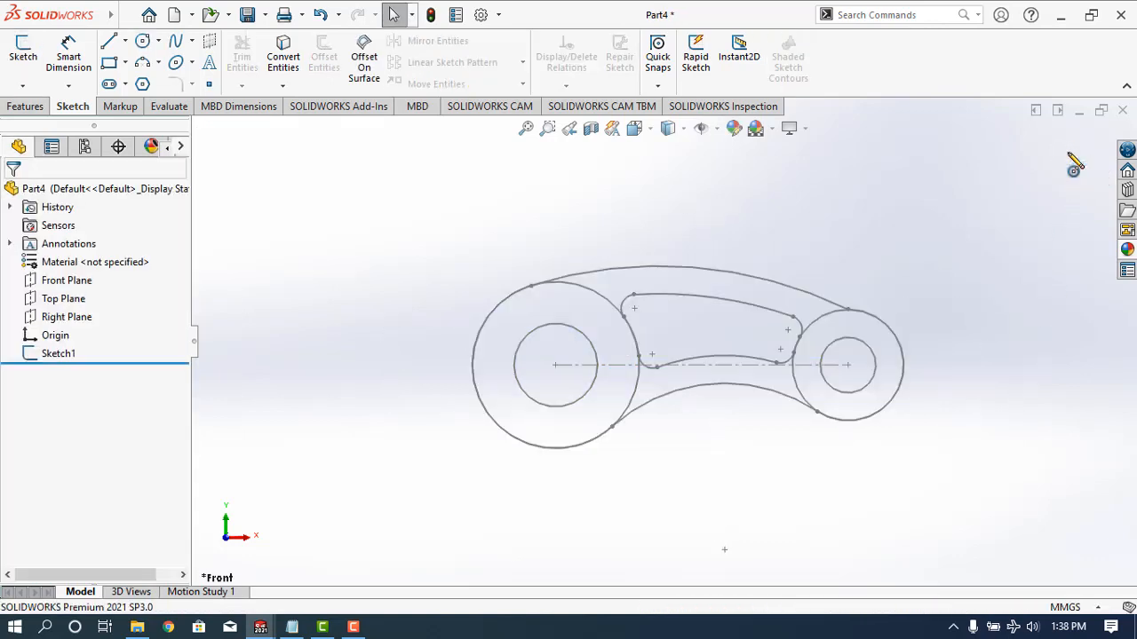
{"action": "left_click", "coordinate": [25, 105]}
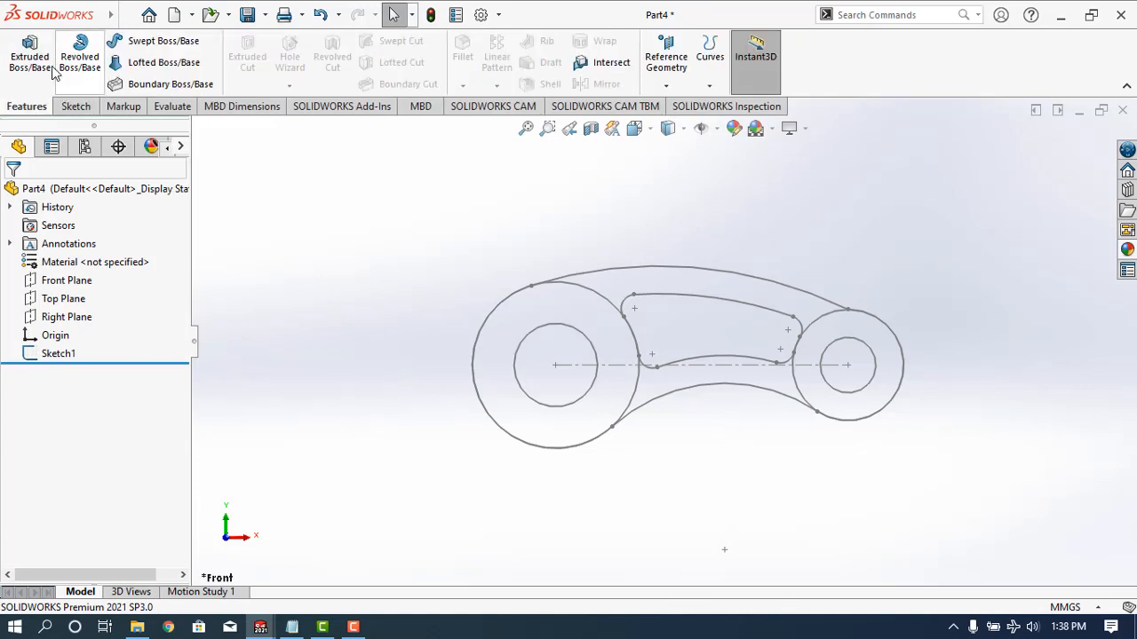
Extrude only the two ring regions of the sketch by 10 mm in both directions from the sketch plane.
{"action": "left_click", "coordinate": [24, 71]}
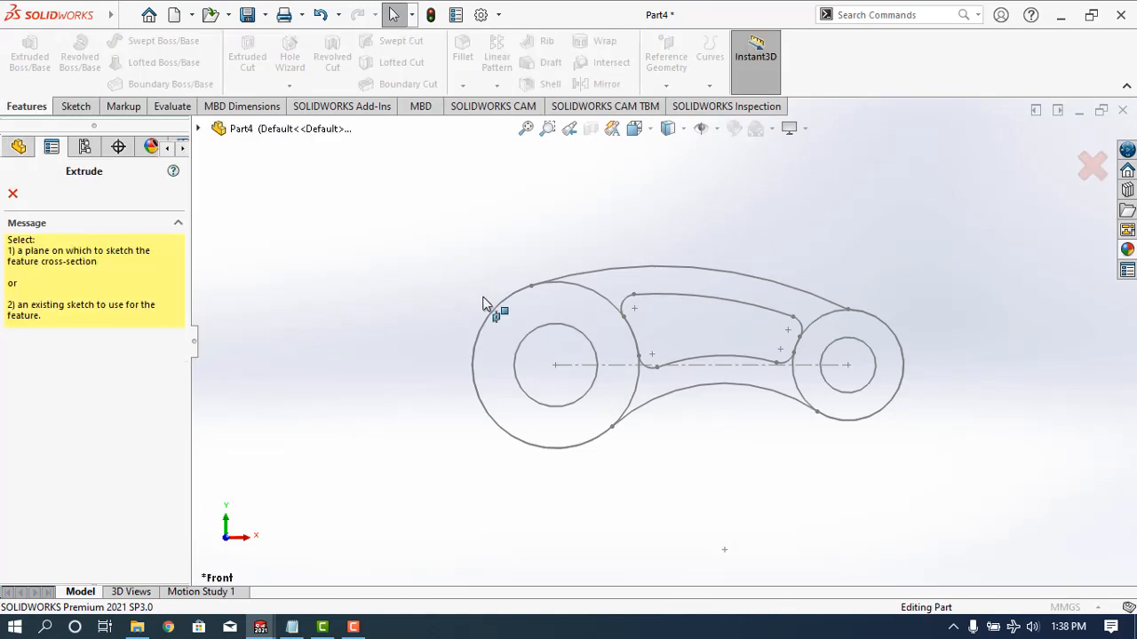
{"action": "left_click", "coordinate": [524, 355]}
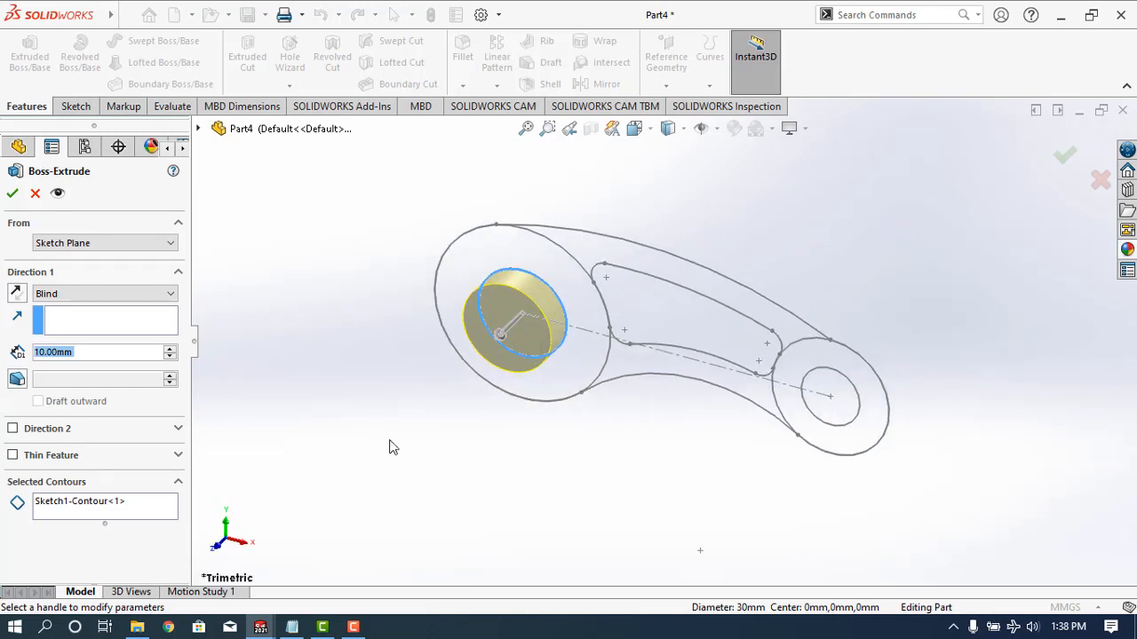
{"action": "right_click", "coordinate": [50, 505]}
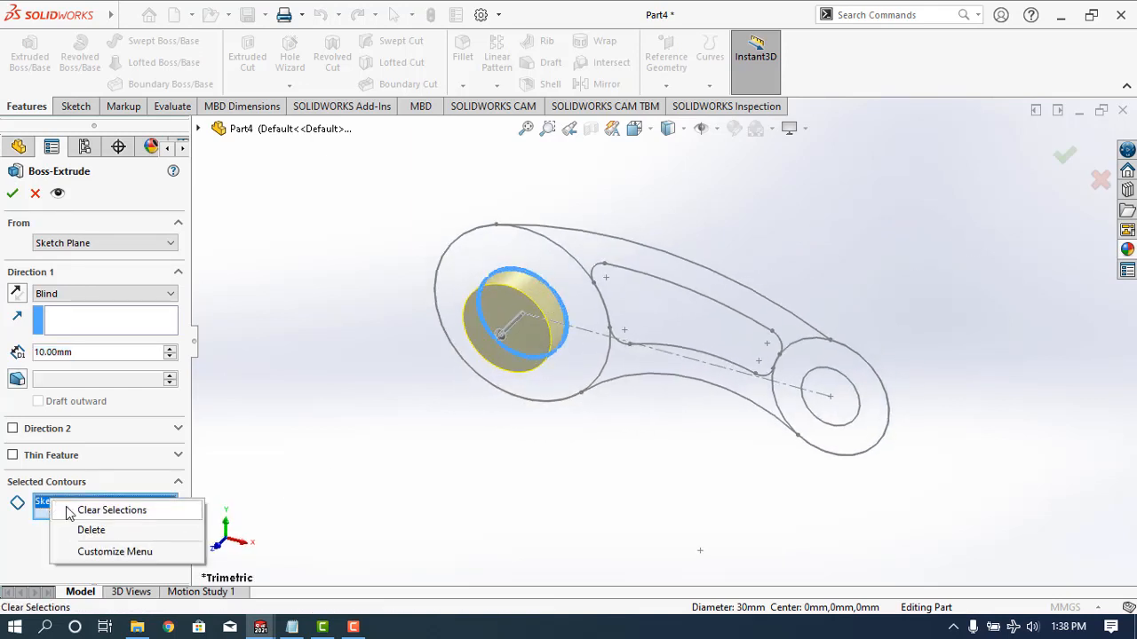
{"action": "left_click", "coordinate": [84, 513]}
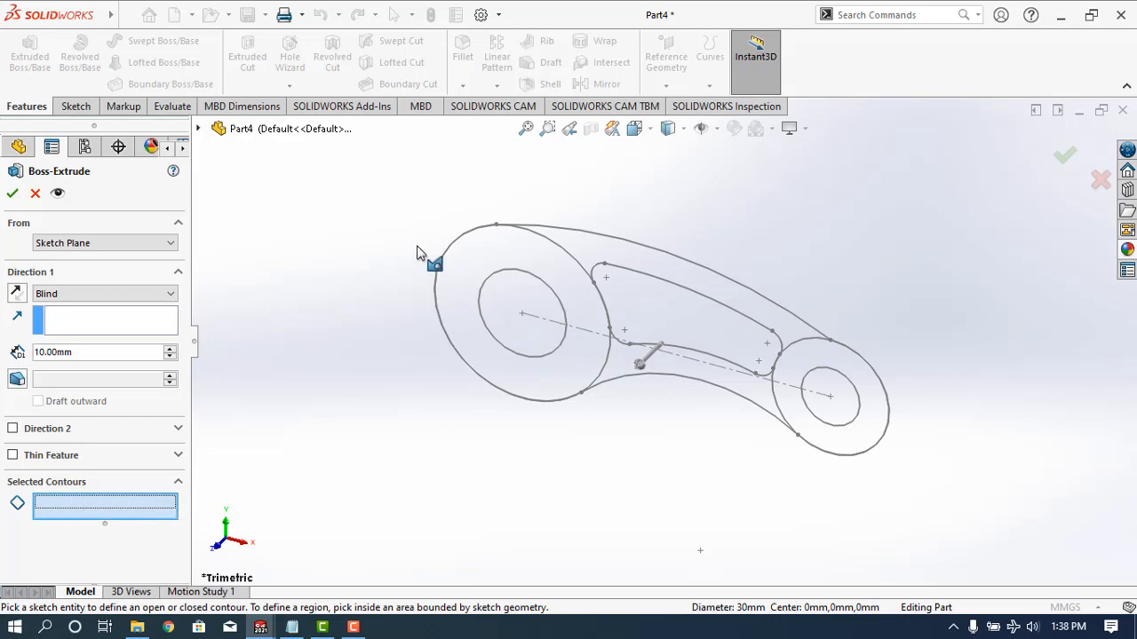
{"action": "left_click", "coordinate": [479, 269]}
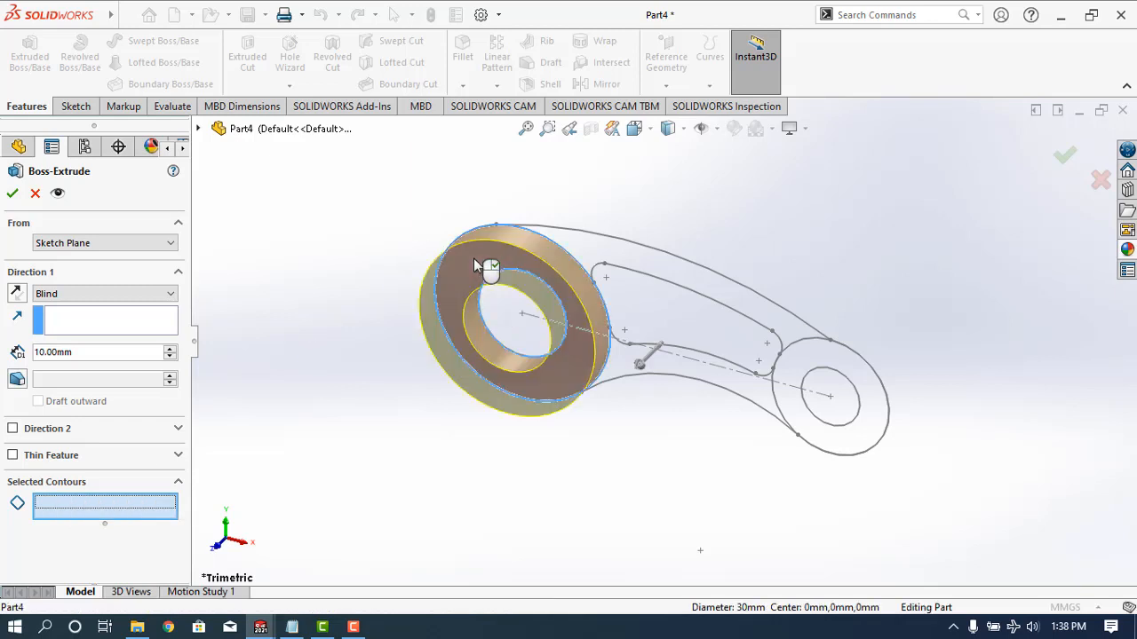
{"action": "left_click", "coordinate": [830, 349]}
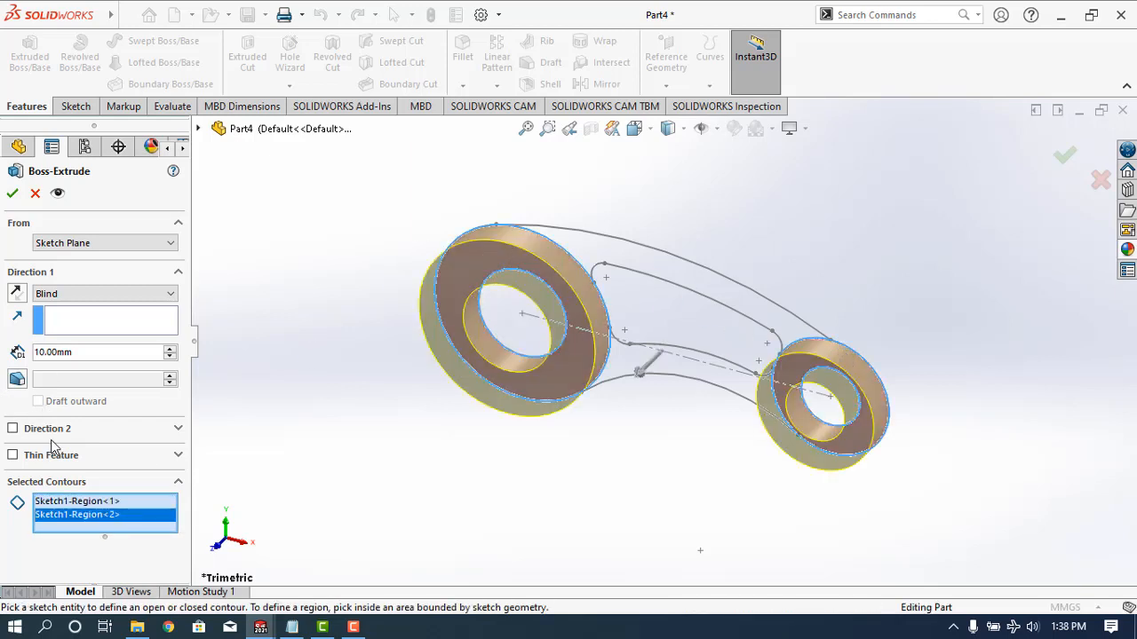
{"action": "left_click", "coordinate": [12, 429]}
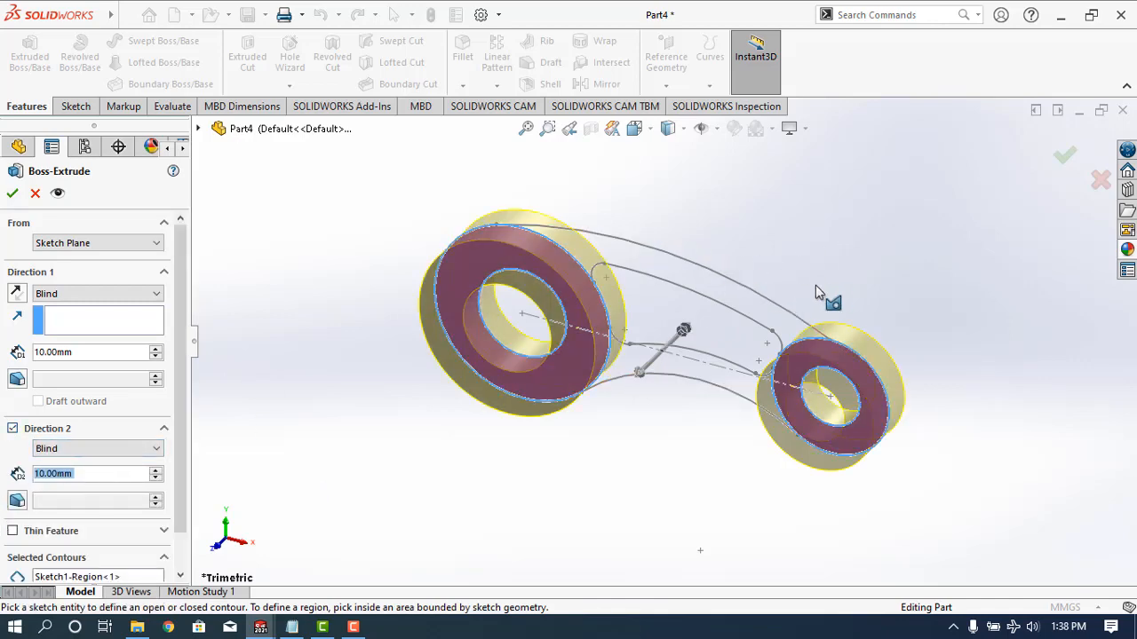
{"action": "middle_click_drag", "start_coordinate": [799, 280], "coordinate": [769, 314]}
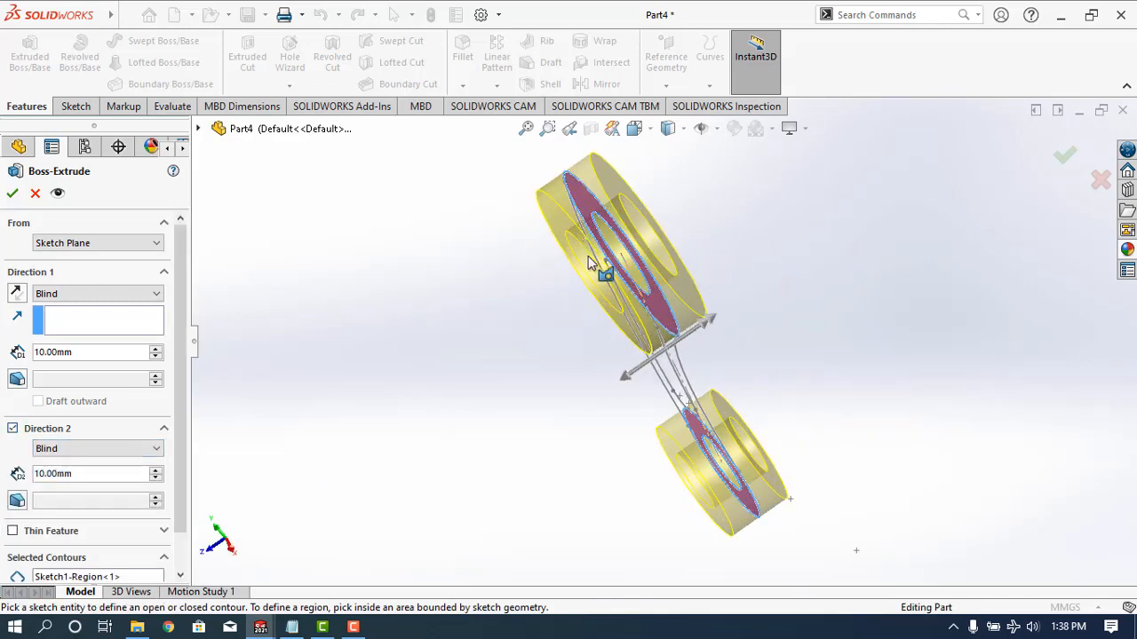
{"action": "left_click", "coordinate": [12, 195]}
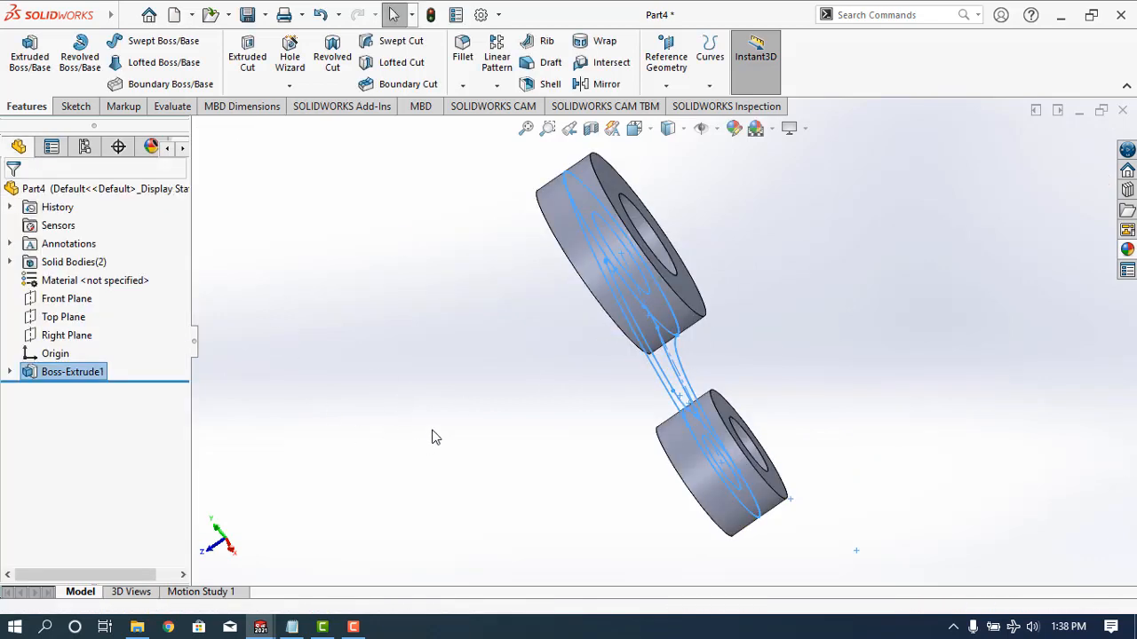
Reuse the same sketch to extrude the upper and lower connecting arm regions 5 mm in both directions, merged with the rings.
{"action": "middle_click_drag", "start_coordinate": [432, 436], "coordinate": [501, 393]}
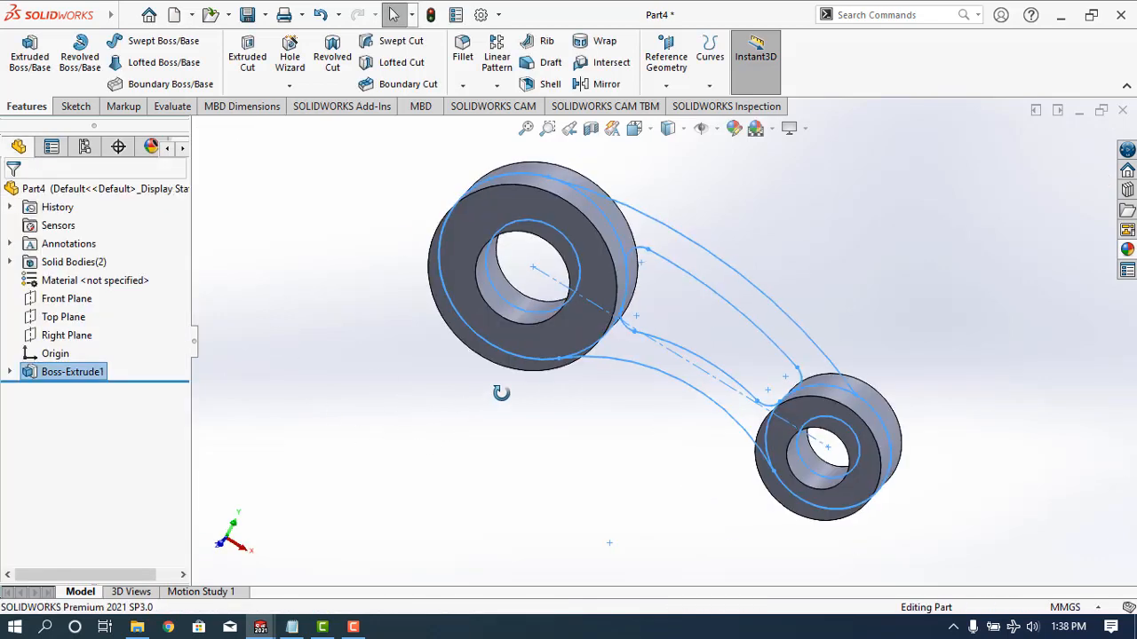
{"action": "left_click", "coordinate": [10, 372]}
{"action": "left_click", "coordinate": [77, 391]}
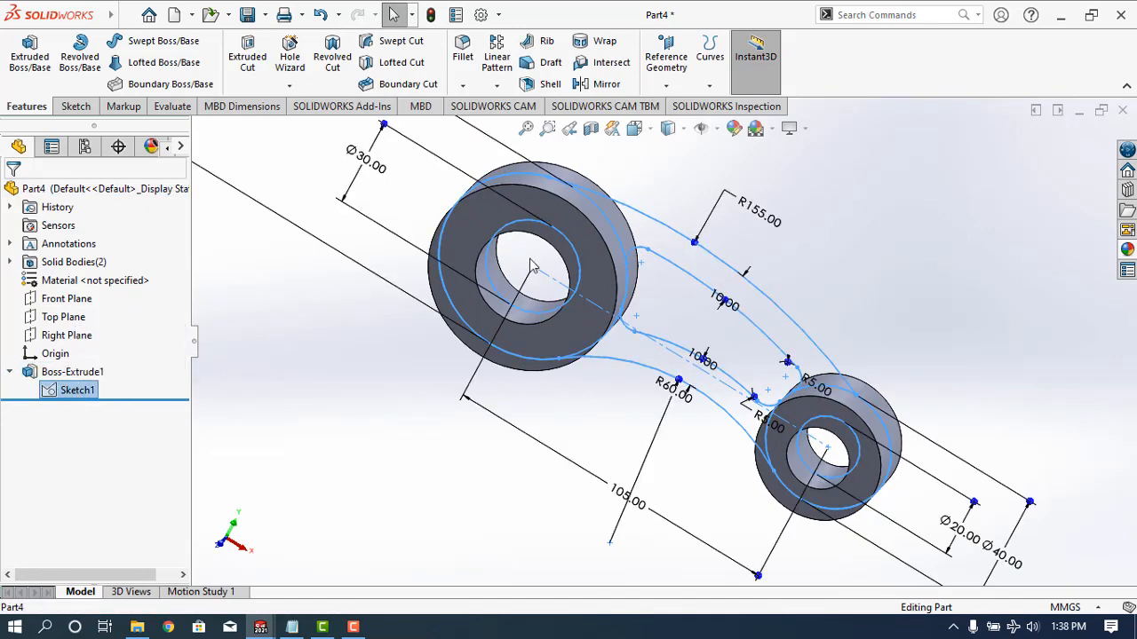
{"action": "left_click", "coordinate": [29, 62]}
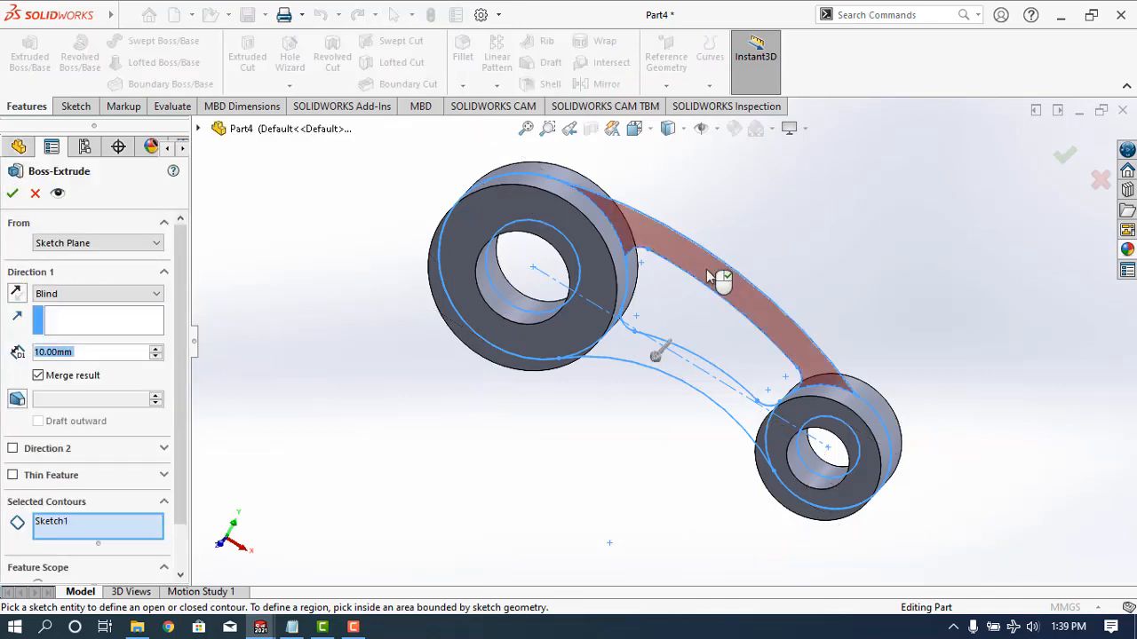
{"action": "left_click", "coordinate": [706, 269]}
{"action": "left_click", "coordinate": [624, 346]}
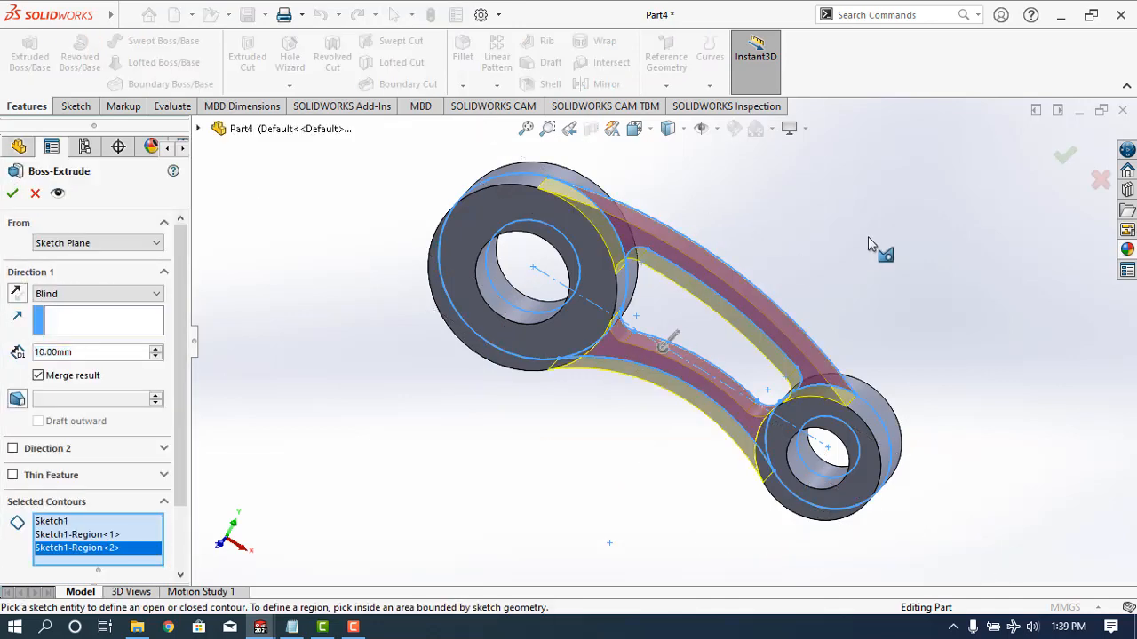
{"action": "middle_click_drag", "start_coordinate": [868, 237], "coordinate": [795, 307]}
{"action": "left_click", "coordinate": [13, 450]}
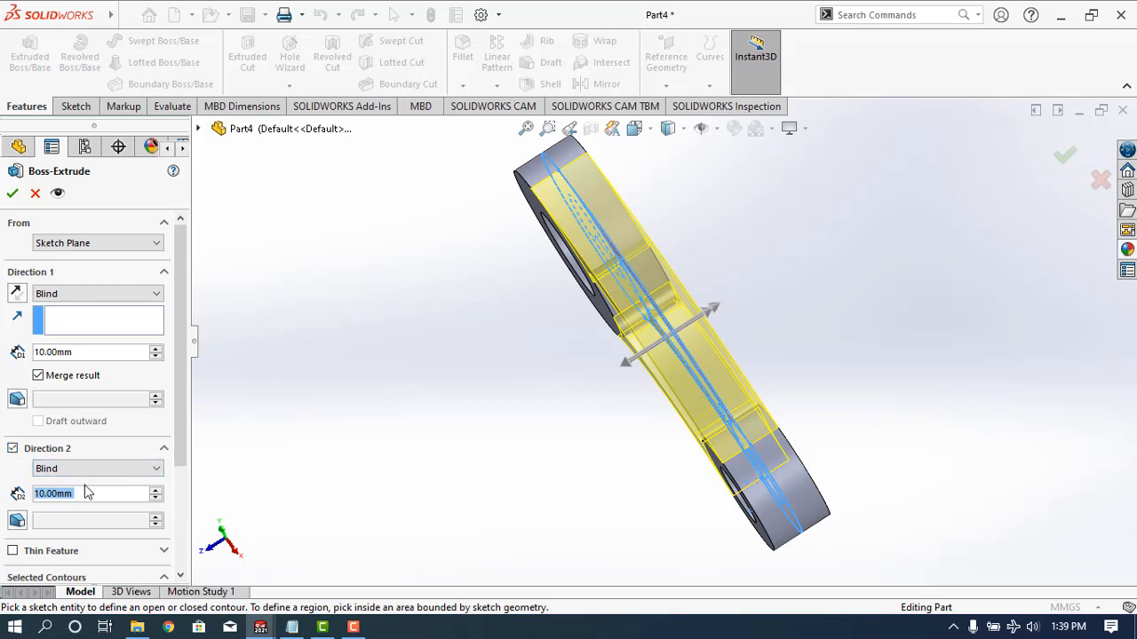
{"action": "type", "text": "5"}
{"action": "key", "text": "Return"}
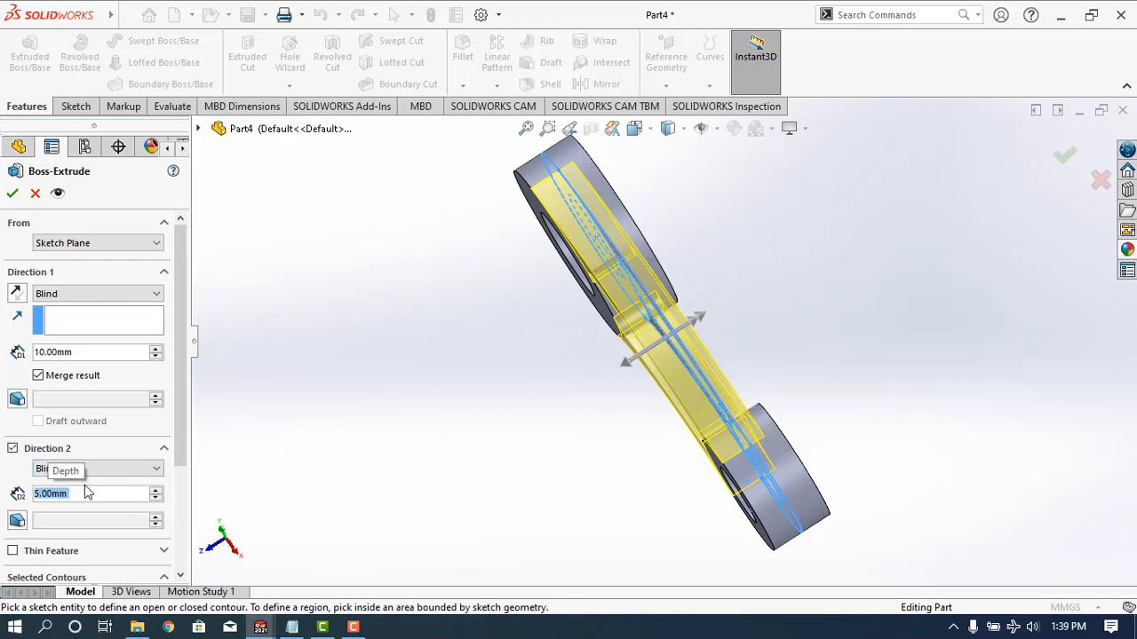
{"action": "left_click", "coordinate": [103, 355]}
{"action": "type", "text": "5"}
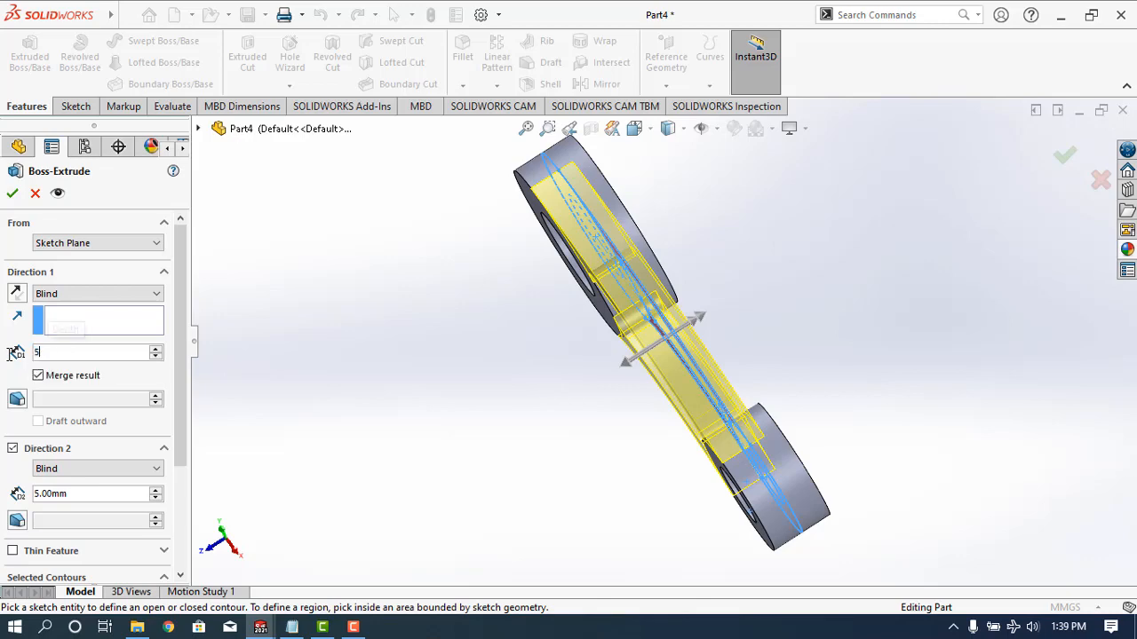
{"action": "key", "text": "Return"}
{"action": "left_click", "coordinate": [12, 192]}
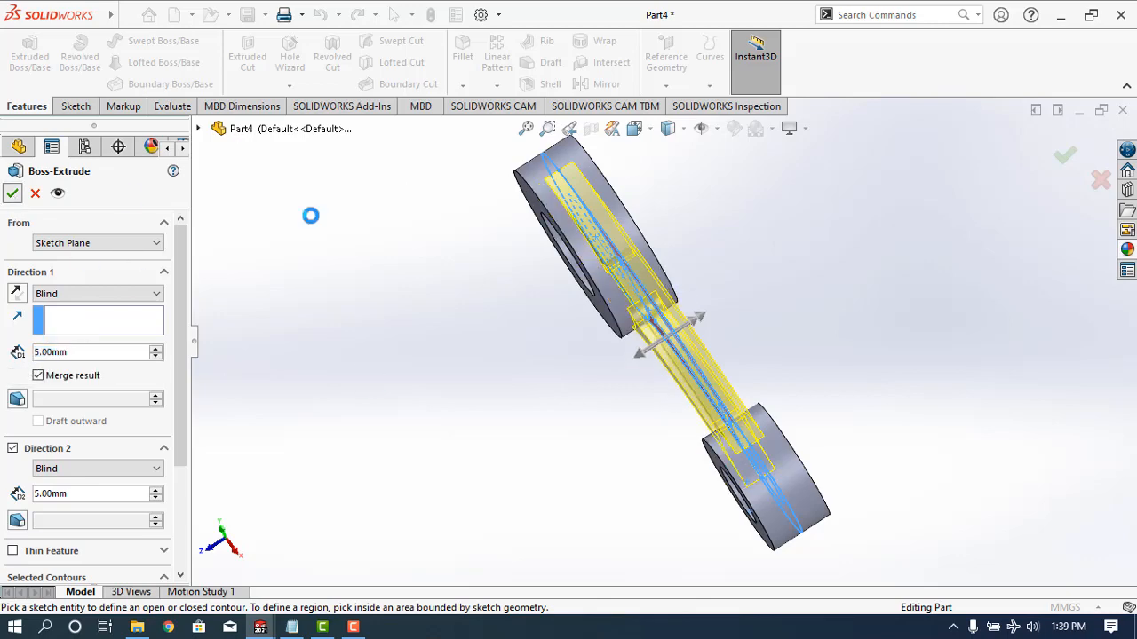
{"action": "left_click", "coordinate": [520, 411]}
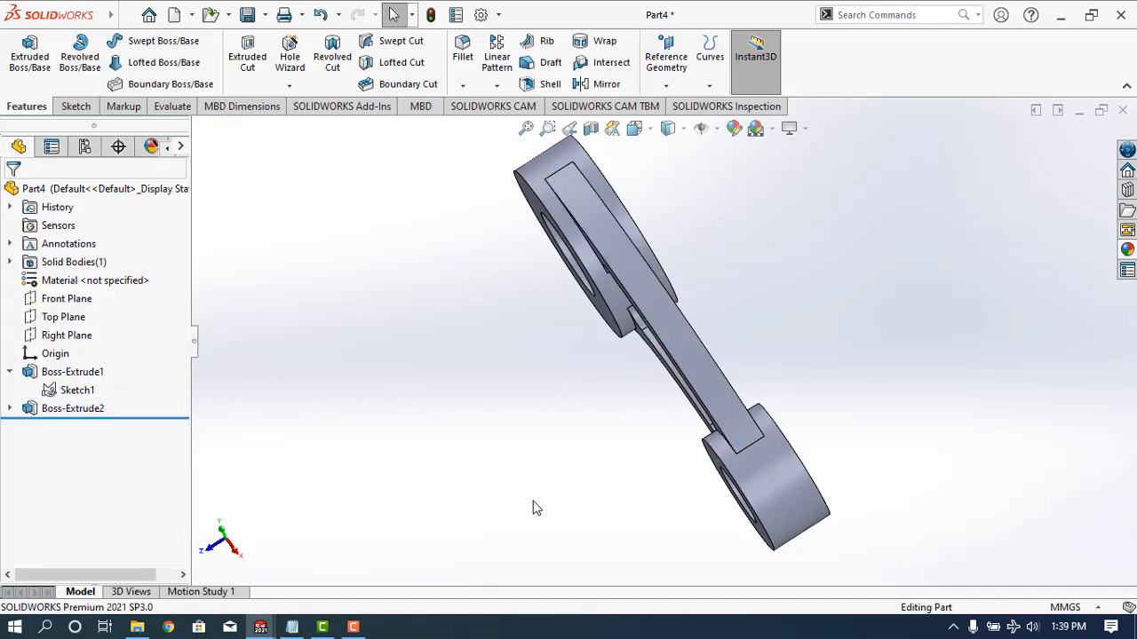
Fillet the edges where the connecting arms meet both rings with a 2 mm radius, extending the edge selection between feature and part.
{"action": "mouse_move", "coordinate": [553, 451]}
{"action": "middle_mouse_down"}
{"action": "mouse_move", "coordinate": [604, 378]}
{"action": "mouse_move", "coordinate": [616, 482]}
{"action": "mouse_move", "coordinate": [540, 464]}
{"action": "mouse_move", "coordinate": [563, 520]}
{"action": "mouse_move", "coordinate": [637, 477]}
{"action": "mouse_move", "coordinate": [604, 230]}
{"action": "middle_mouse_up"}
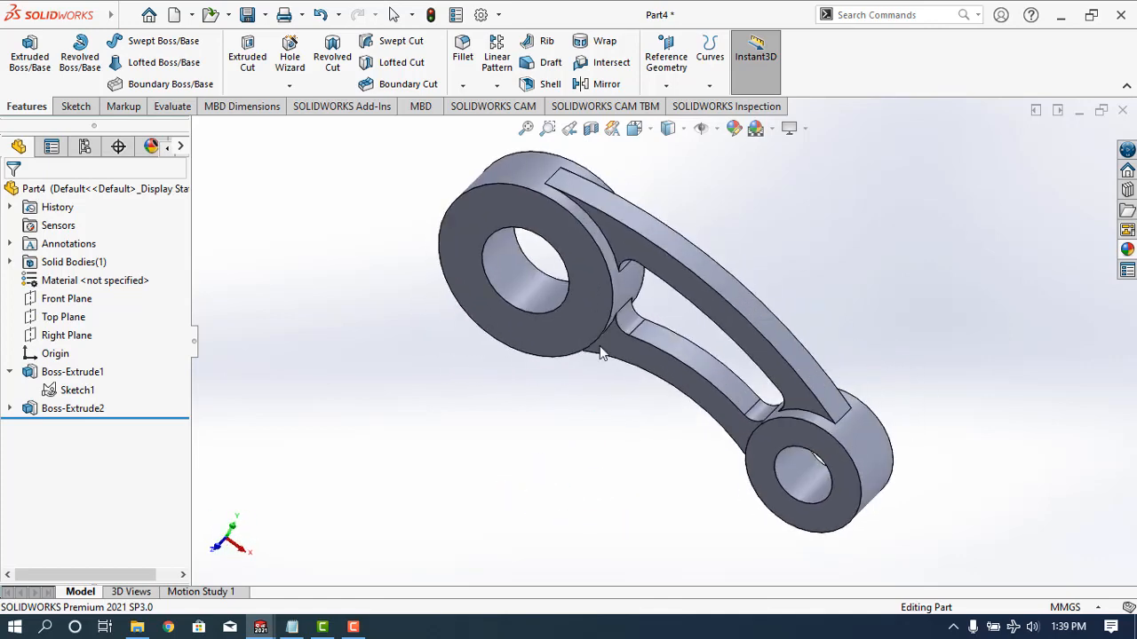
{"action": "left_click", "coordinate": [462, 56]}
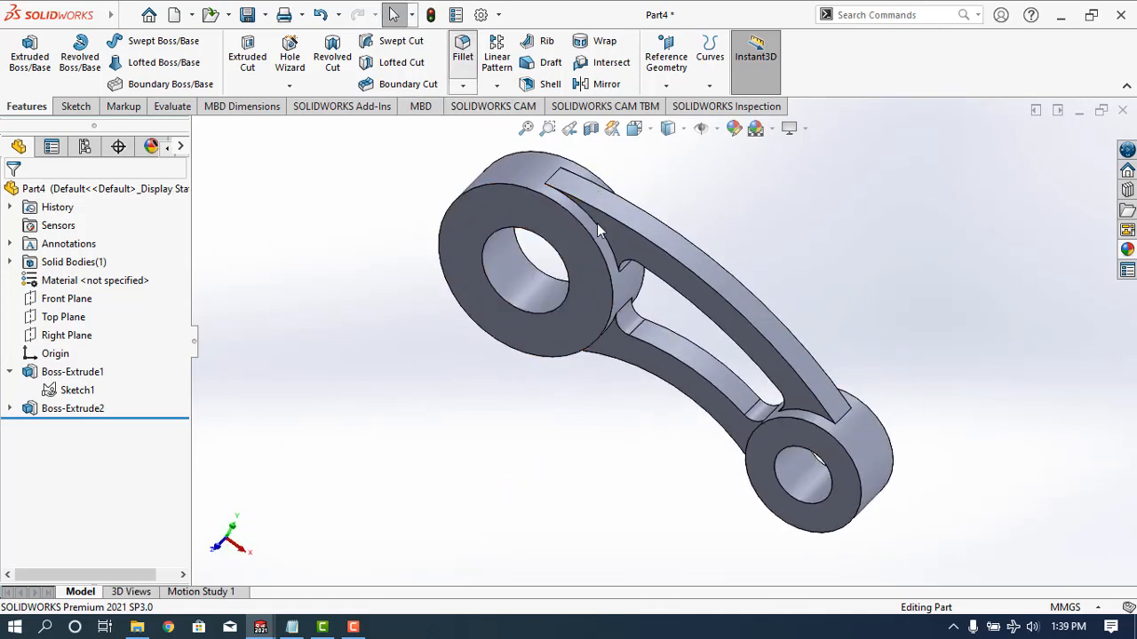
{"action": "left_click", "coordinate": [599, 230]}
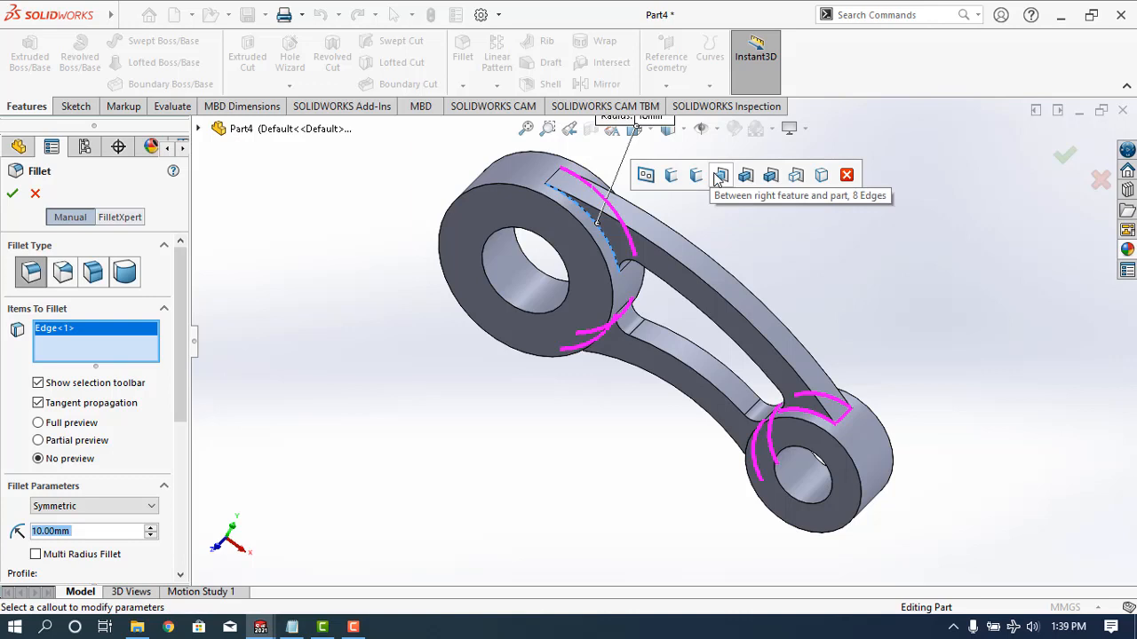
{"action": "left_click", "coordinate": [719, 177]}
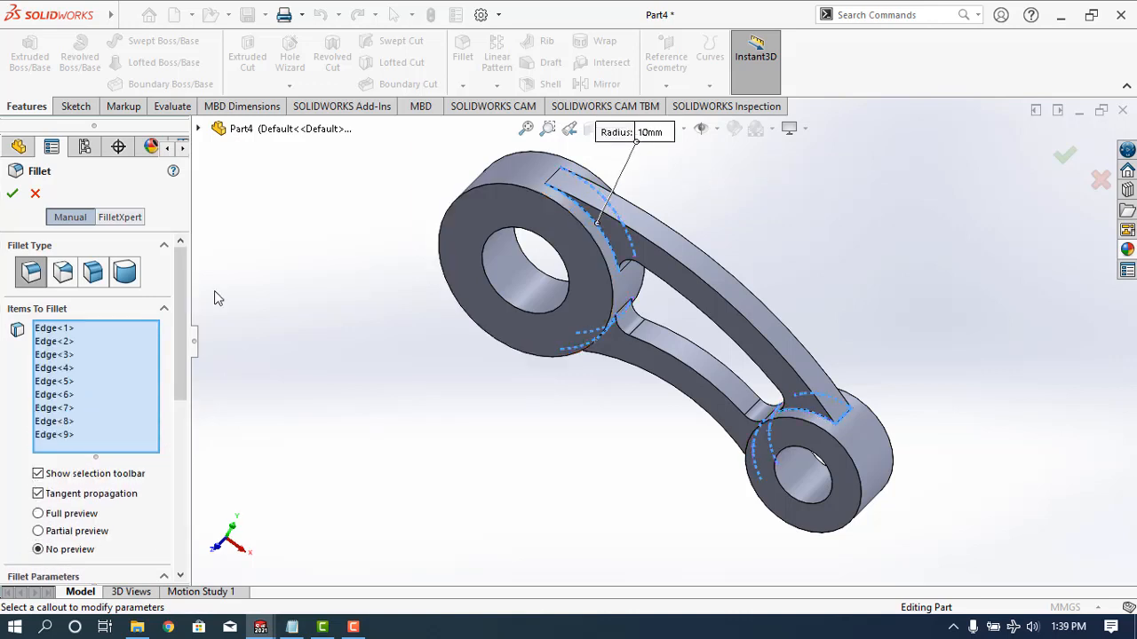
{"action": "scroll", "coordinate": [142, 427], "scroll_direction": "down", "scroll_amount": 5}
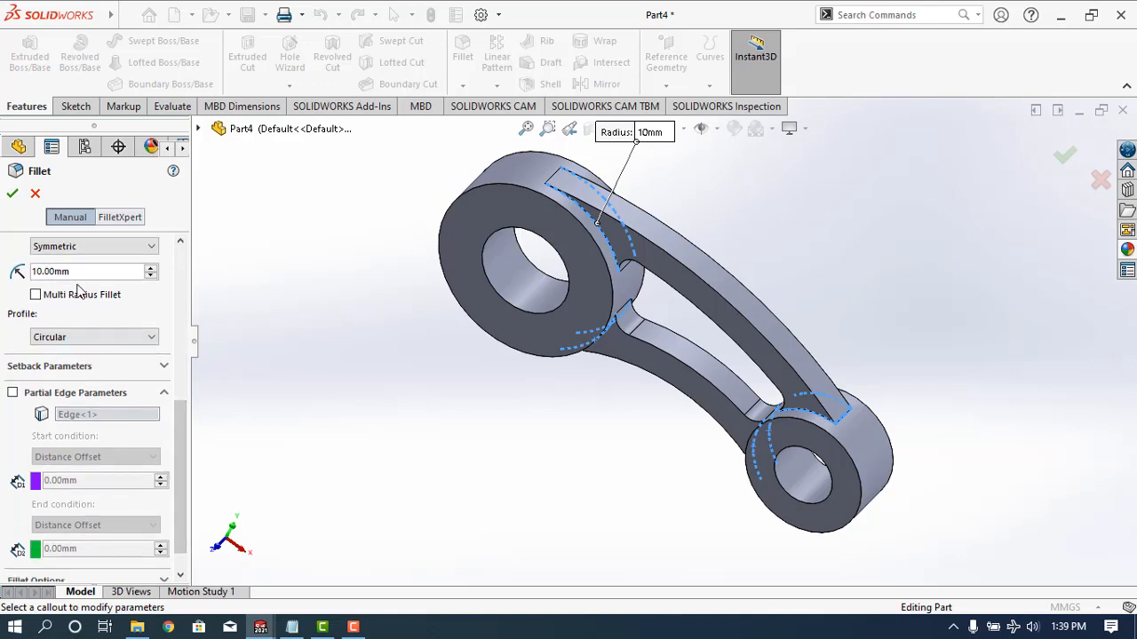
{"action": "type", "text": "2"}
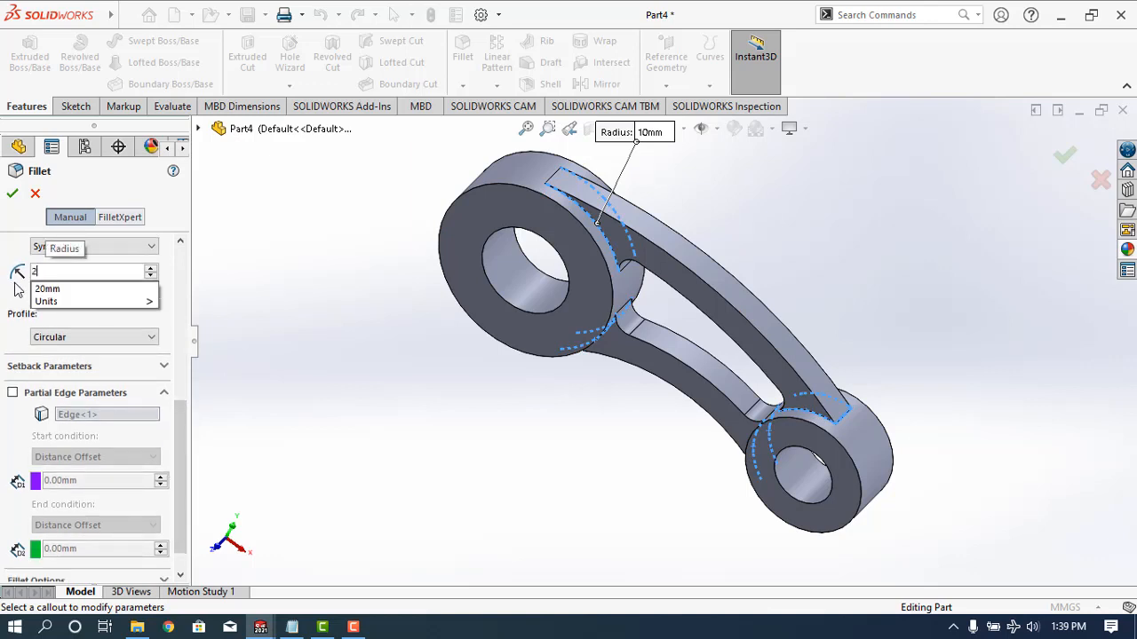
{"action": "key", "text": "Return"}
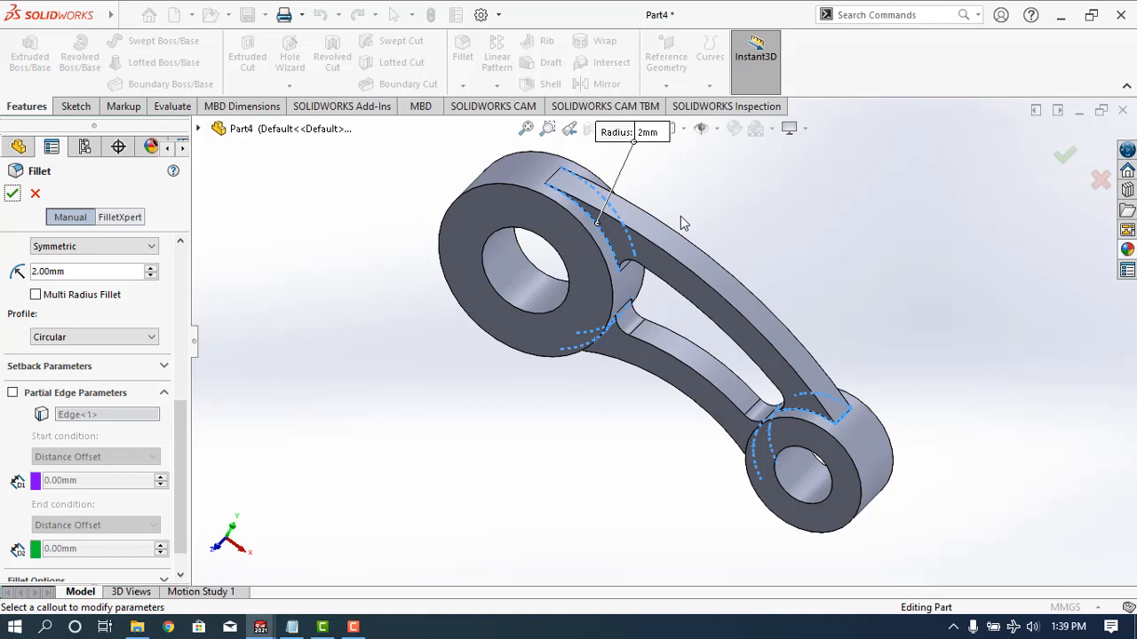
{"action": "left_click", "coordinate": [14, 195]}
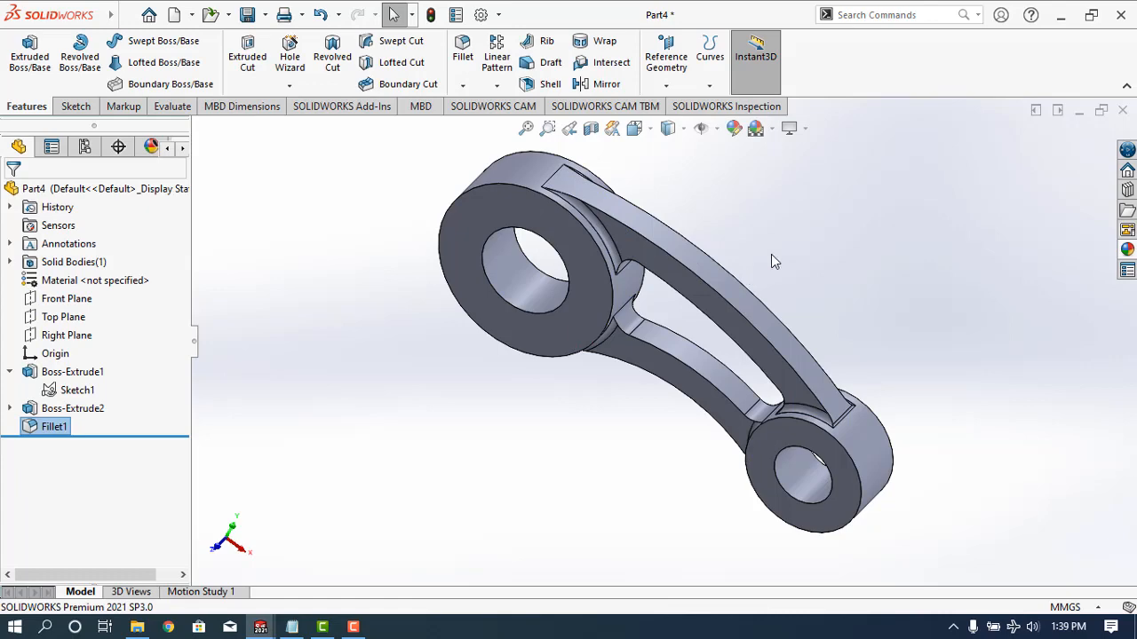
Change the display style to shaded without edges.
{"action": "middle_click_drag", "start_coordinate": [813, 271], "coordinate": [746, 365]}
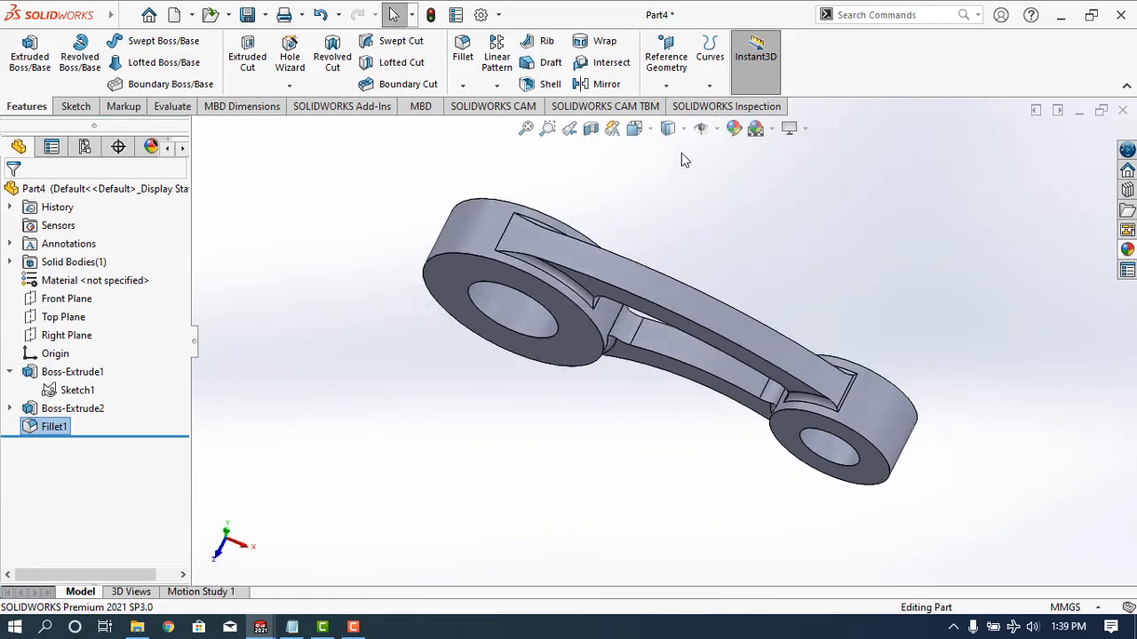
{"action": "left_click", "coordinate": [670, 129]}
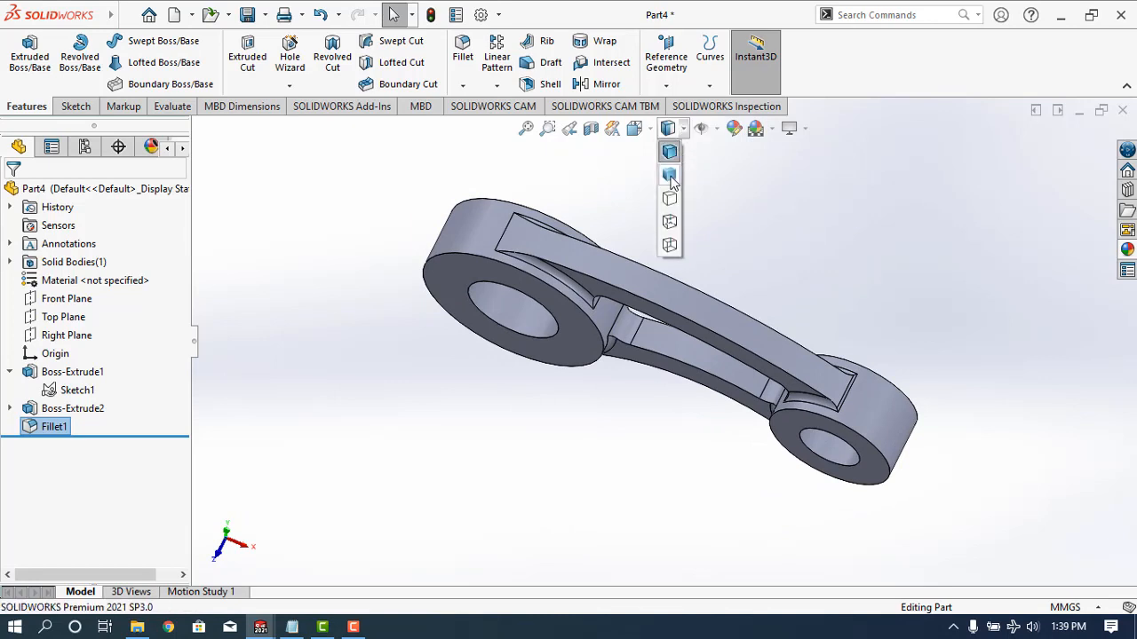
{"action": "left_click", "coordinate": [671, 177]}
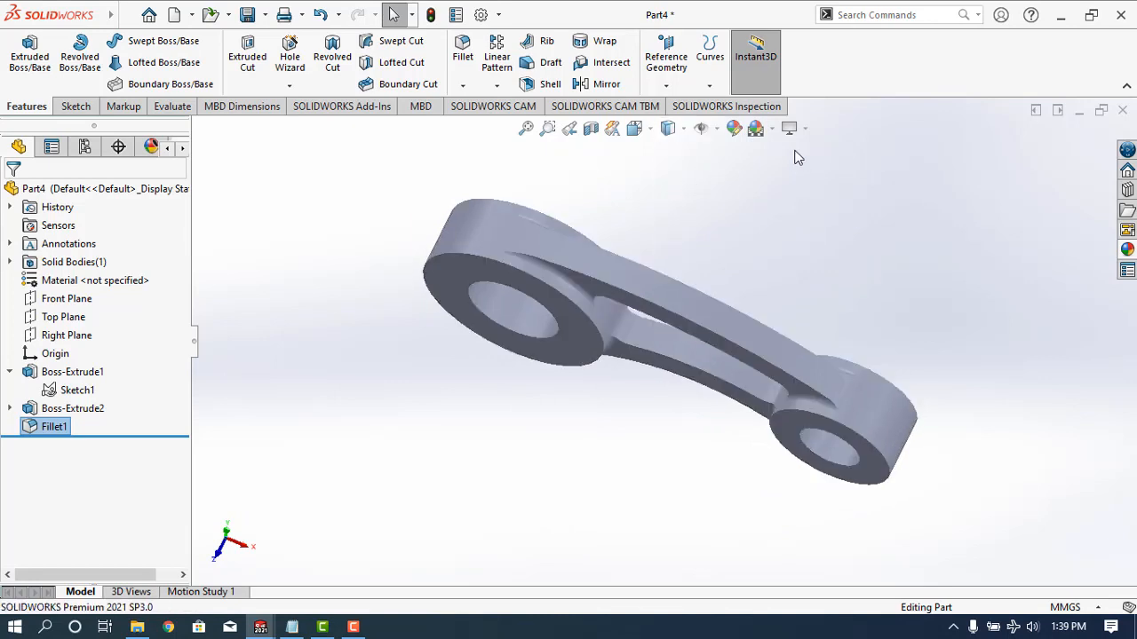
Apply the polished steel appearance to the fillet, the connecting arm extrusion and the ring extrusion.
{"action": "left_click", "coordinate": [734, 129]}
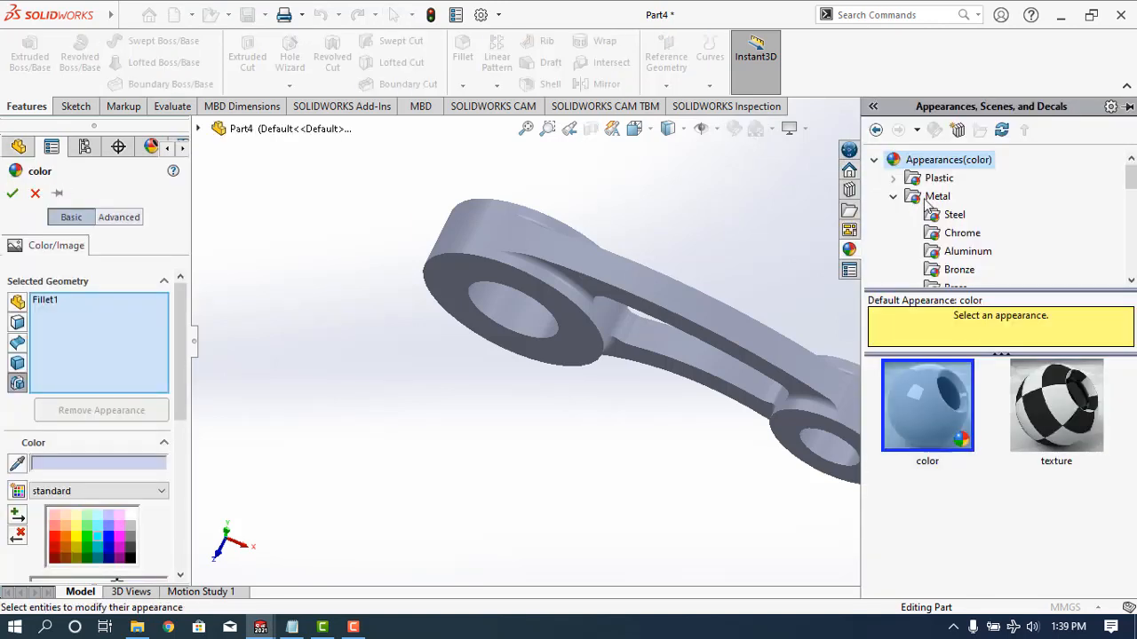
{"action": "left_click", "coordinate": [949, 222]}
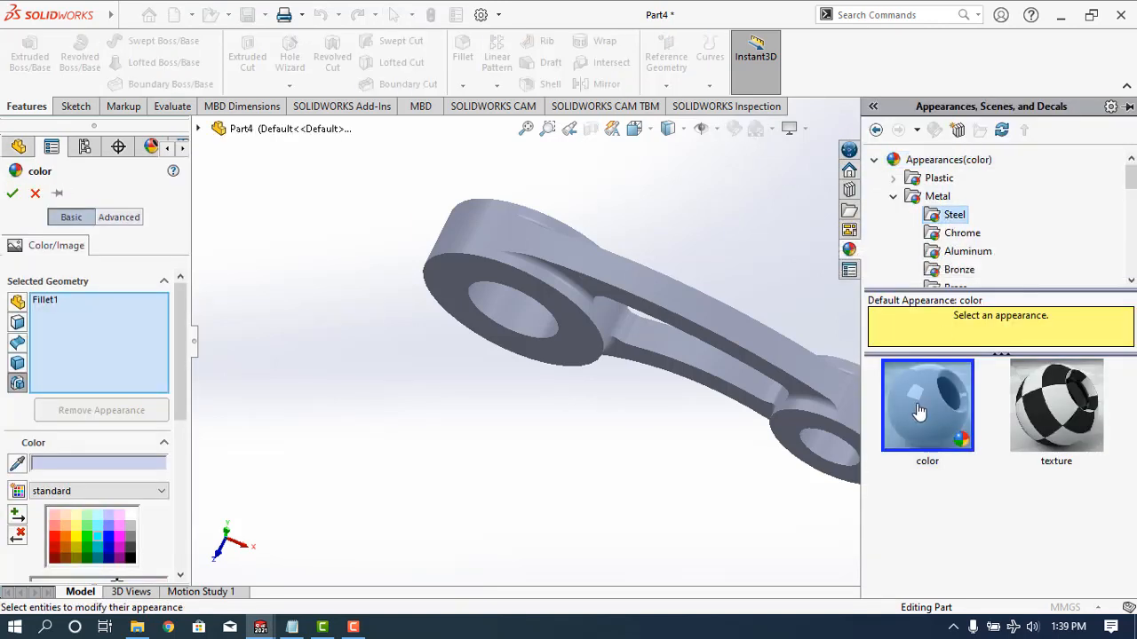
{"action": "left_click", "coordinate": [942, 419]}
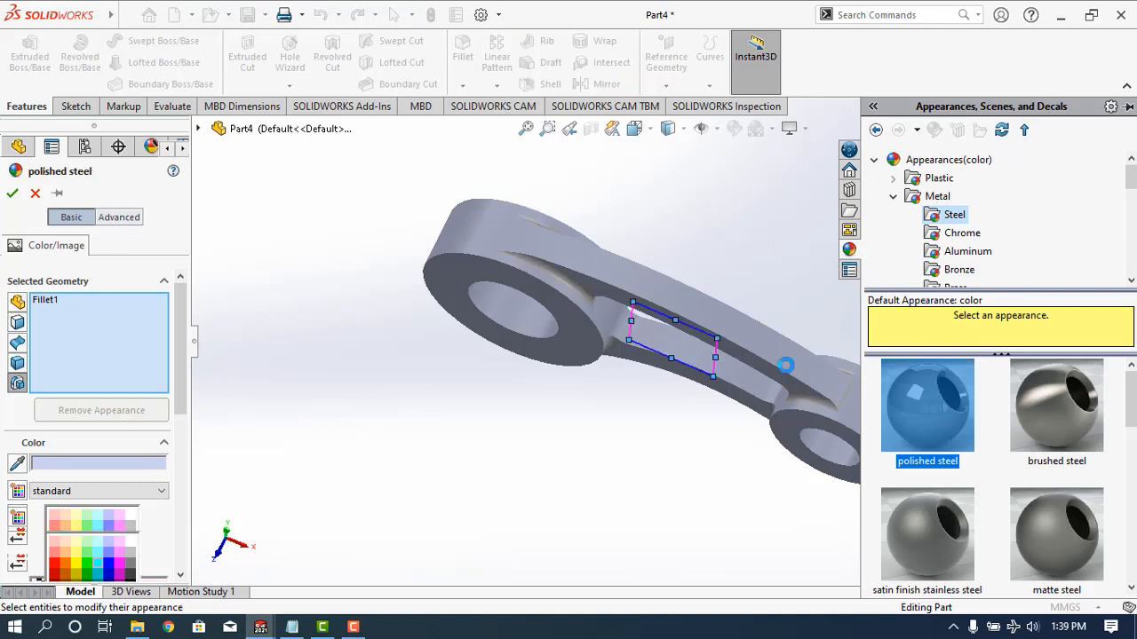
{"action": "left_click", "coordinate": [788, 360]}
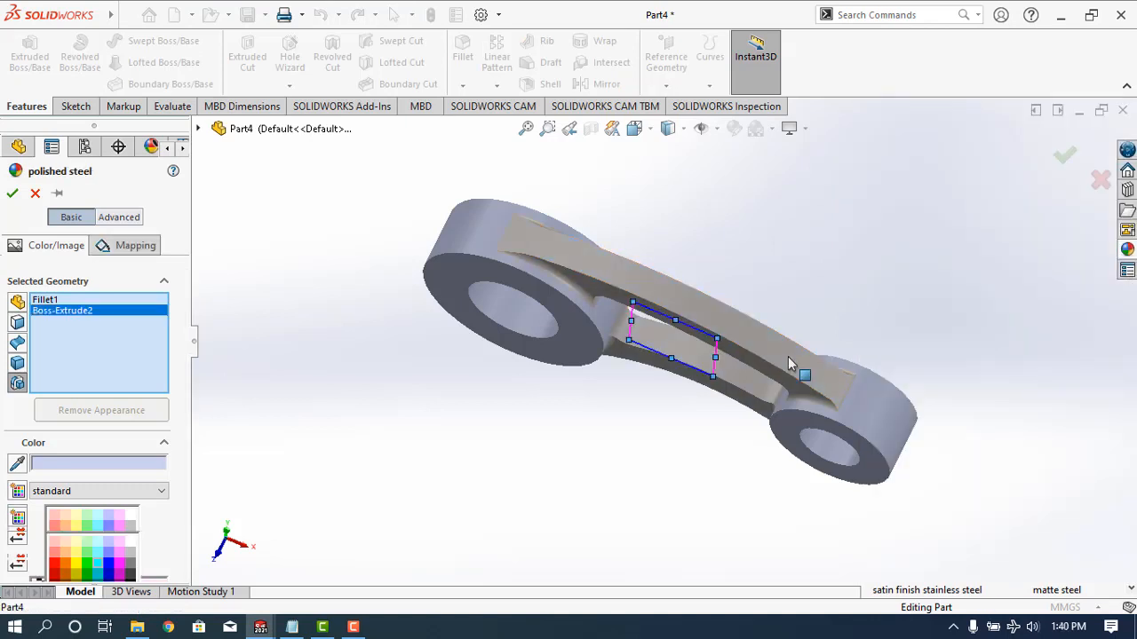
{"action": "left_click", "coordinate": [879, 418]}
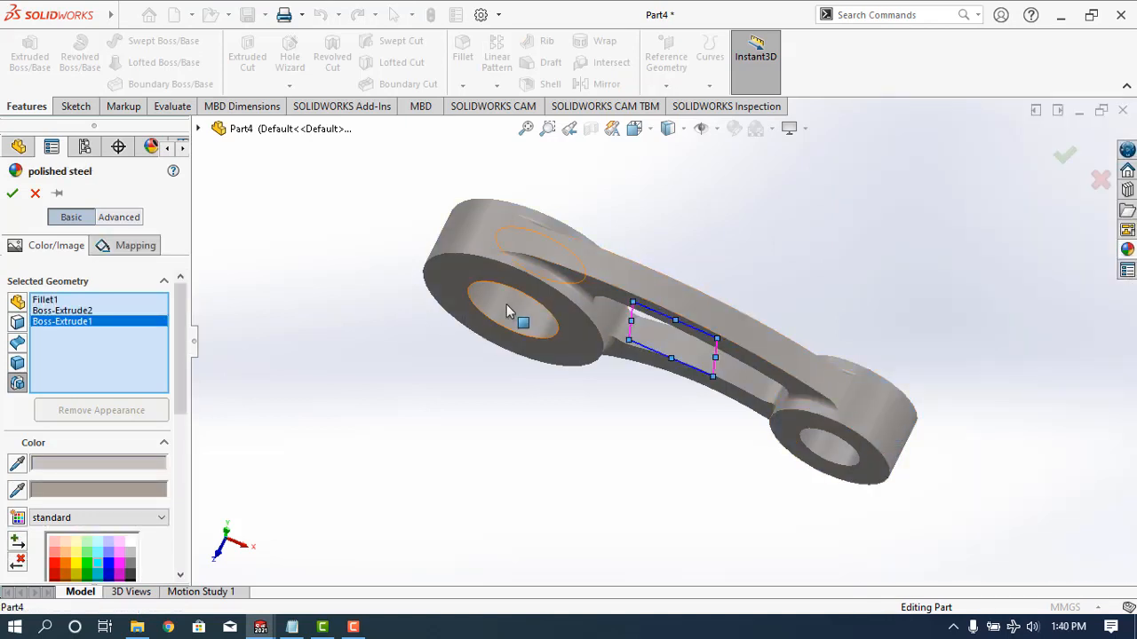
Change the polished steel appearance's colour to medium grey from the standard palette and accept it.
{"action": "middle_click_drag", "start_coordinate": [455, 445], "coordinate": [225, 444]}
{"action": "scroll", "coordinate": [181, 390], "scroll_direction": "down", "scroll_amount": 5}
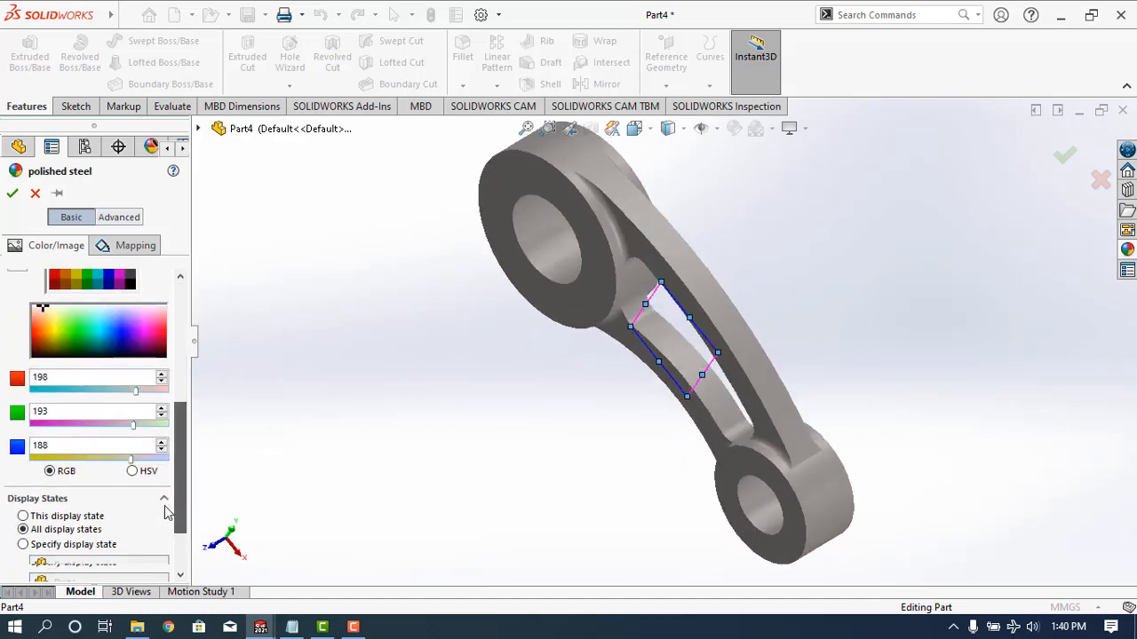
{"action": "scroll", "coordinate": [176, 478], "scroll_direction": "up", "scroll_amount": 5}
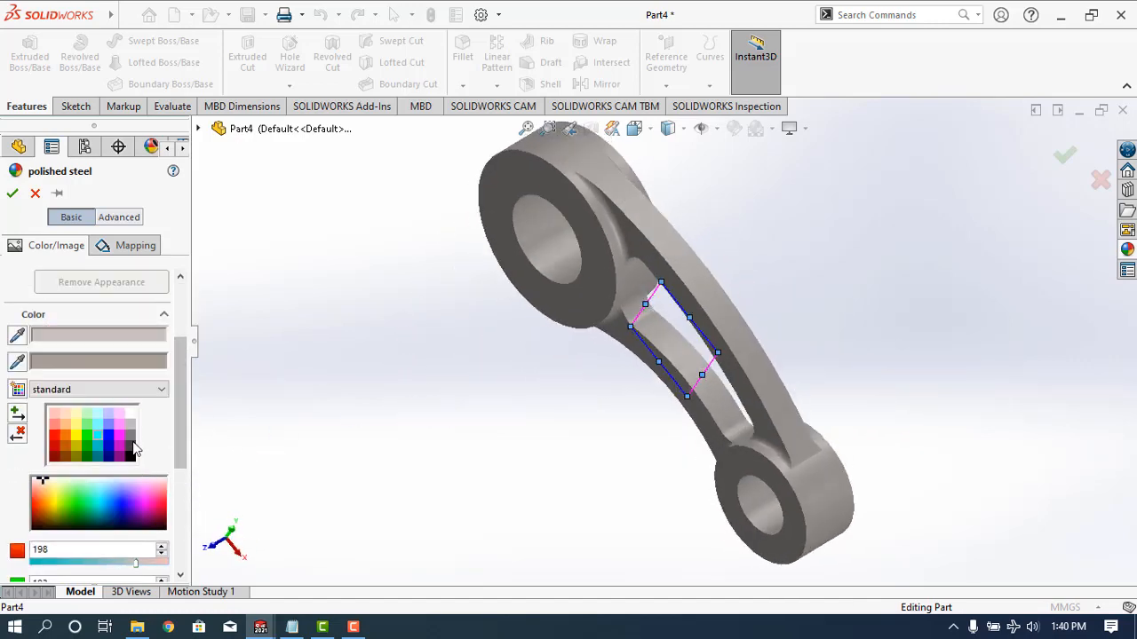
{"action": "left_click", "coordinate": [132, 436]}
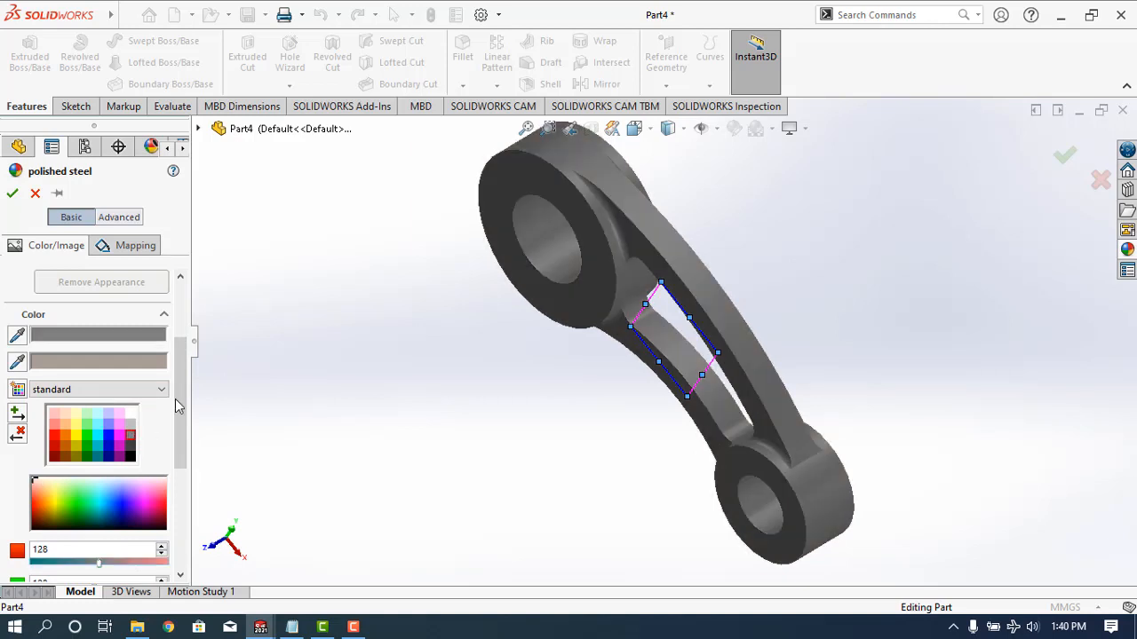
{"action": "left_click", "coordinate": [13, 194]}
Examine the finished link arm in isometric view and from several angles, checking the rings, connecting arms and fillets.
{"action": "scroll", "coordinate": [834, 303], "scroll_direction": "down", "scroll_amount": 2}
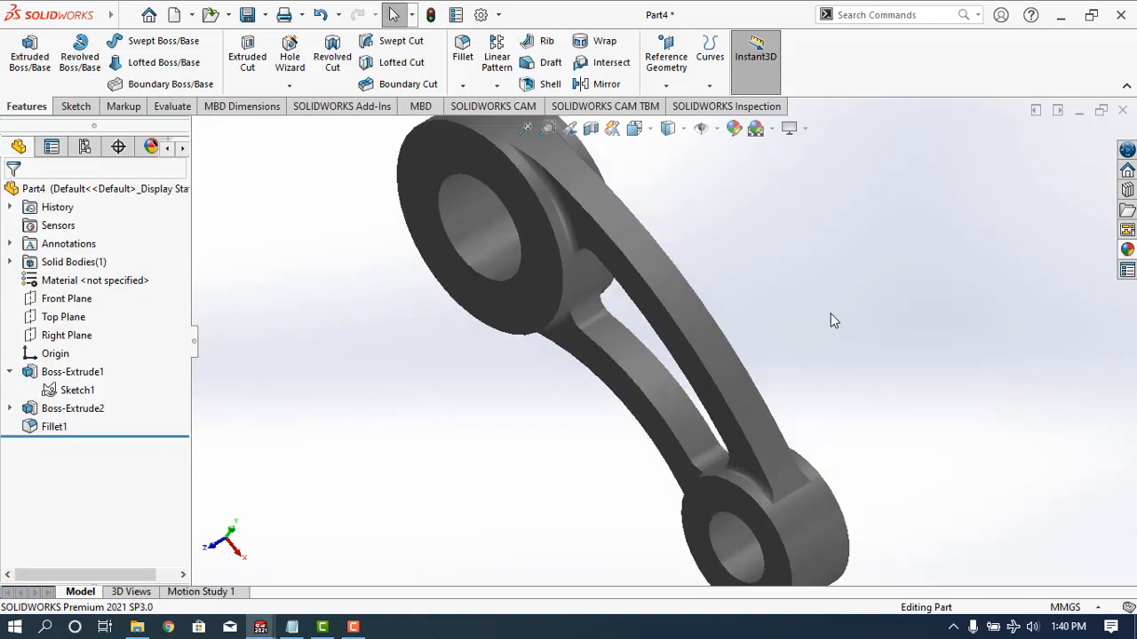
{"action": "key", "text": "ctrl+7"}
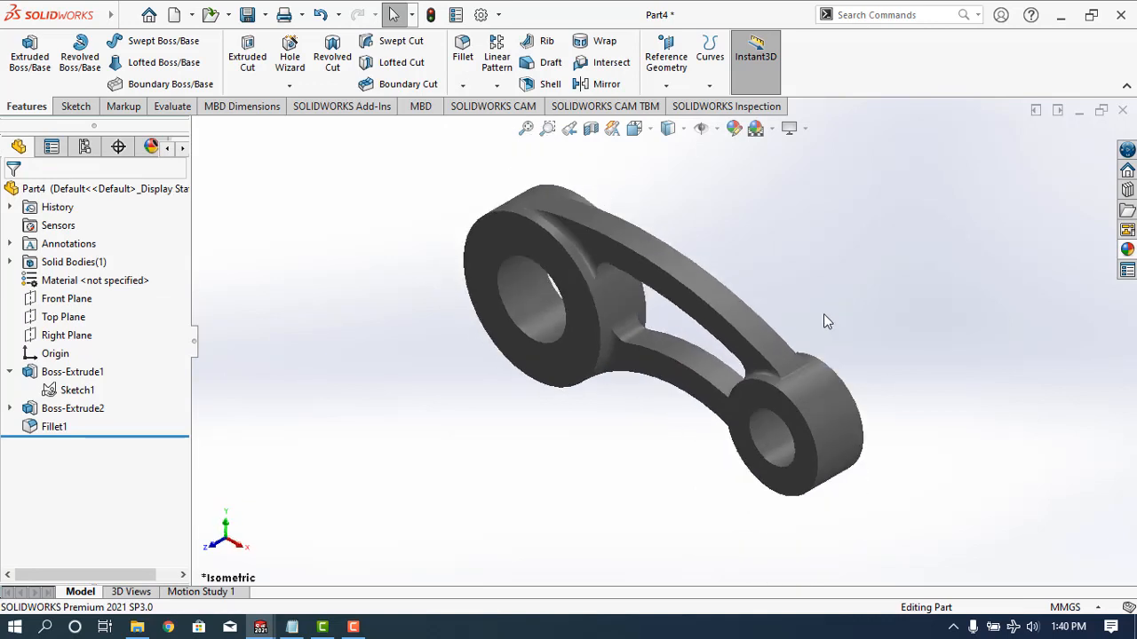
{"action": "scroll", "coordinate": [443, 184], "scroll_direction": "down", "scroll_amount": 1}
{"action": "scroll", "coordinate": [980, 421], "scroll_direction": "up", "scroll_amount": 1}
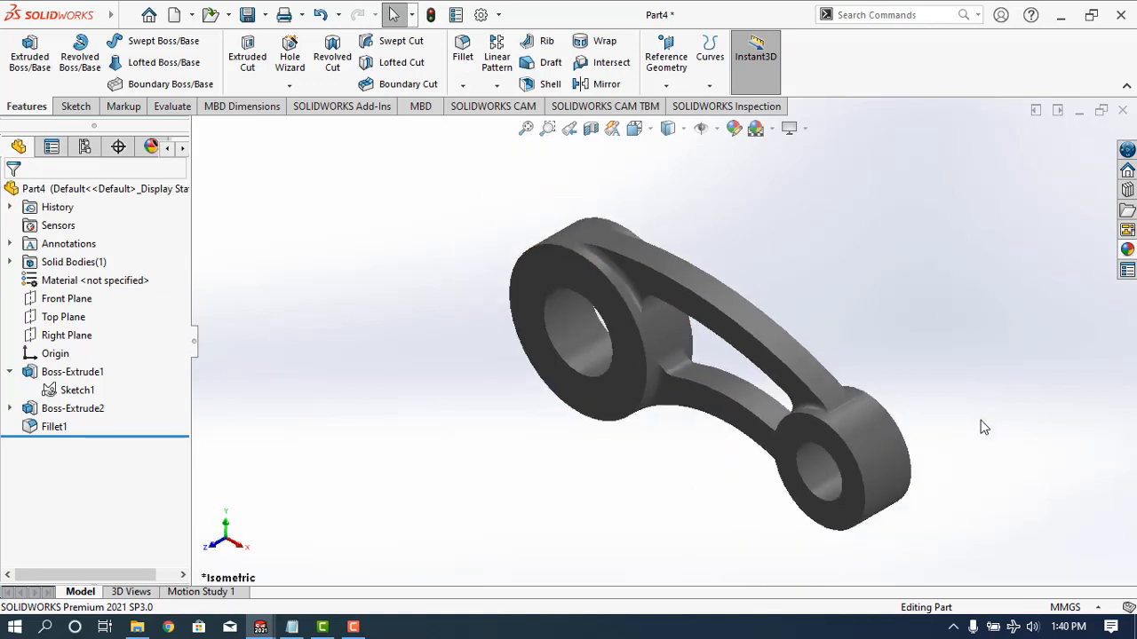
{"action": "scroll", "coordinate": [1013, 484], "scroll_direction": "down", "scroll_amount": 1}
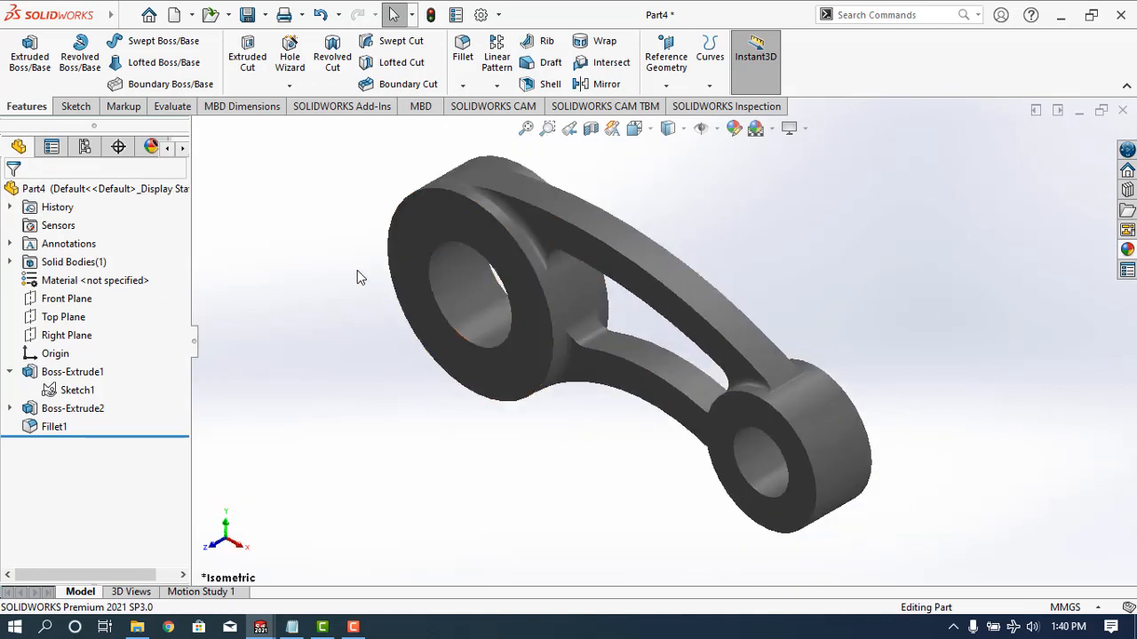
{"action": "middle_click_drag", "start_coordinate": [357, 270], "coordinate": [927, 496]}
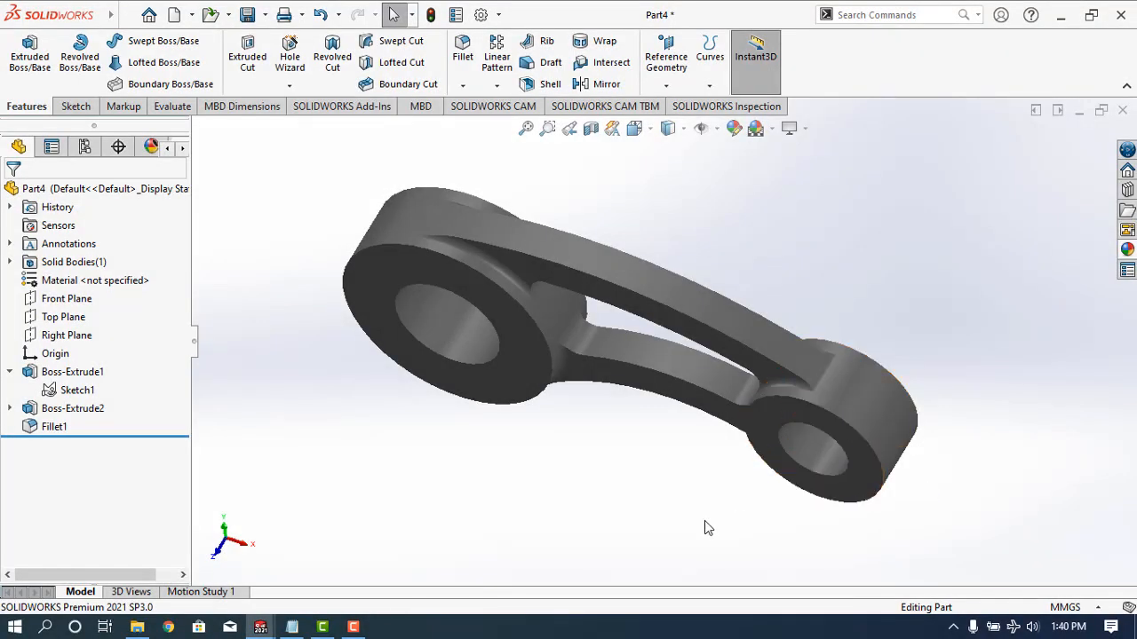
{"action": "middle_click_drag", "start_coordinate": [704, 520], "coordinate": [744, 451]}
{"action": "middle_click_drag", "start_coordinate": [692, 479], "coordinate": [683, 528]}
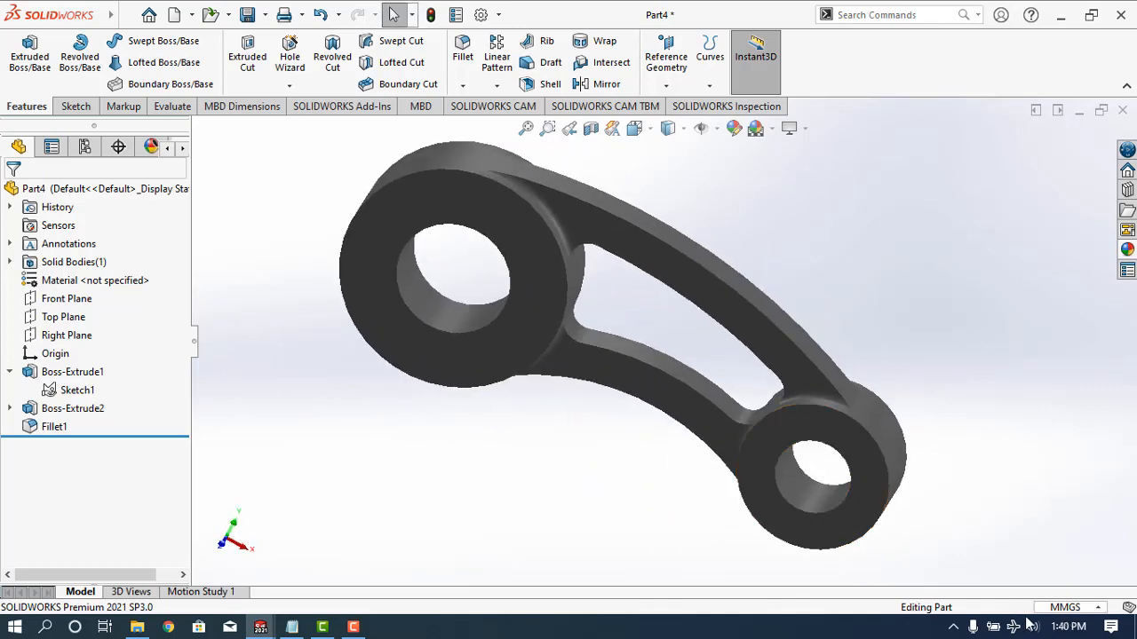
{"action": "left_click", "coordinate": [353, 627]}
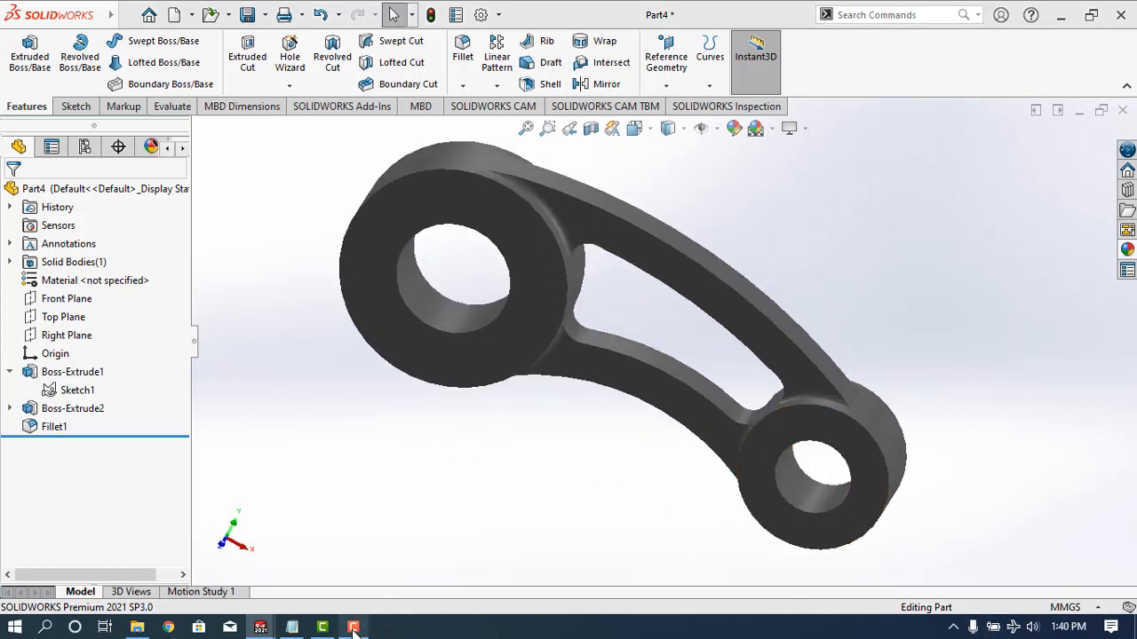